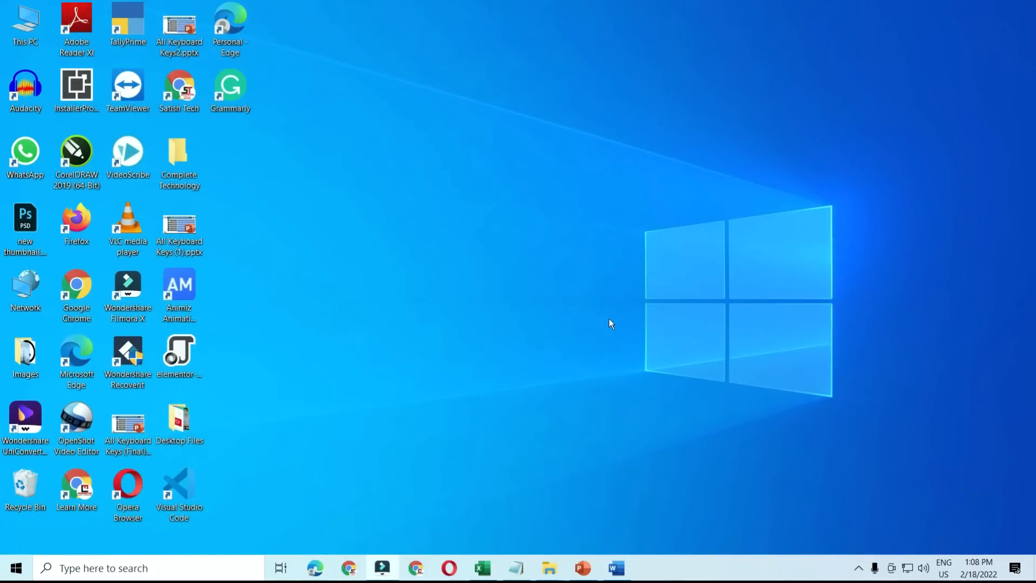
# - Bring up the blank Word document, show and close its Help pane, then collapse the ribbon
pyautogui.click(616, 567)
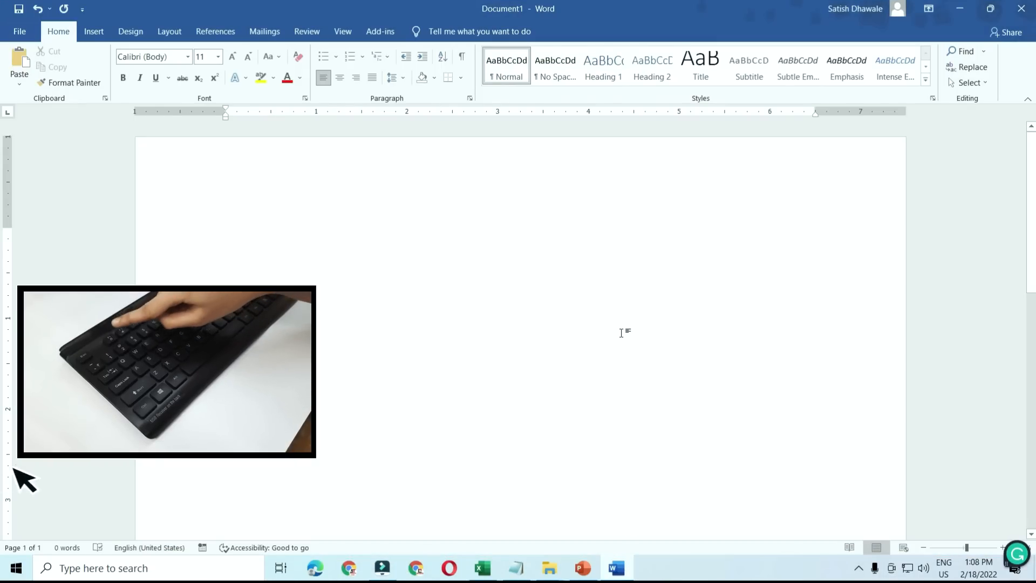
pyautogui.press('F1')
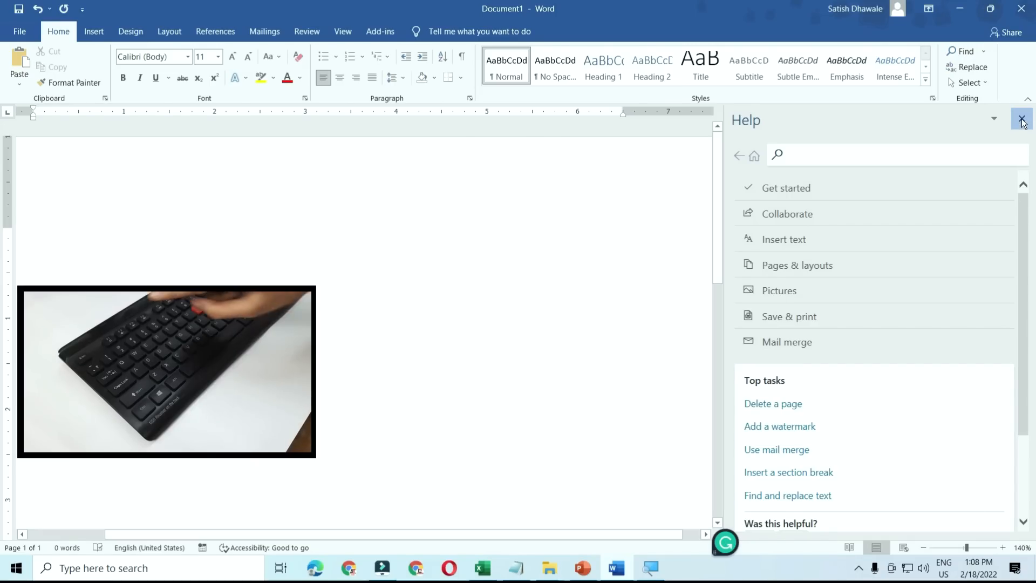
pyautogui.click(1022, 120)
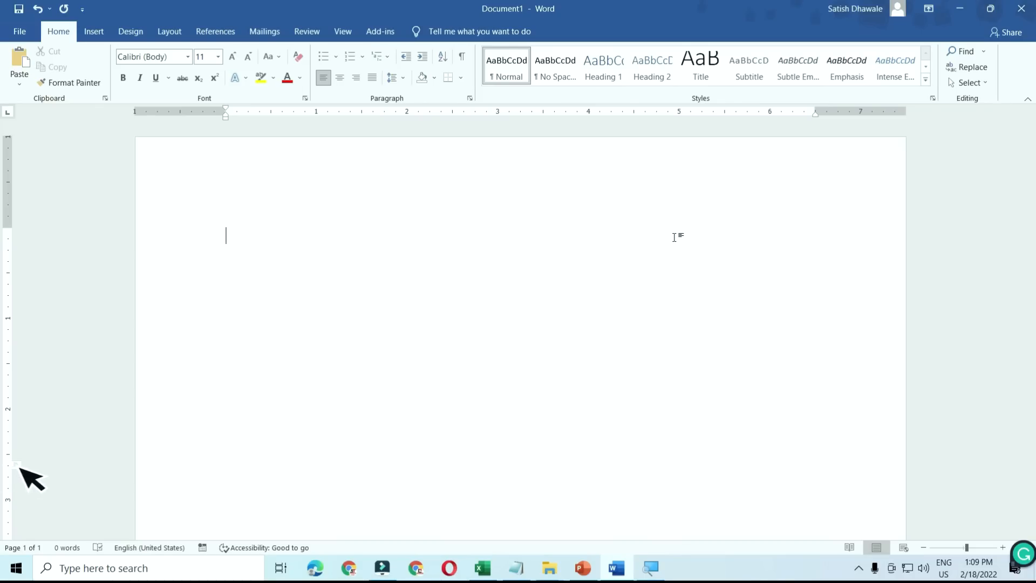
pyautogui.hotkey('ctrl', 'F1')
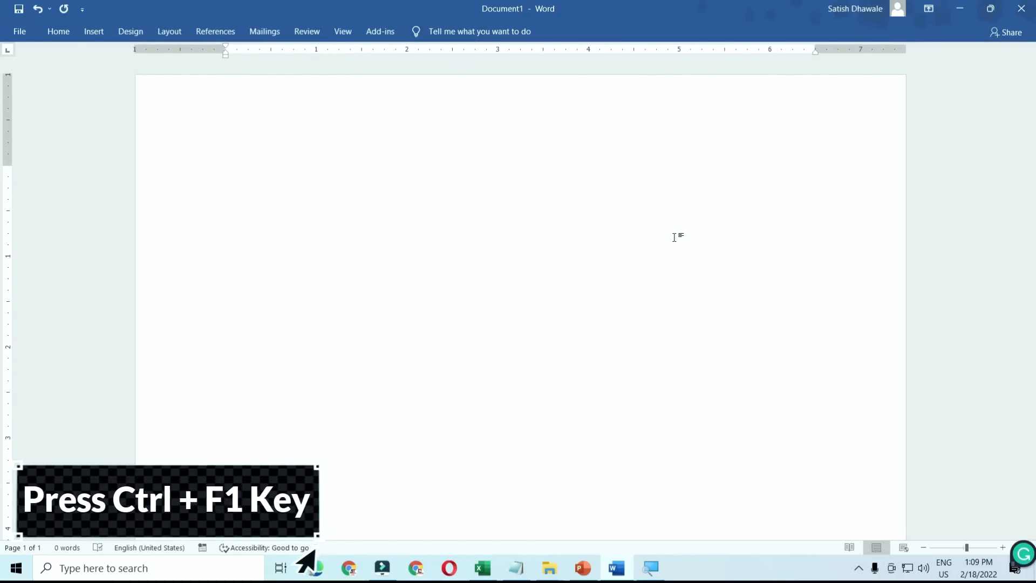
pyautogui.hotkey('ctrl', 'F1')
pyautogui.hotkey('ctrl', 'F1')
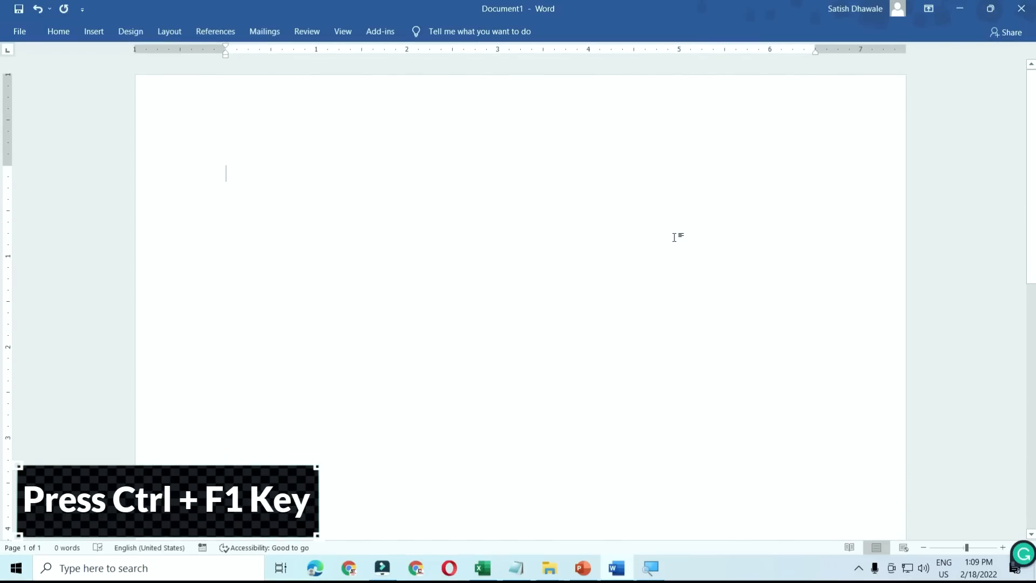
pyautogui.hotkey('ctrl', 'F1')
pyautogui.hotkey('ctrl', 'F1')
pyautogui.hotkey('ctrl', 'F1')
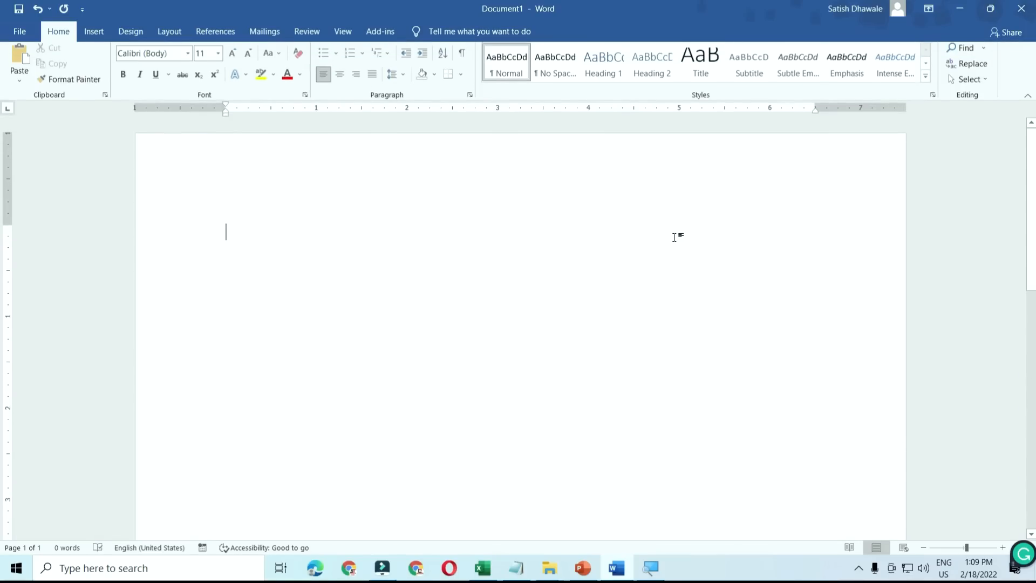
pyautogui.hotkey('ctrl', 'F1')
pyautogui.hotkey('ctrl', 'F1')
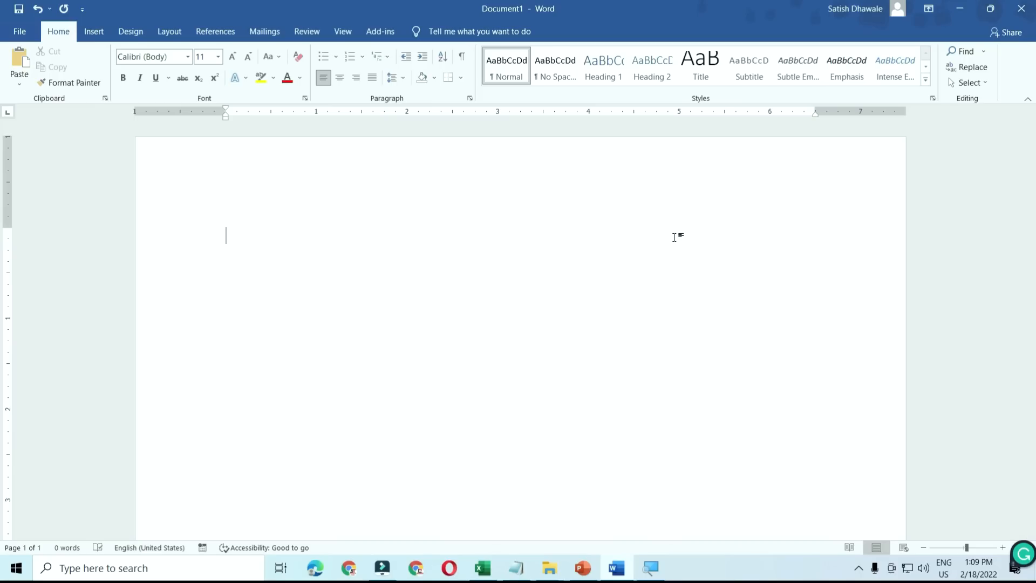
pyautogui.hotkey('ctrl', 'F1')
pyautogui.hotkey('ctrl', 'F1')
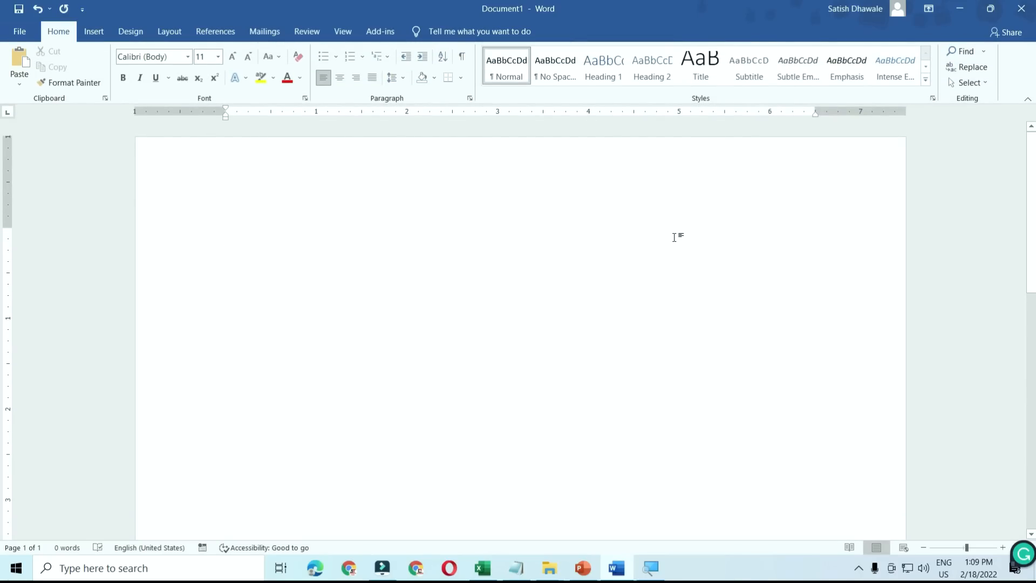
pyautogui.hotkey('ctrl', 'F1')
pyautogui.hotkey('ctrl', 'F1')
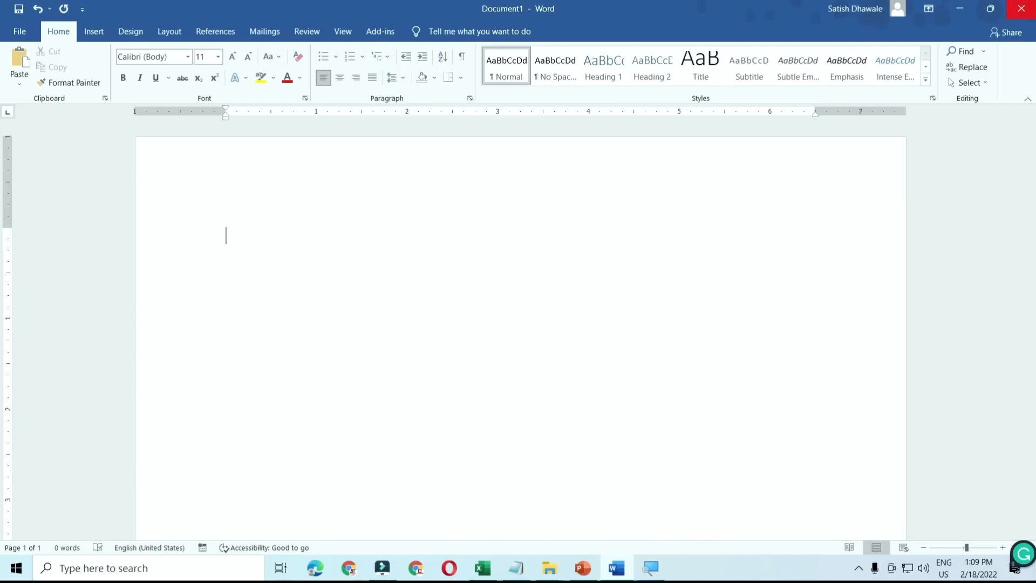
# - Minimize Word and rename the desktop folder 'Complete Technology' to 'LEARN MORE' with F2
pyautogui.click(967, 9)
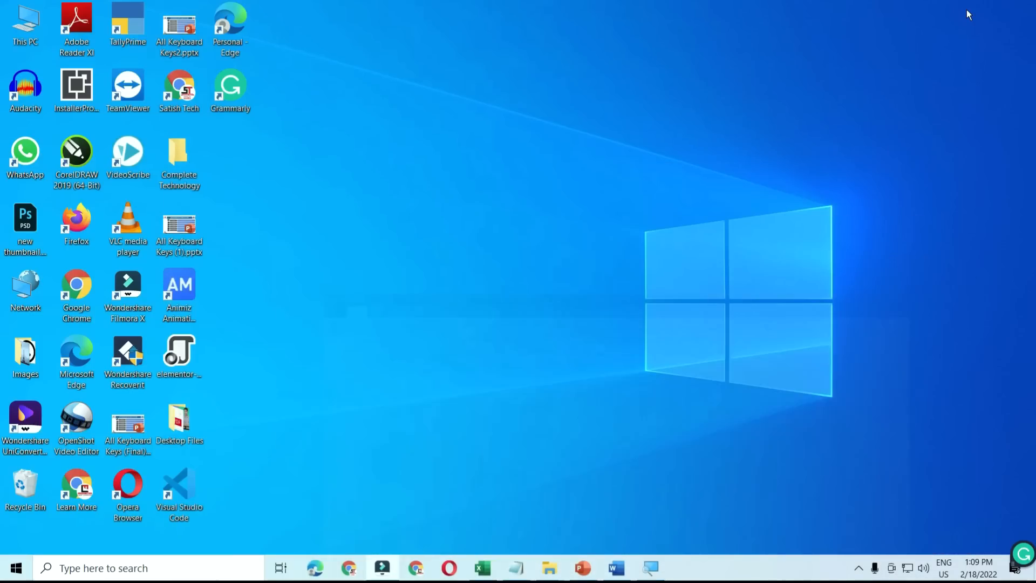
pyautogui.doubleClick(174, 165)
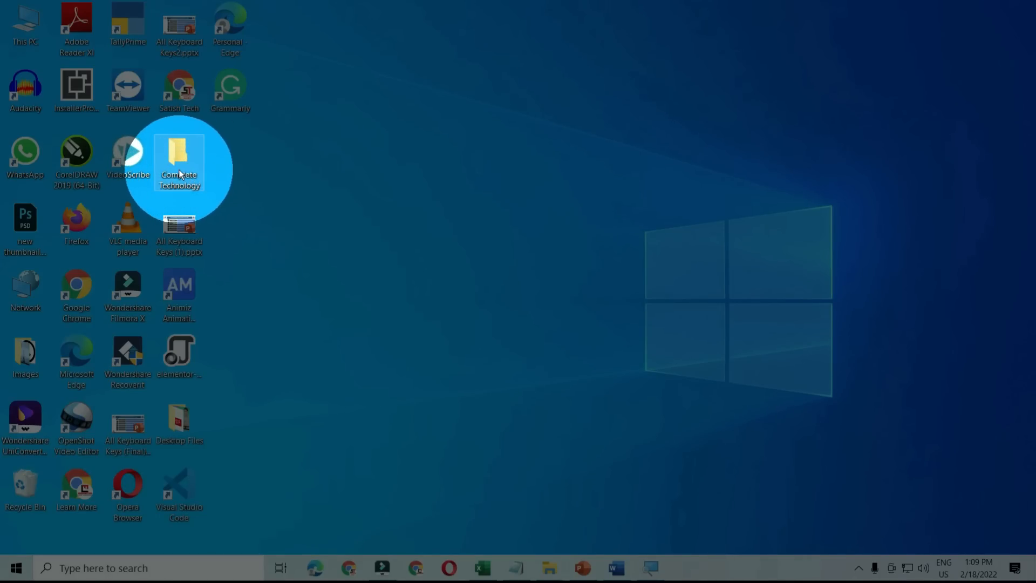
pyautogui.moveTo(179, 169)
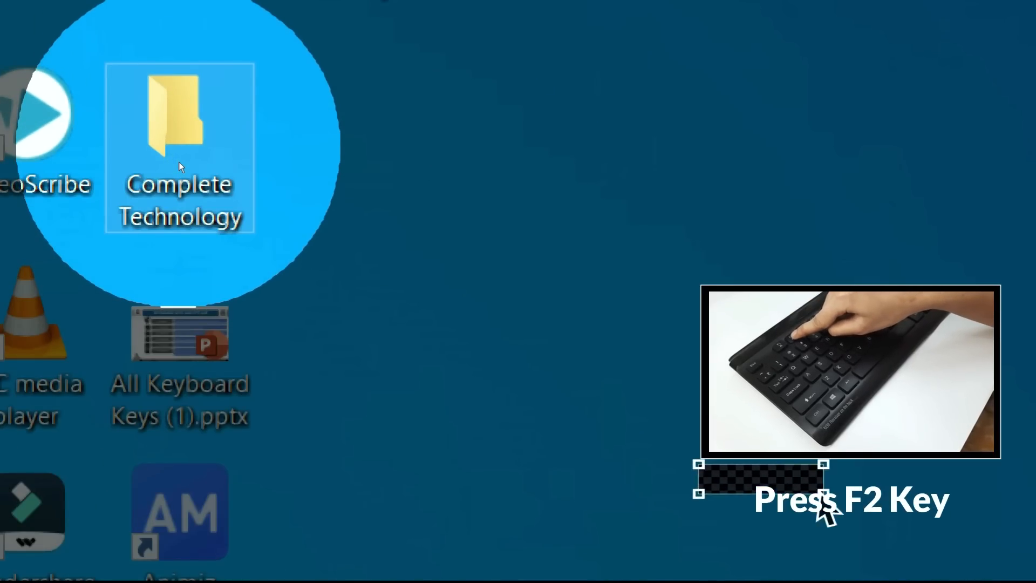
pyautogui.press('F2')
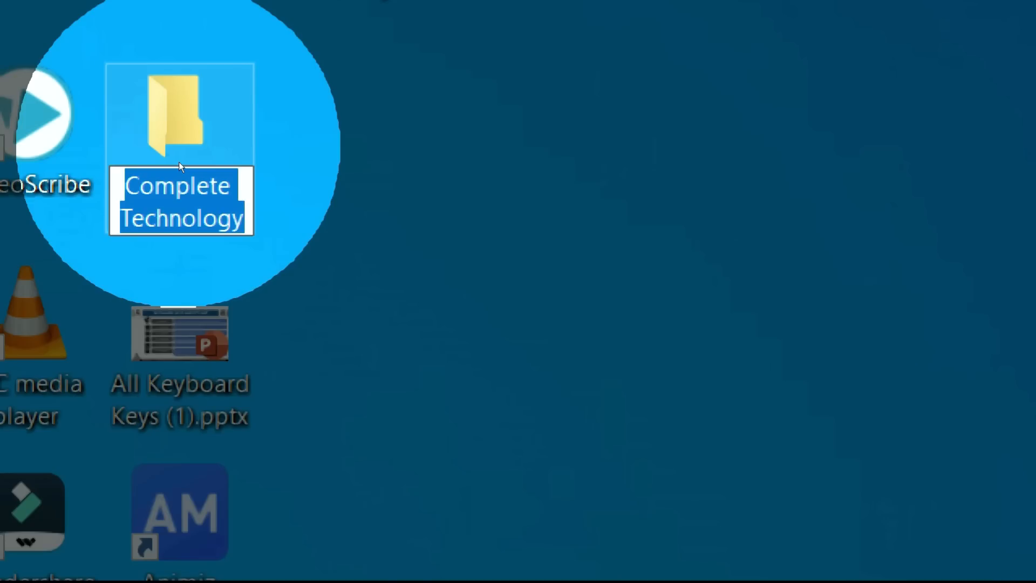
pyautogui.press('BackSpace')
pyautogui.write('LEARN MO')
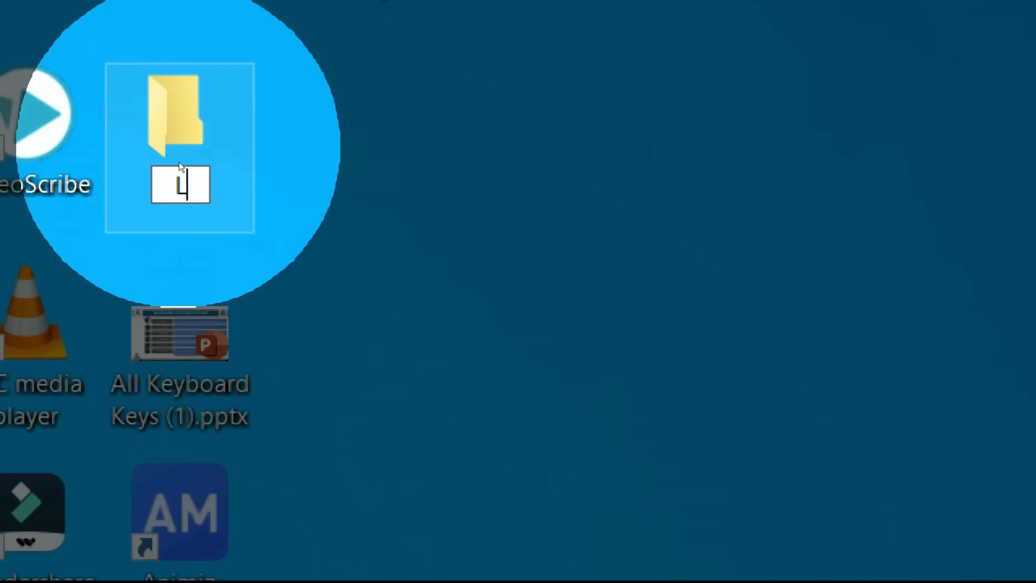
pyautogui.write('RE')
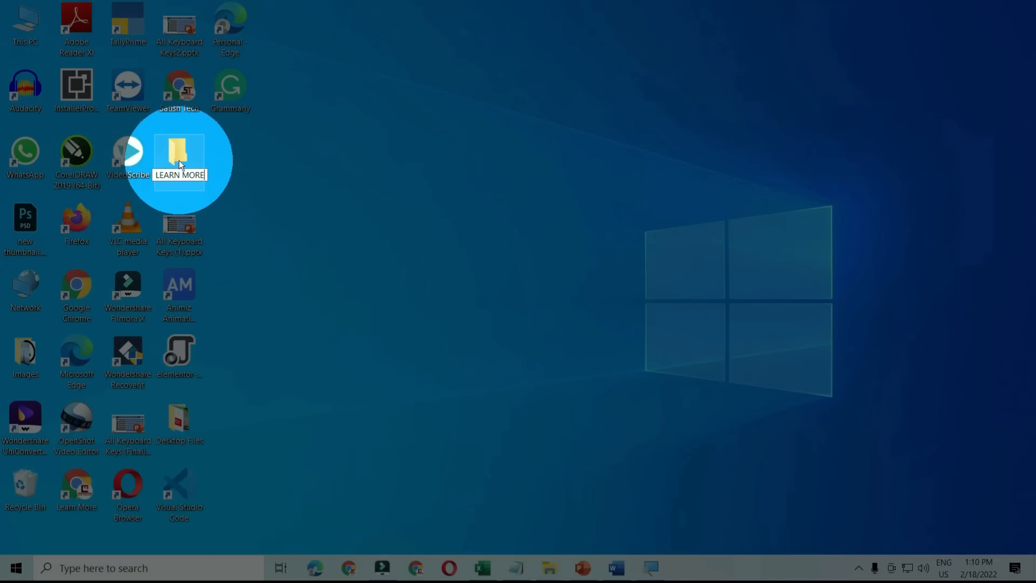
pyautogui.press('Return')
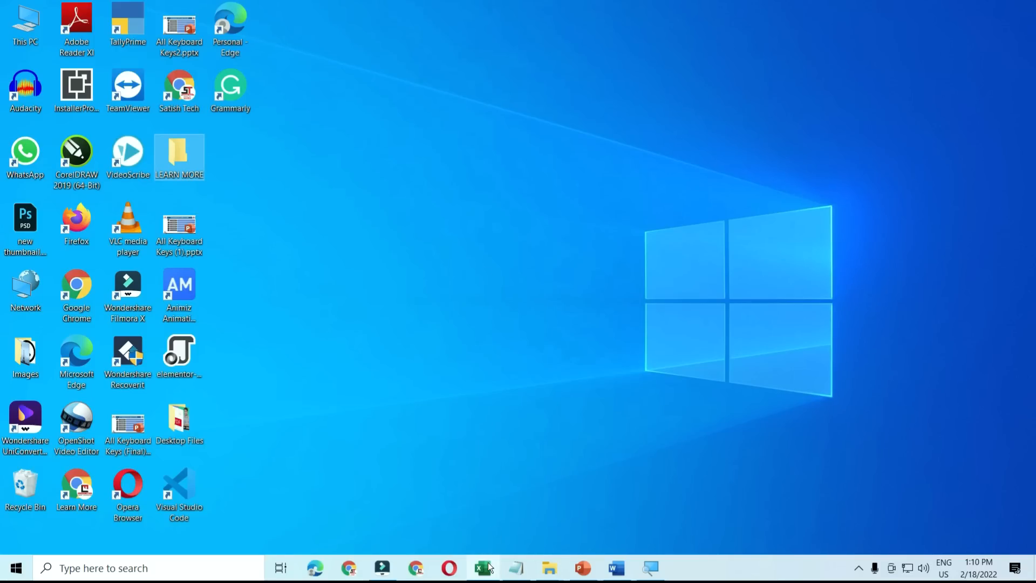
# - Switch to the Book1 workbook and enter a person's full name in cell D4
pyautogui.moveTo(490, 566)
pyautogui.click(474, 523)
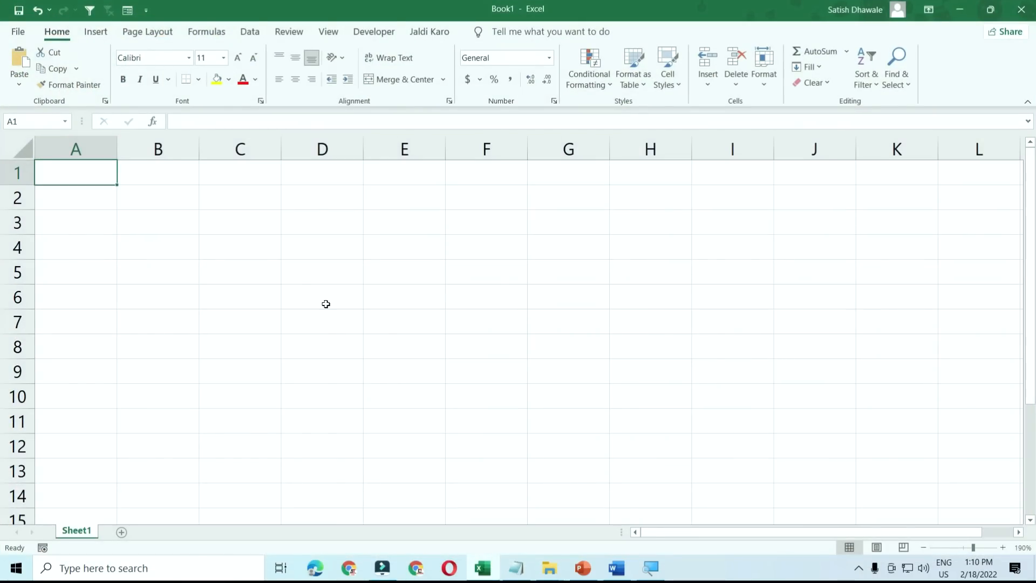
pyautogui.click(289, 245)
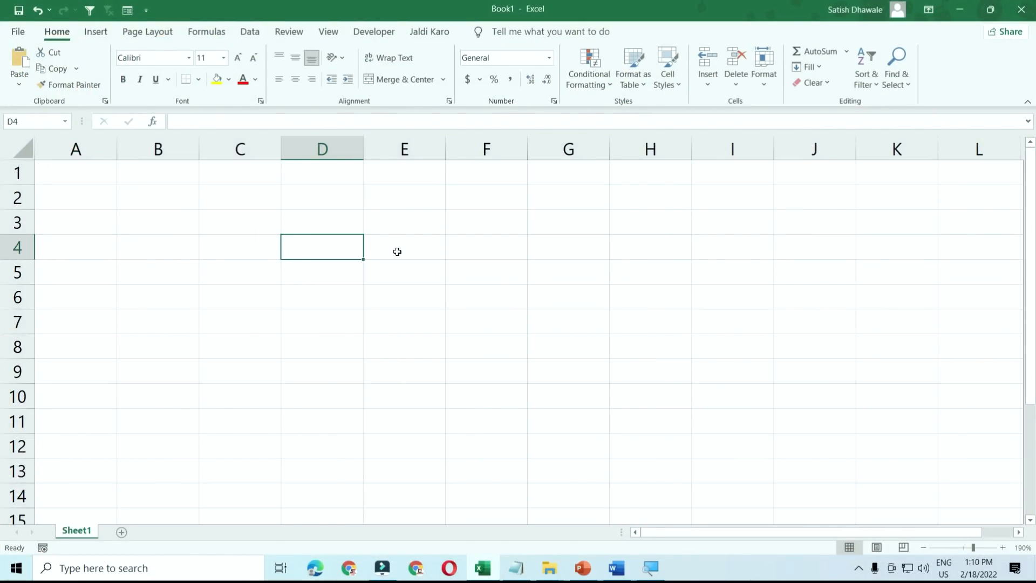
pyautogui.write('ST')
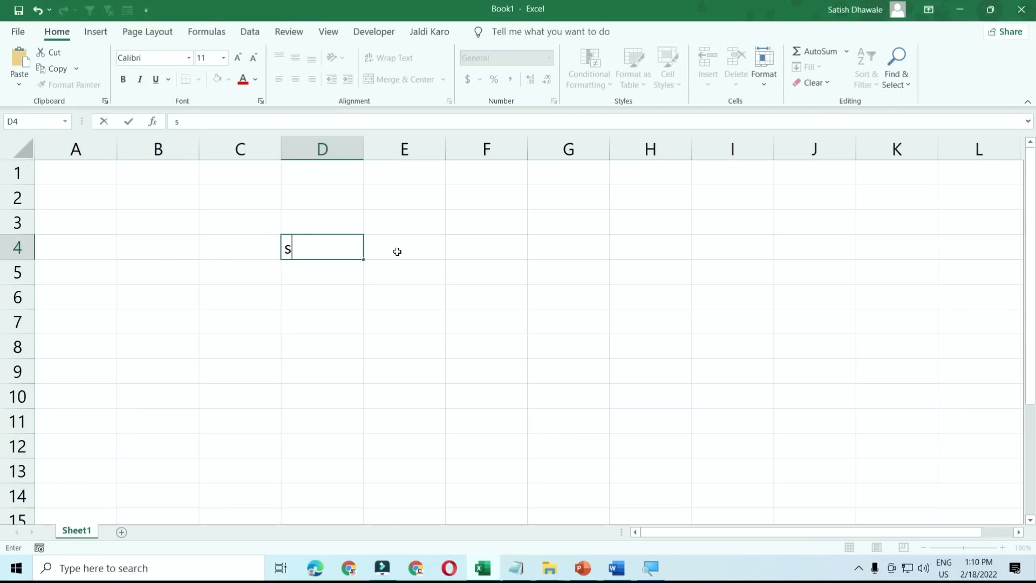
pyautogui.press('BackSpace')
pyautogui.press('BackSpace')
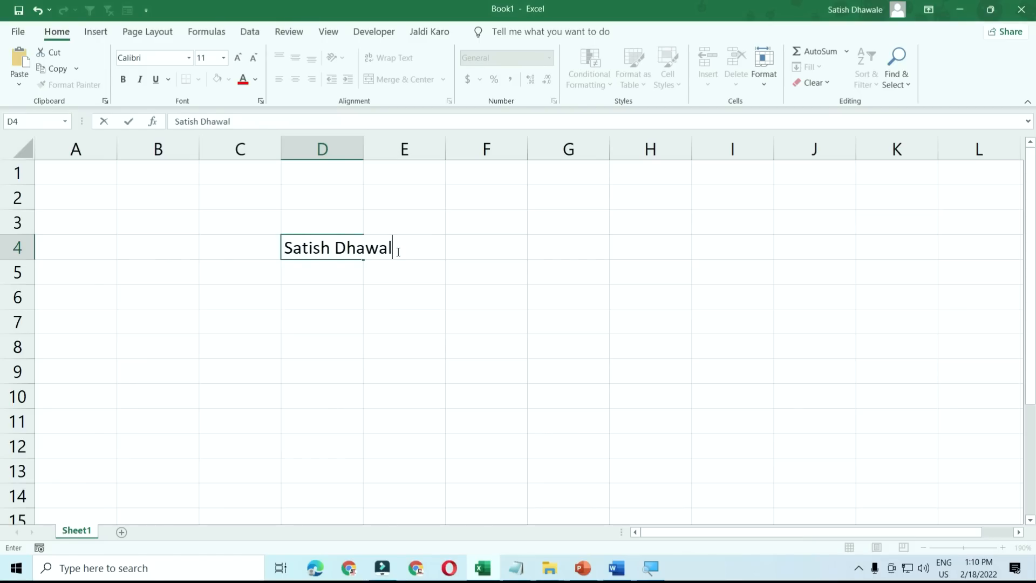
pyautogui.press('Return')
# - Start overwriting D4 with a different first name and cancel, then enter and exit edit mode
pyautogui.press('Up')
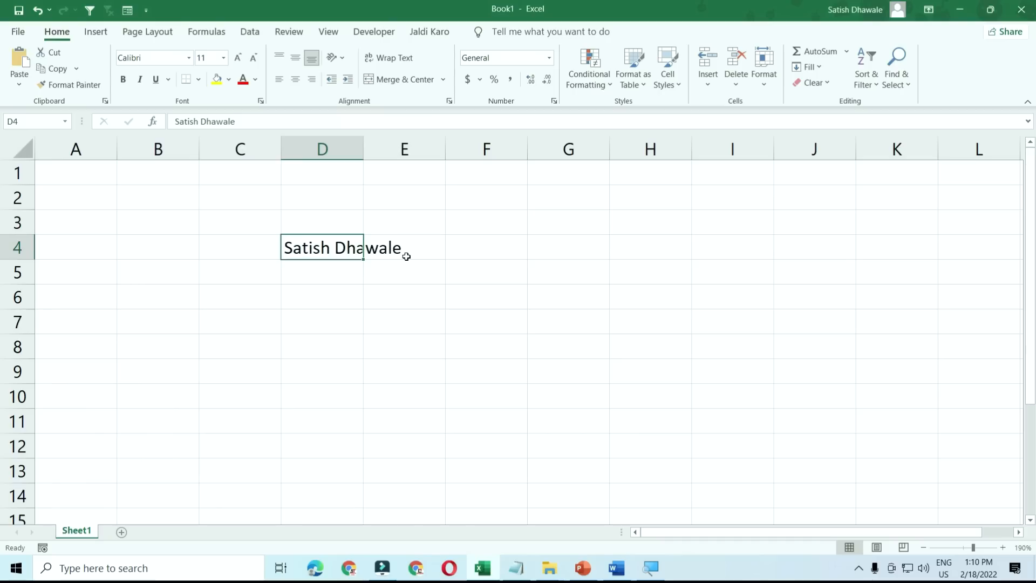
pyautogui.write('Priya')
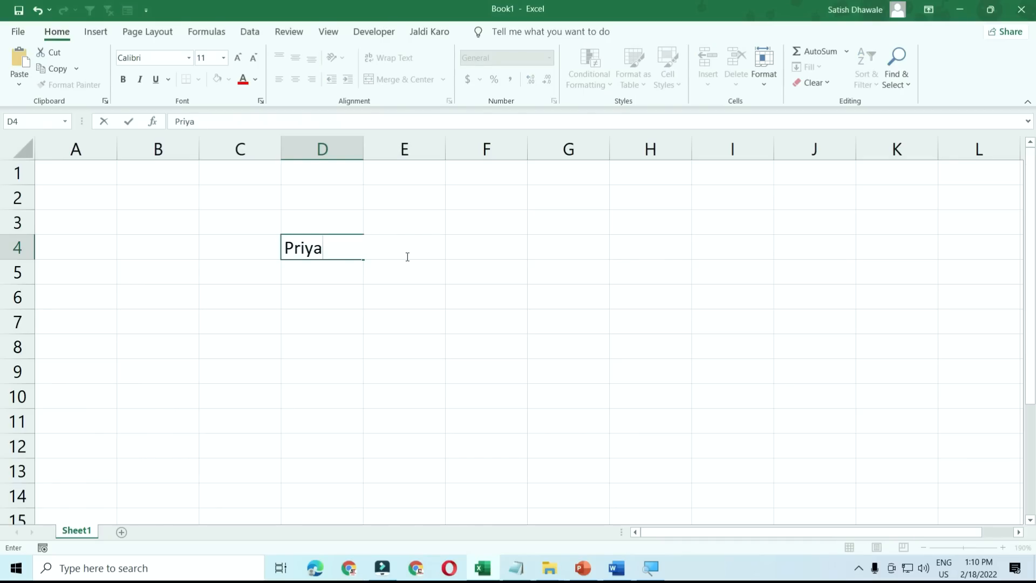
pyautogui.press('Escape')
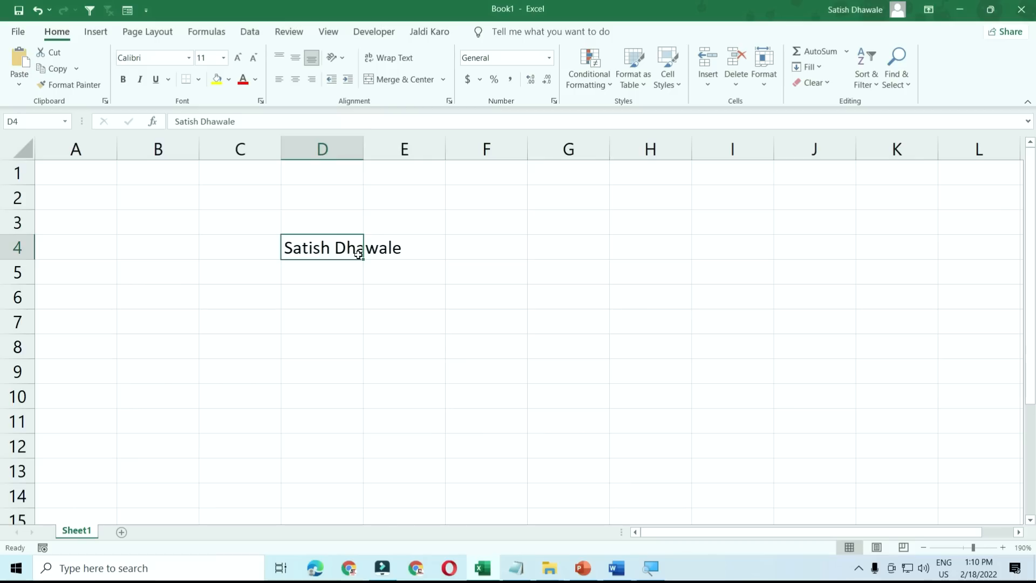
pyautogui.press('F2')
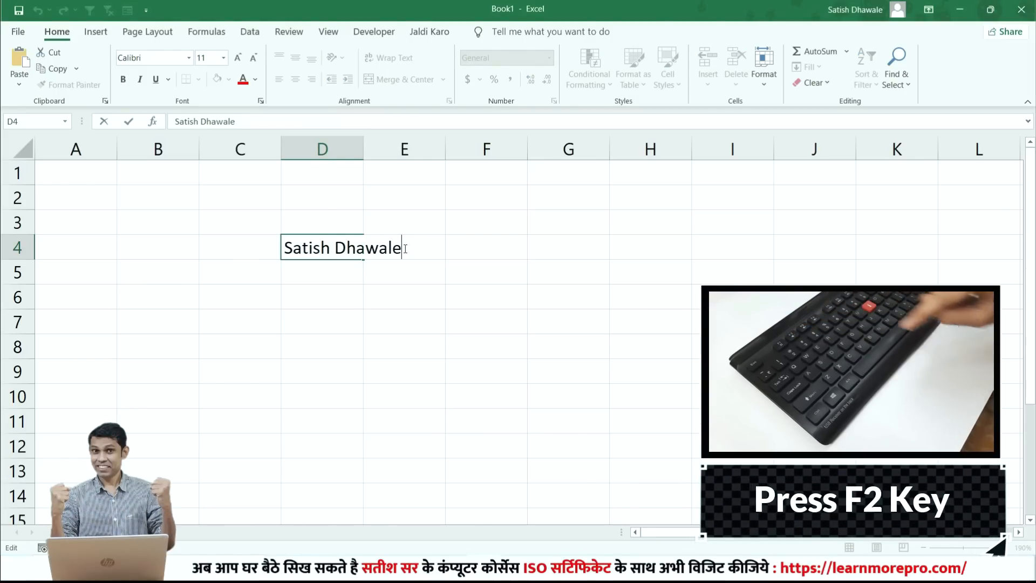
pyautogui.press('Escape')
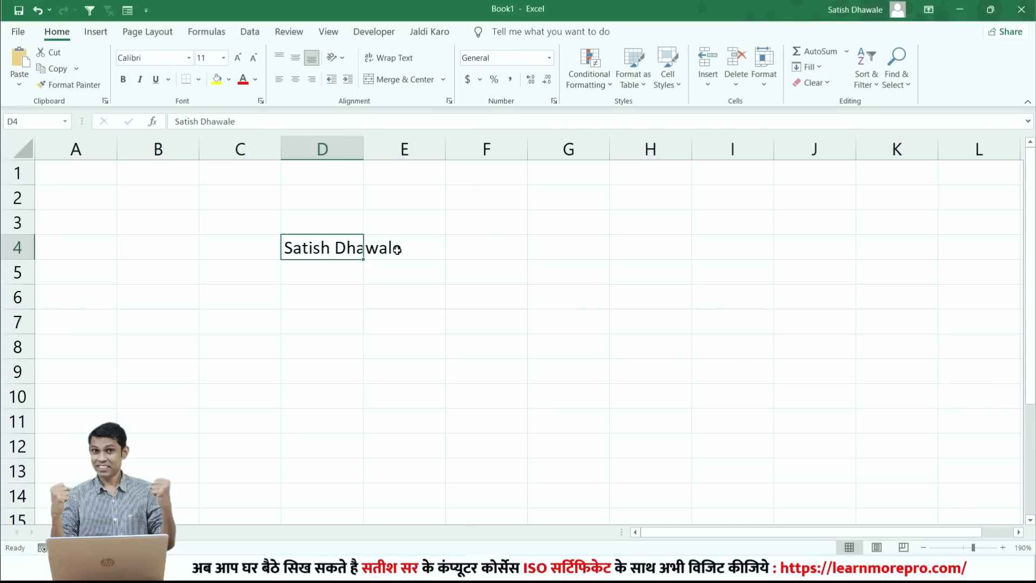
# - Edit D4 in place to insert a middle name, then clear the cell with Delete
pyautogui.doubleClick(398, 249)
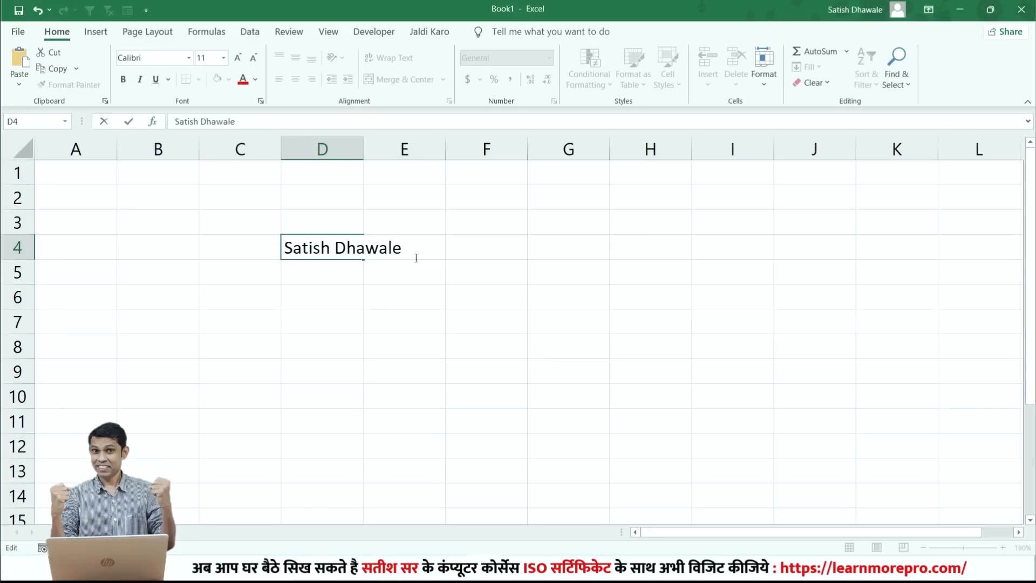
pyautogui.press('BackSpace')
pyautogui.press('BackSpace')
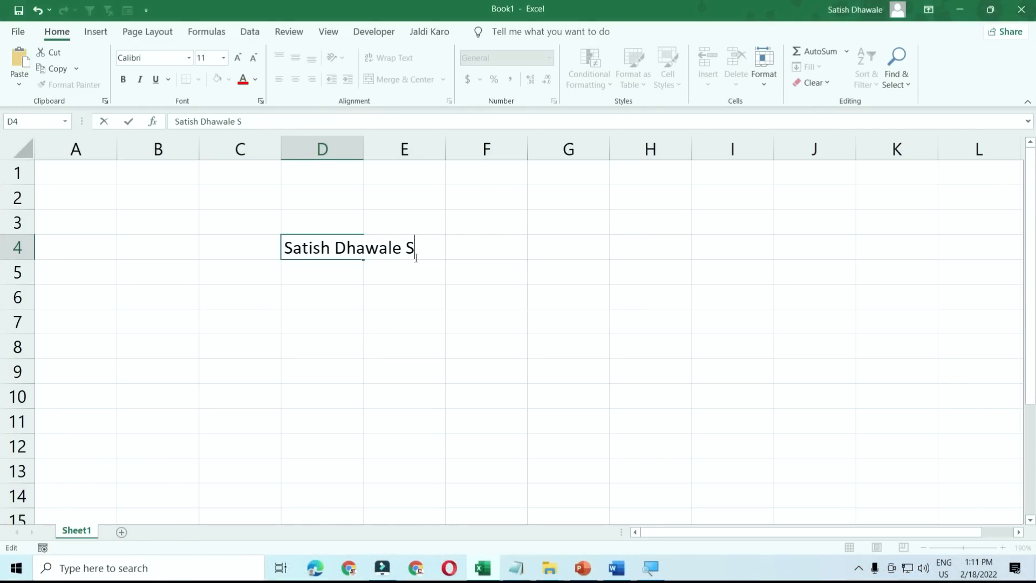
pyautogui.press('BackSpace')
pyautogui.press('BackSpace')
pyautogui.press('Left')
pyautogui.press('Left')
pyautogui.press('Left')
pyautogui.press('Left')
pyautogui.press('Left')
pyautogui.press('Left')
pyautogui.press('Left')
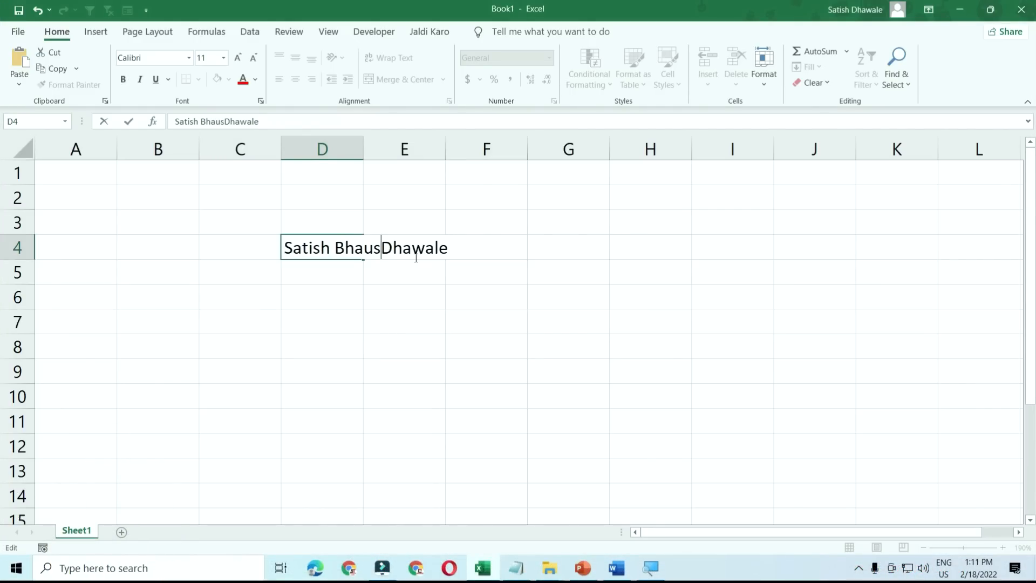
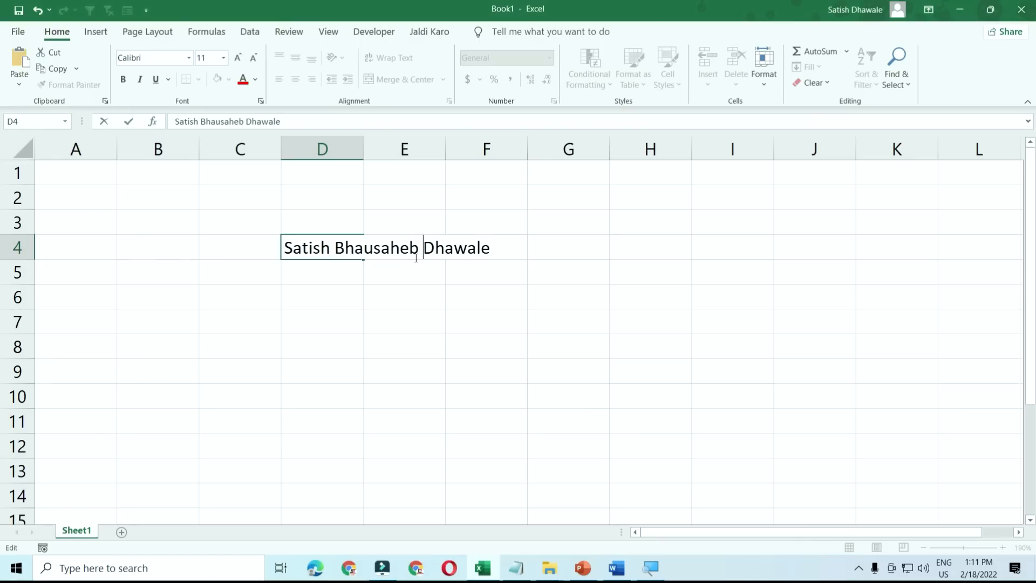
pyautogui.press('Return')
pyautogui.click(350, 249)
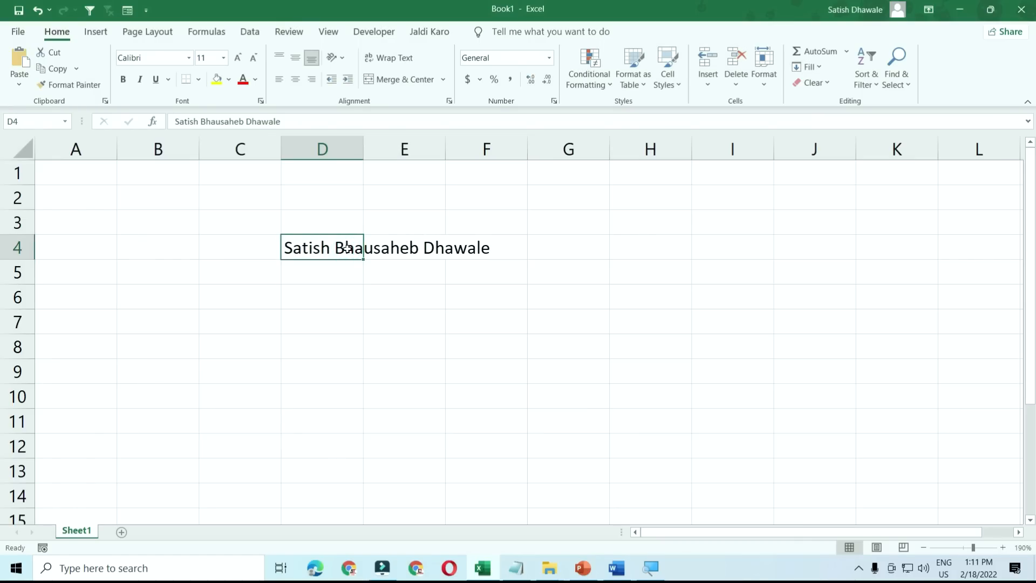
pyautogui.press('Delete')
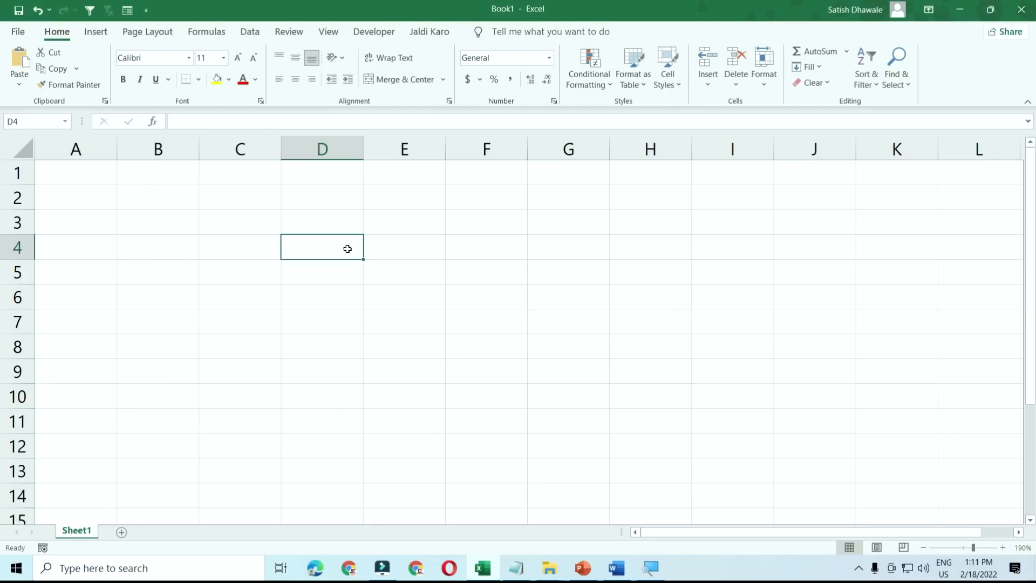
# - Generate sample paragraphs in Word with =rand(), then show the print preview with Ctrl+F2
pyautogui.click(617, 567)
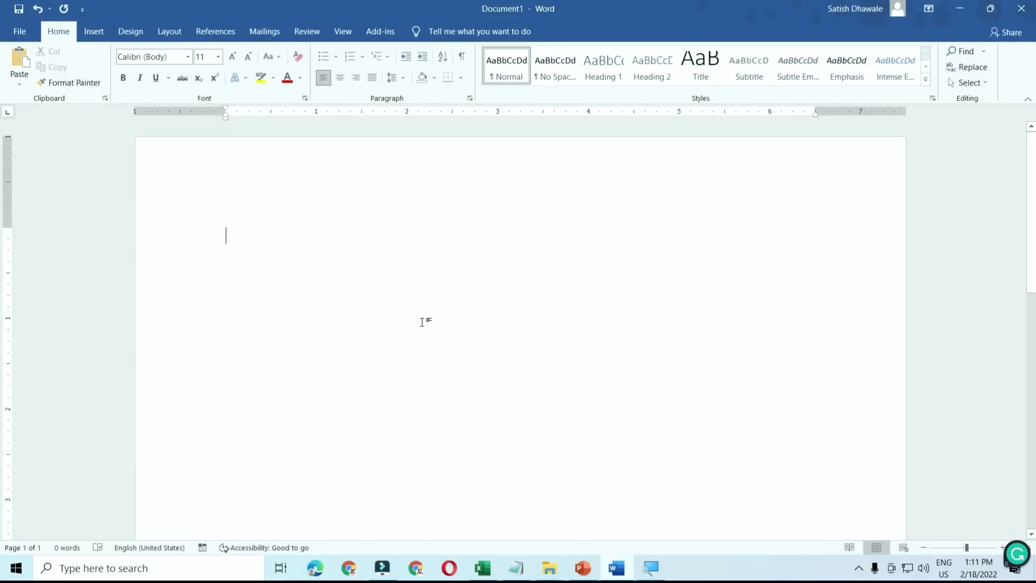
pyautogui.write('=rand(')
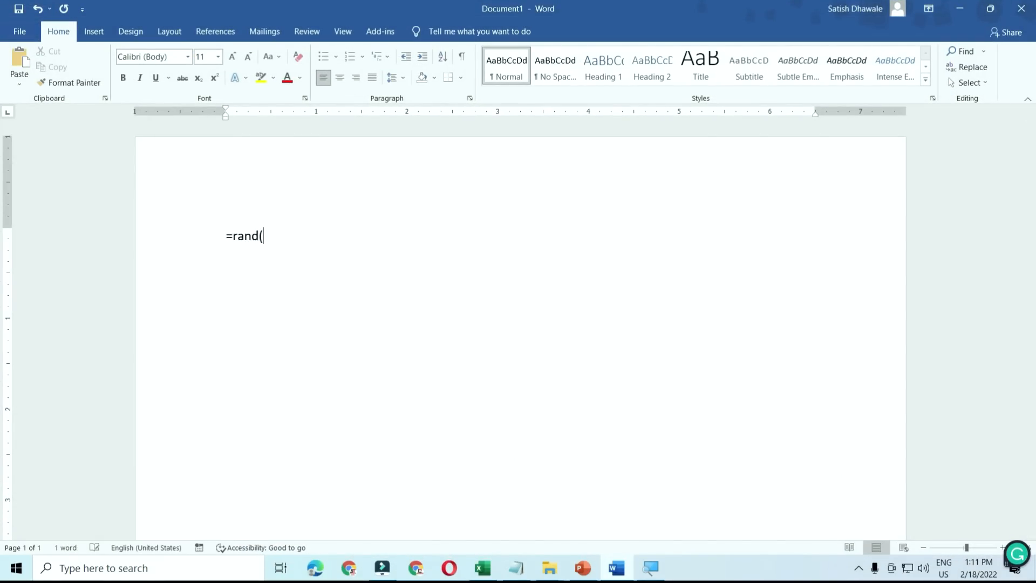
pyautogui.write(')')
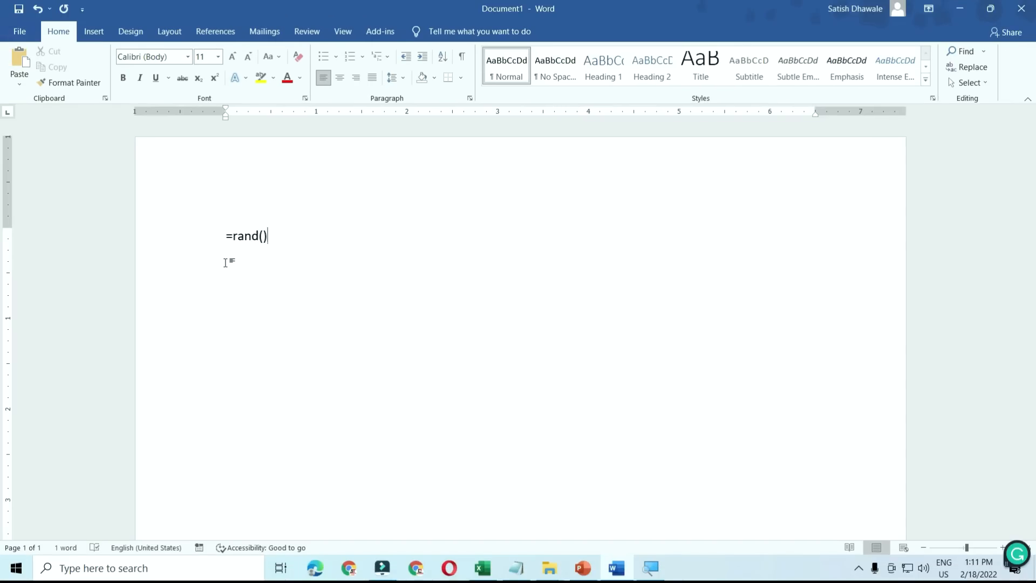
pyautogui.press('Return')
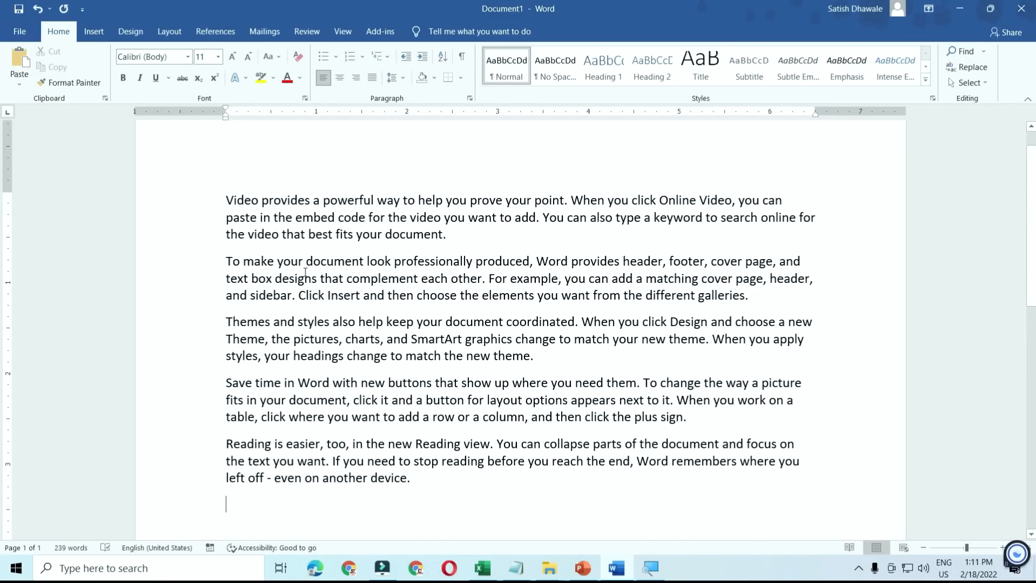
pyautogui.hotkey('ctrl', 'F2')
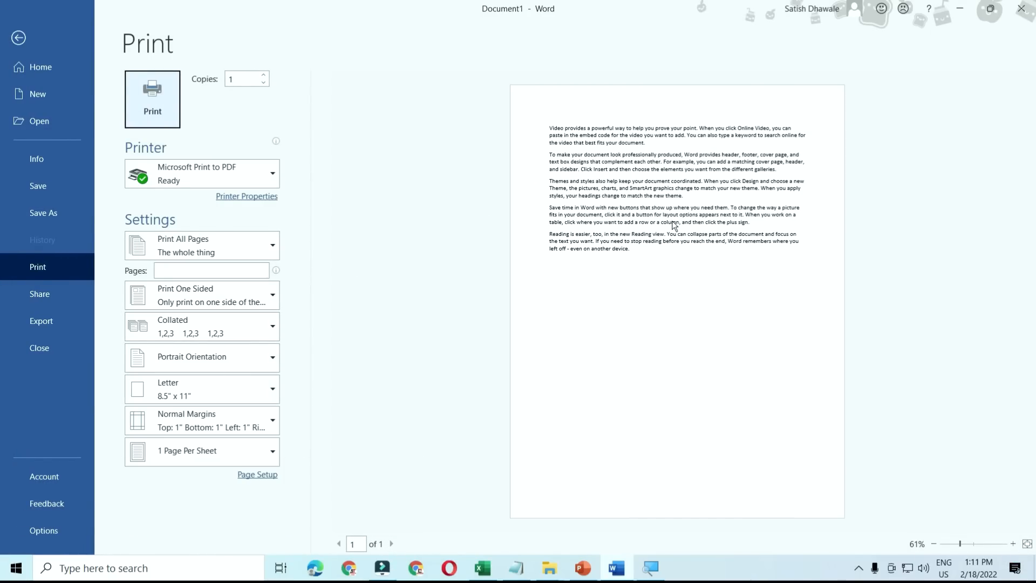
pyautogui.press('Escape')
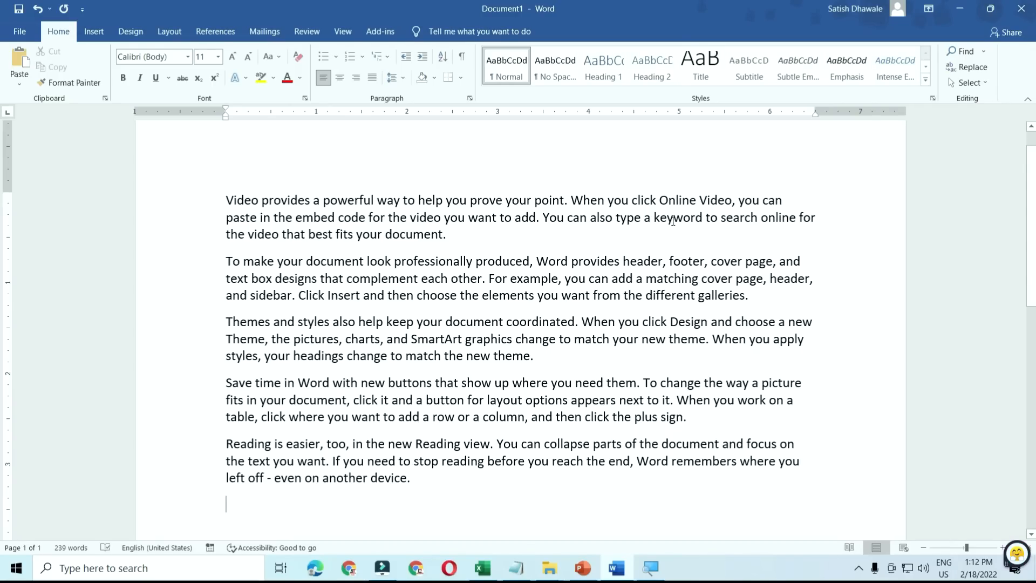
pyautogui.hotkey('ctrl', 'p')
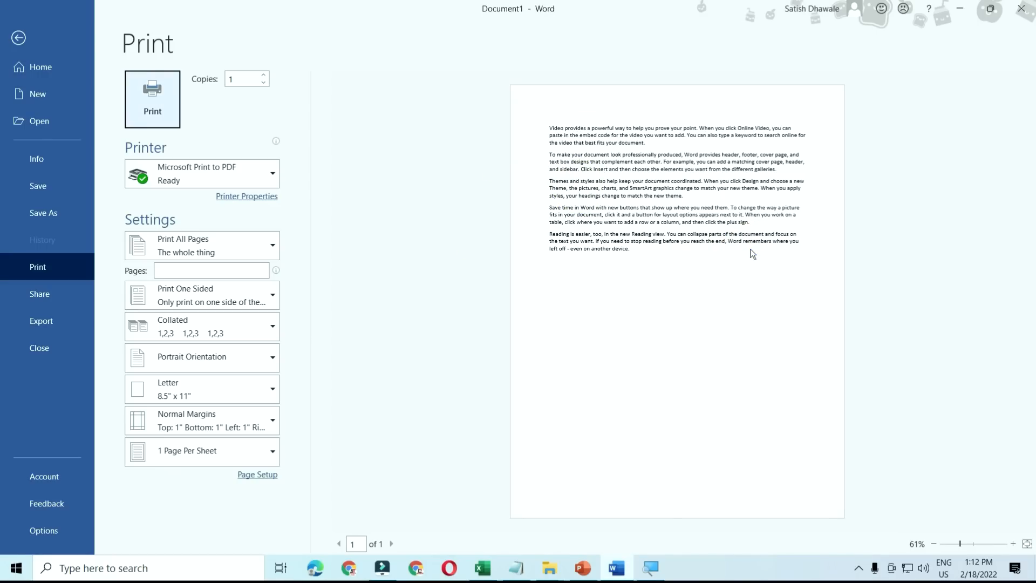
pyautogui.press('Escape')
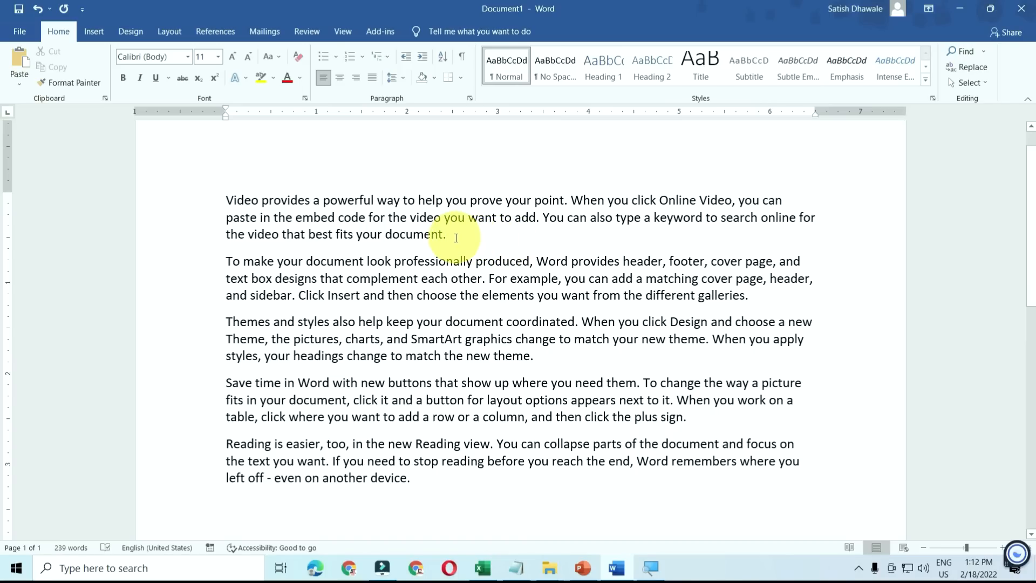
pyautogui.moveTo(453, 238); pyautogui.dragTo(225, 208)
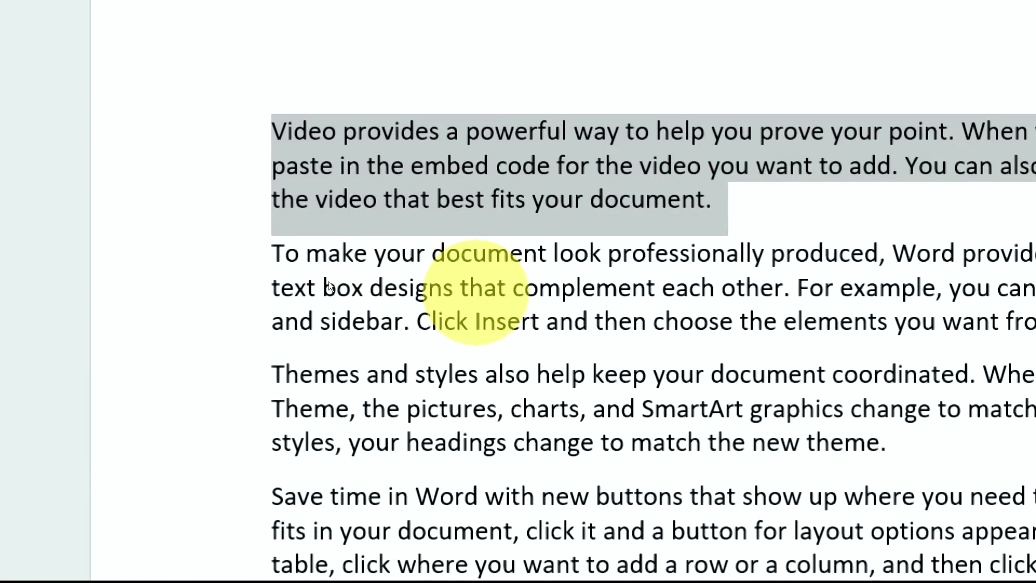
# - Cycle the first paragraph through capitals, lowercase and sentence case, then uppercase all text
pyautogui.hotkey('shift', 'F3')
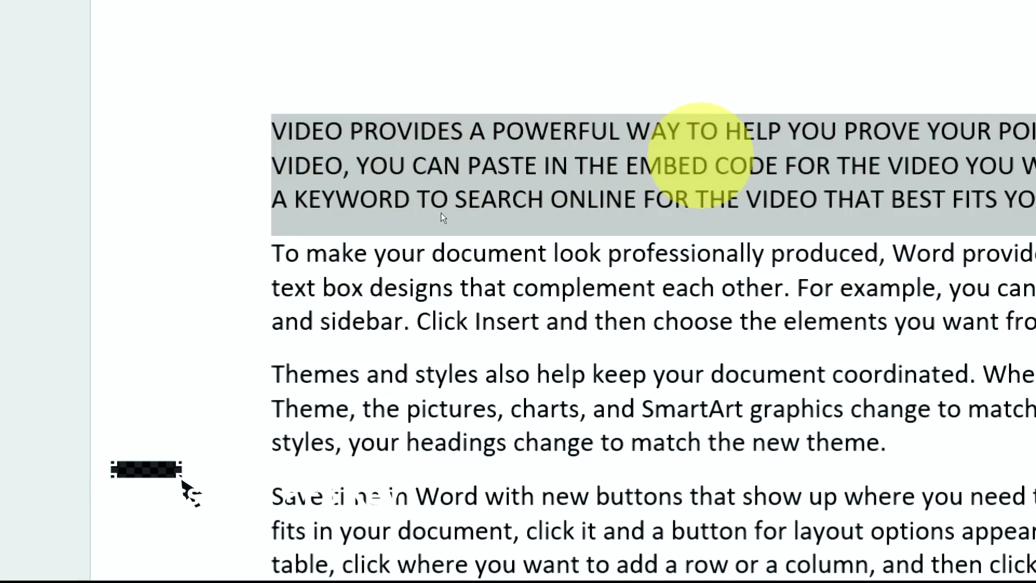
pyautogui.hotkey('shift', 'F3')
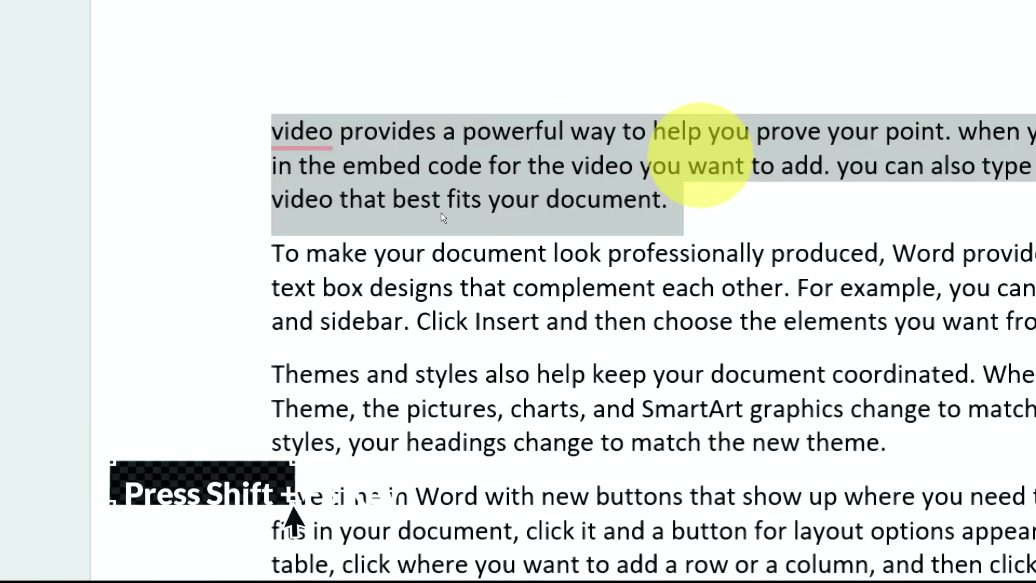
pyautogui.hotkey('shift', 'F3')
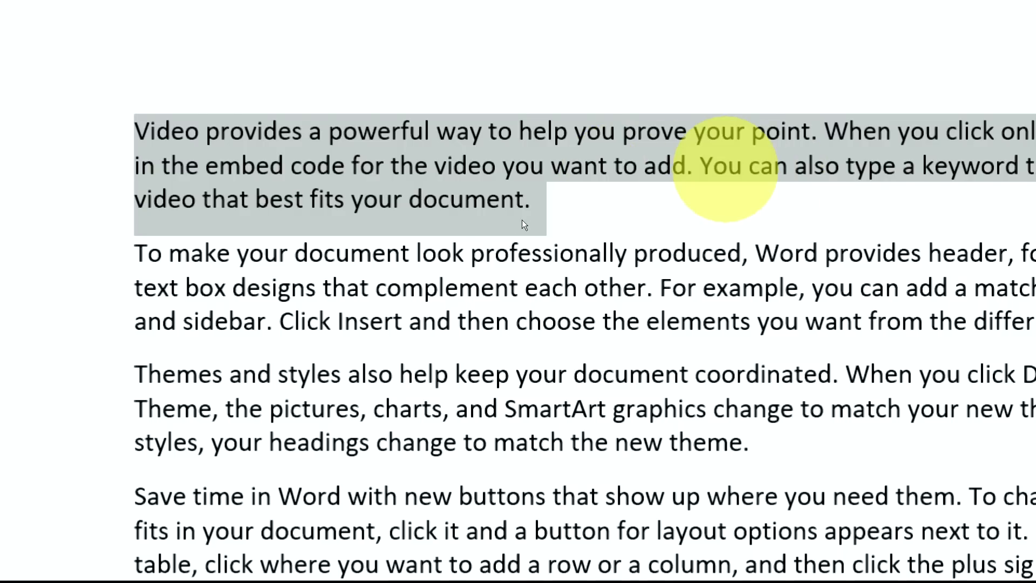
pyautogui.hotkey('shift', 'F3')
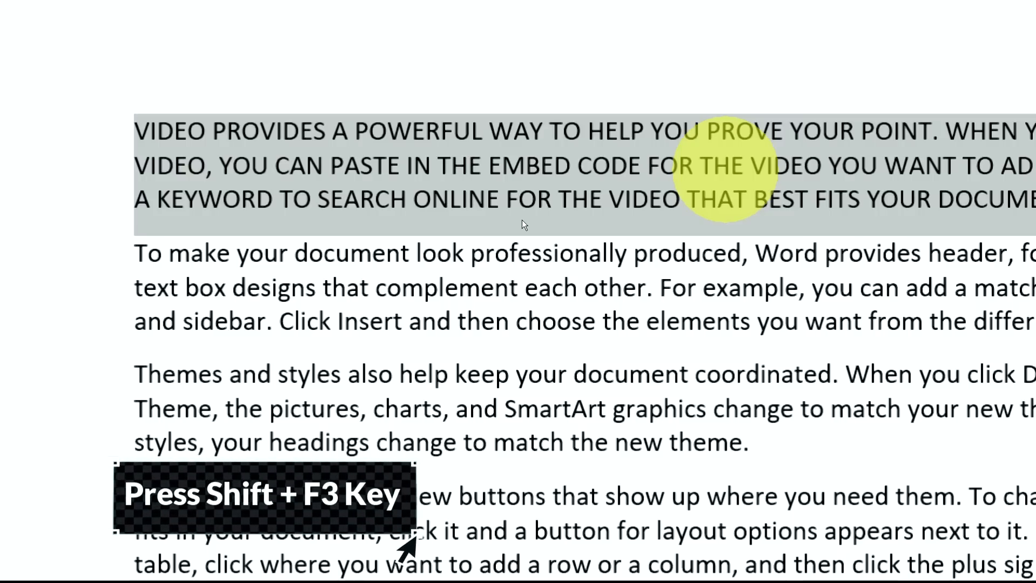
pyautogui.hotkey('shift', 'F3')
pyautogui.hotkey('shift', 'F3')
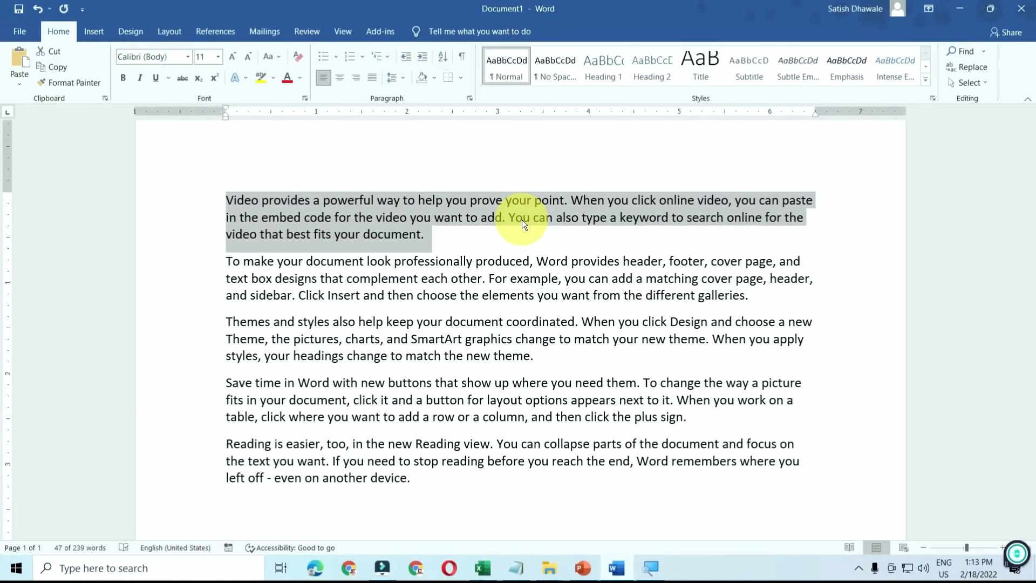
pyautogui.hotkey('ctrl', 'a')
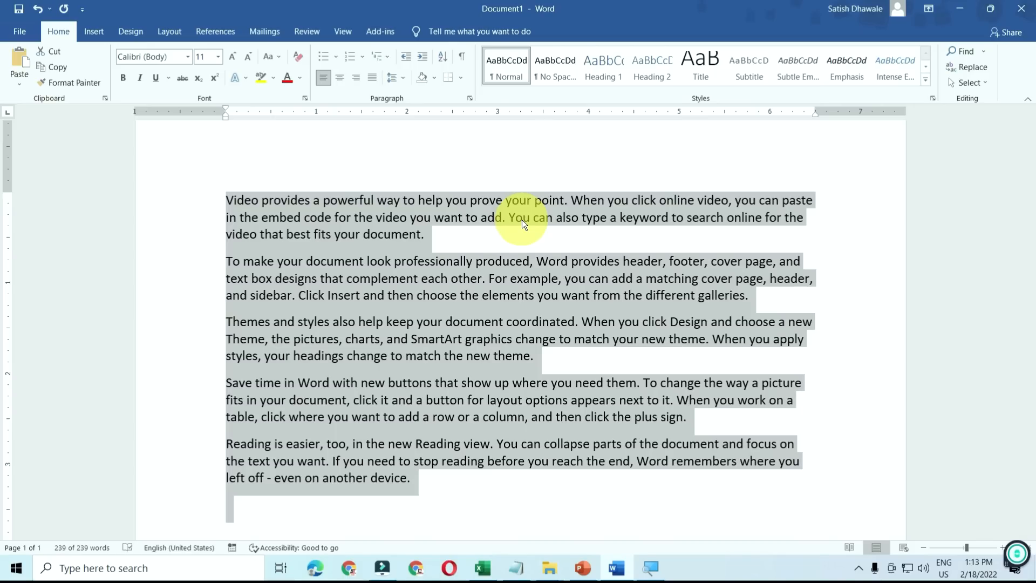
pyautogui.hotkey('shift', 'F3')
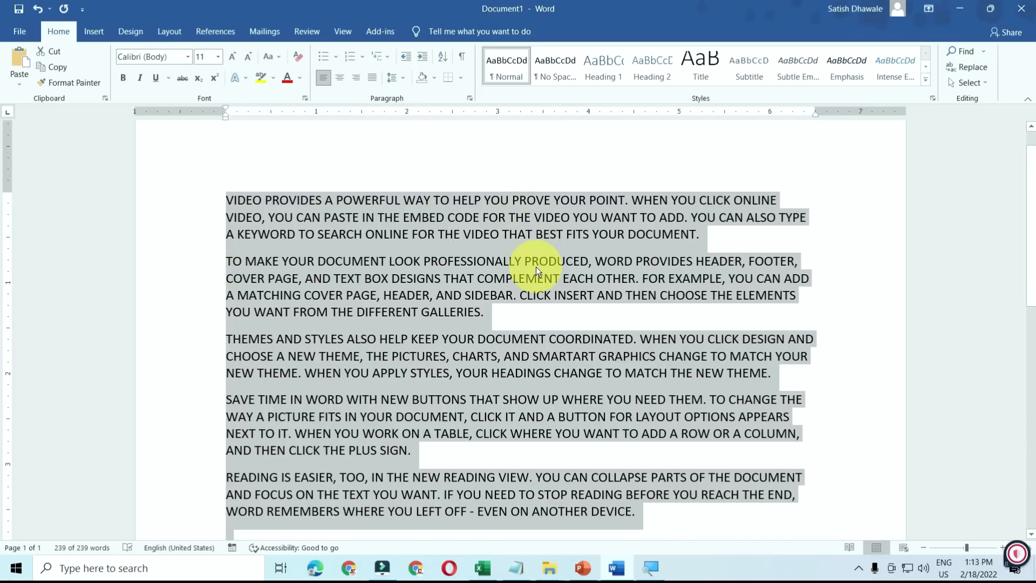
# - In Excel, enter 45, 65 and 32 into cells D3 to D5
pyautogui.click(483, 567)
pyautogui.click(315, 225)
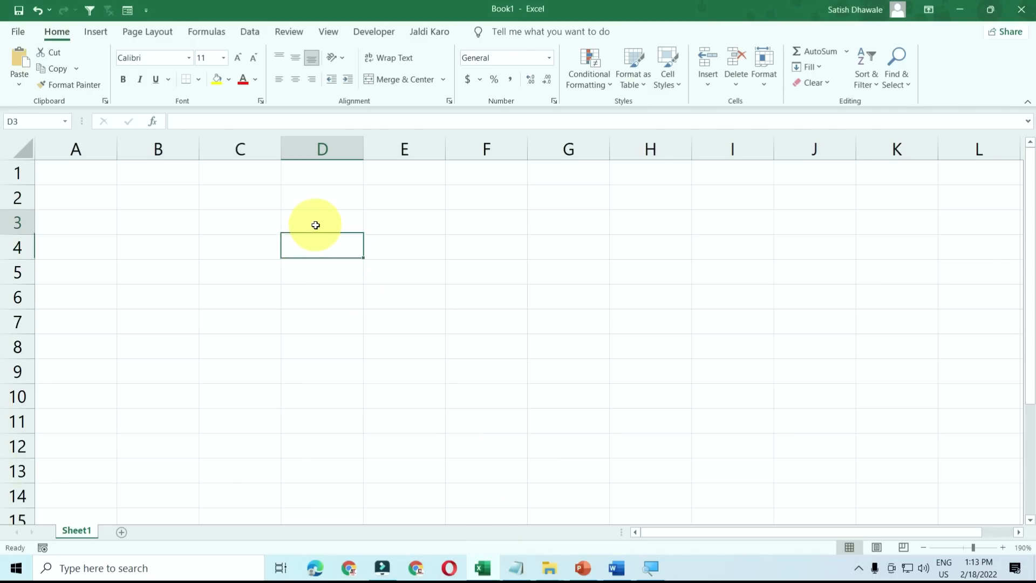
pyautogui.write('45')
pyautogui.press('Return')
pyautogui.write('65')
pyautogui.press('Return')
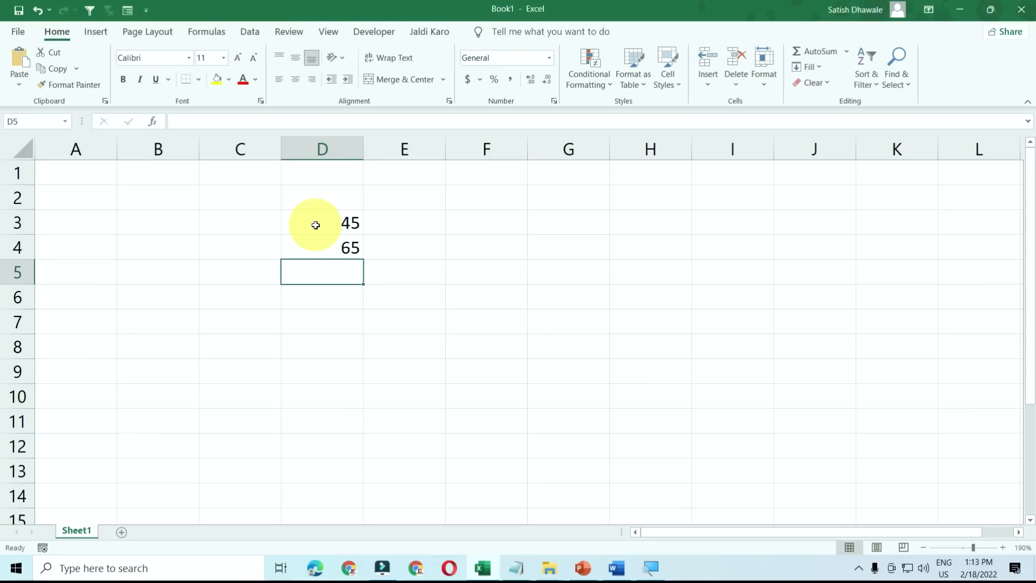
pyautogui.write('32')
pyautogui.press('Return')
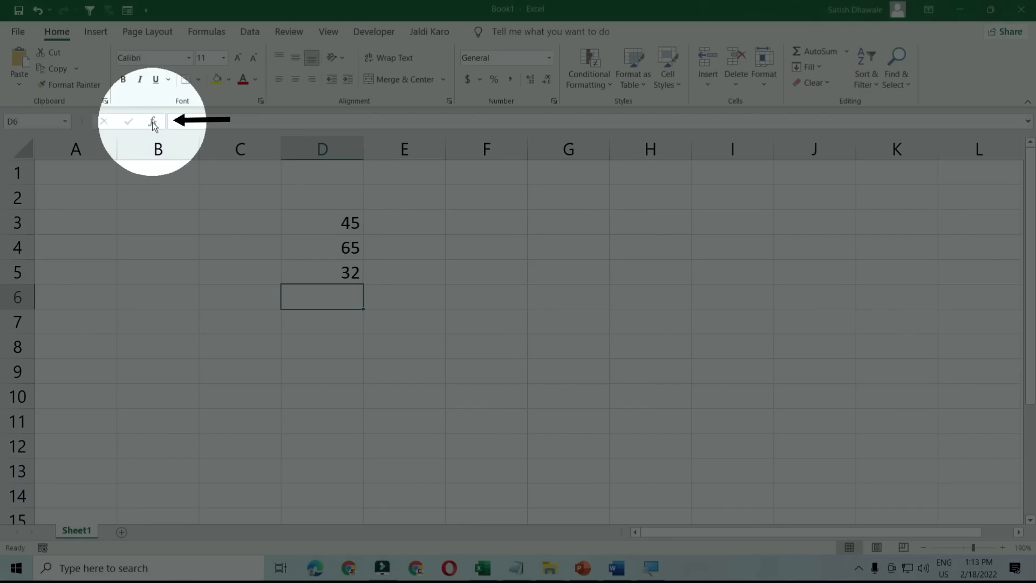
# - Open Insert Function for D6 via fx and Shift+F3, cancelling each time
pyautogui.click(153, 122)
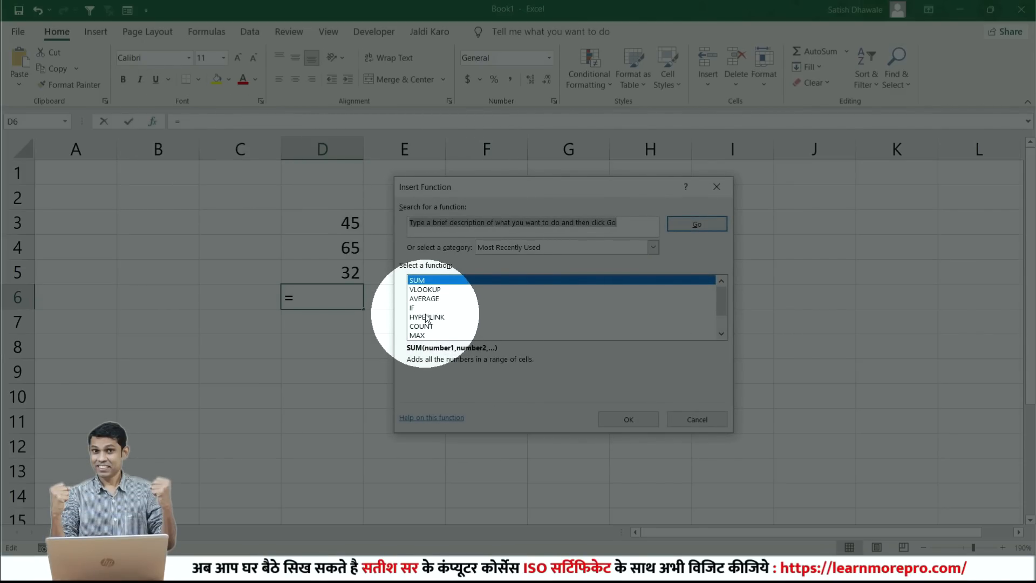
pyautogui.press('Escape')
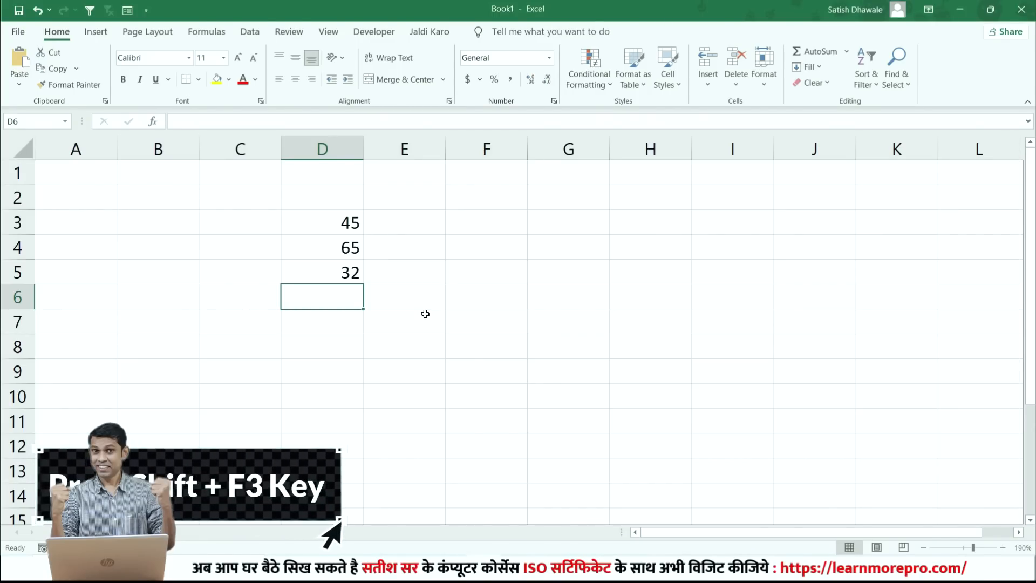
pyautogui.hotkey('shift', 'F3')
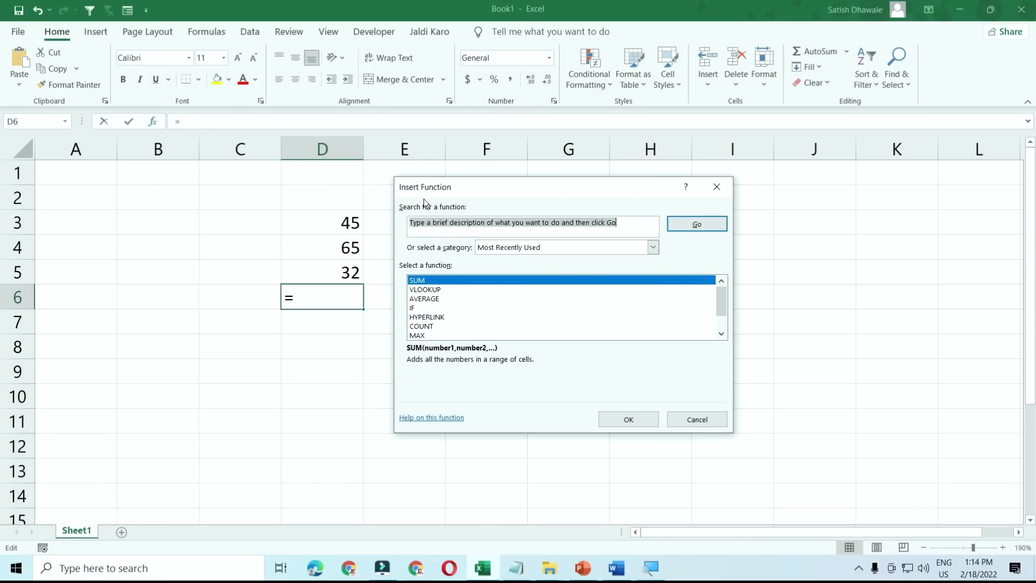
pyautogui.press('Escape')
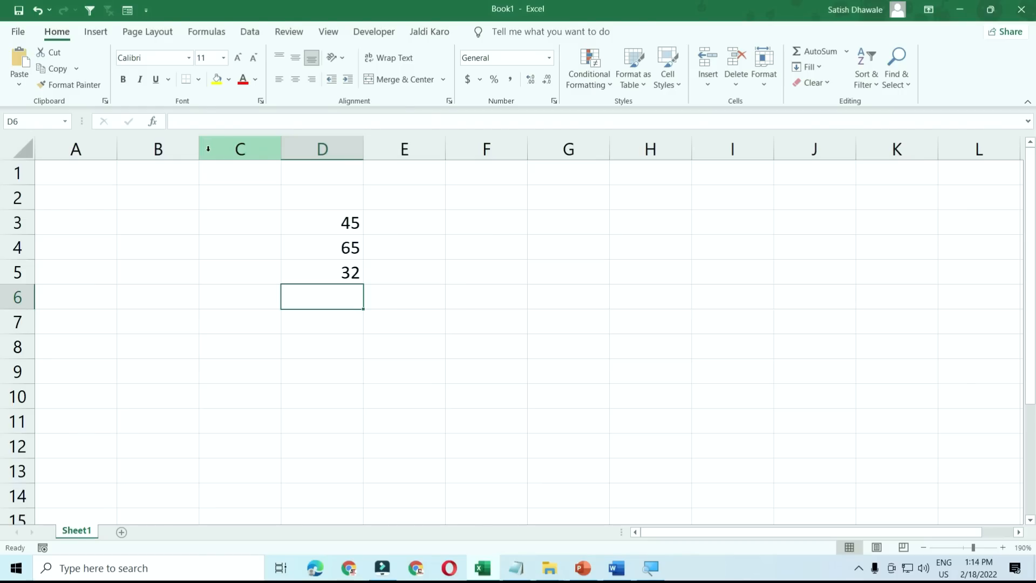
# - Select D3:D5, click cell F7, then close Book1 with Ctrl+F4 without saving
pyautogui.moveTo(340, 224); pyautogui.dragTo(346, 282)
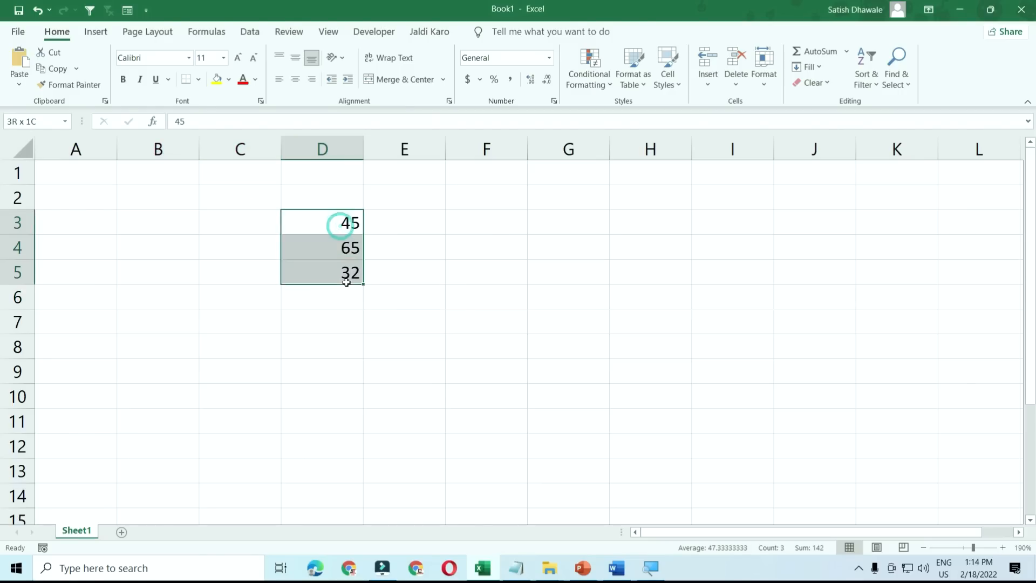
pyautogui.click(446, 311)
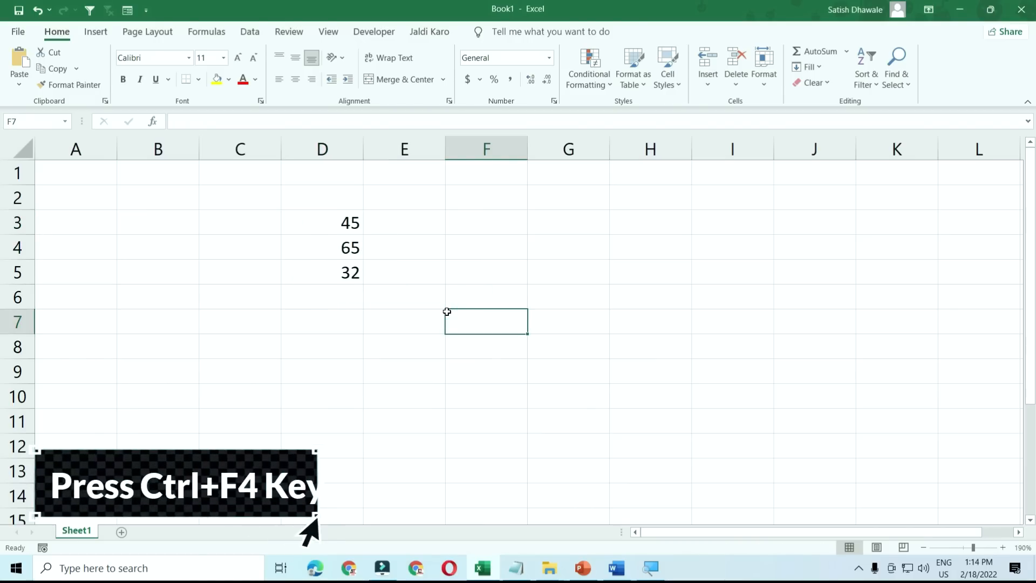
pyautogui.hotkey('ctrl', 'F4')
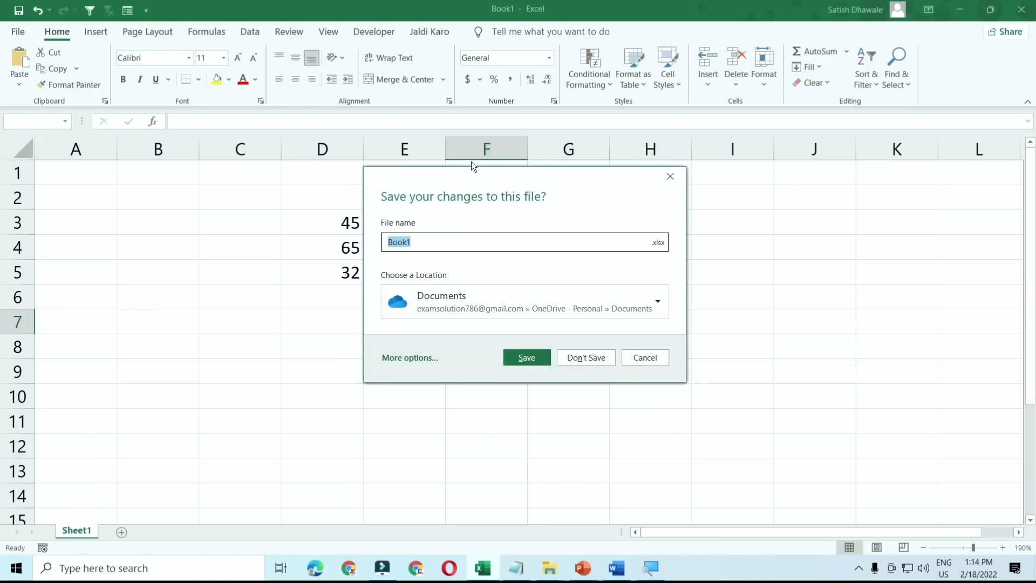
pyautogui.click(592, 365)
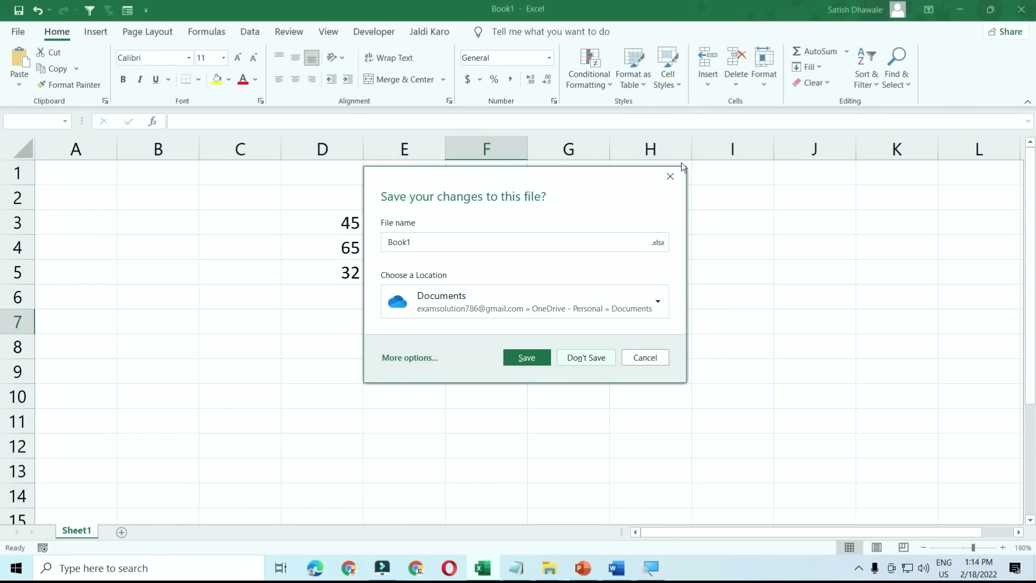
pyautogui.click(603, 361)
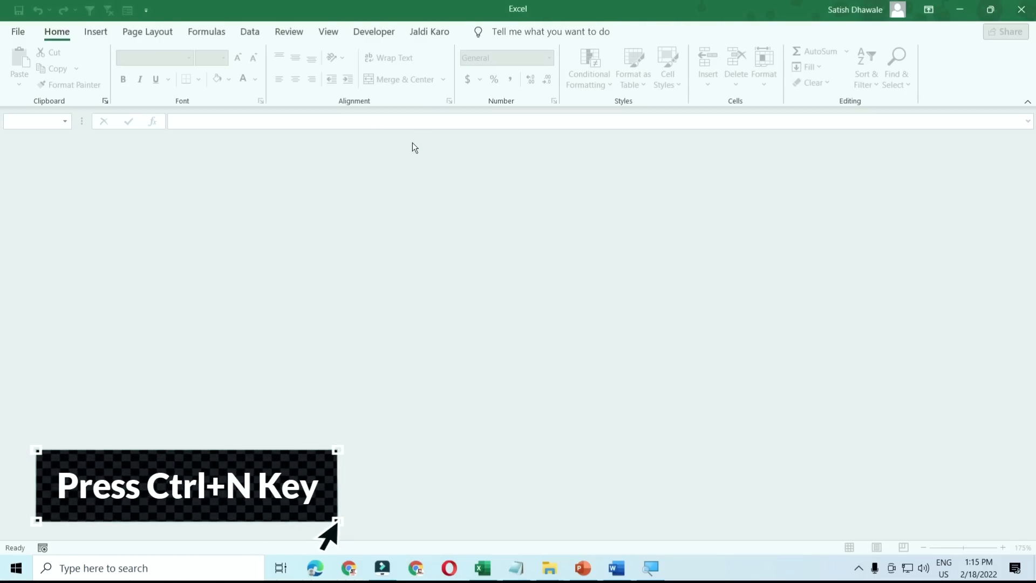
# - Create a new blank workbook, close it with Ctrl+W, and switch to Word with Alt+Tab
pyautogui.hotkey('ctrl', 'n')
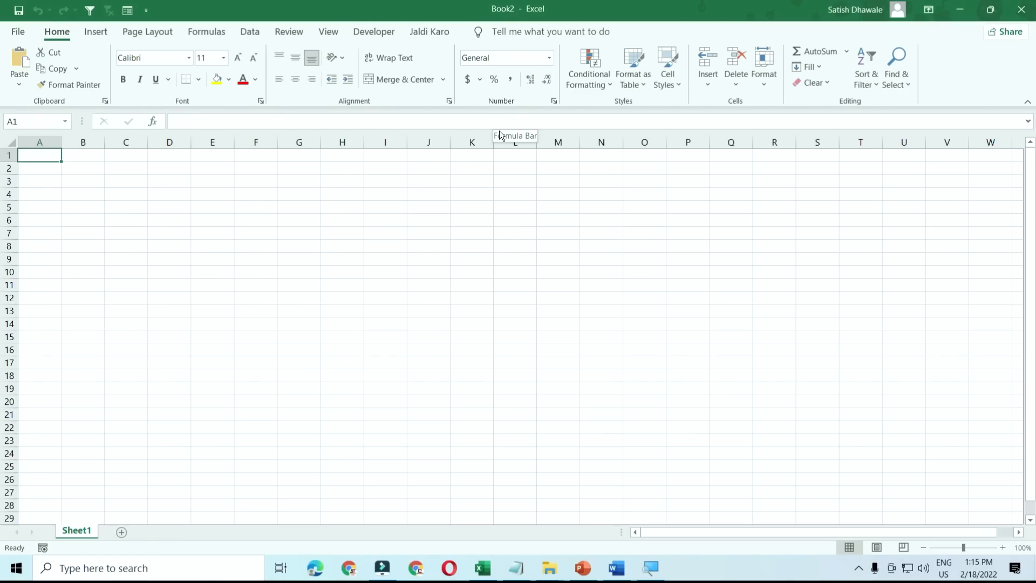
pyautogui.hotkey('ctrl', 'w')
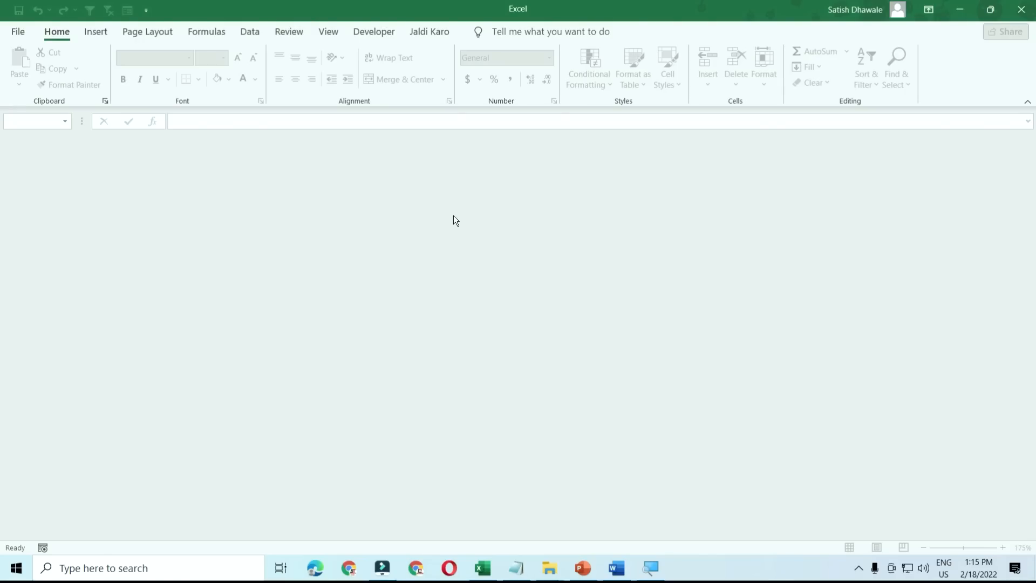
pyautogui.hotkey('alt', 'Tab')
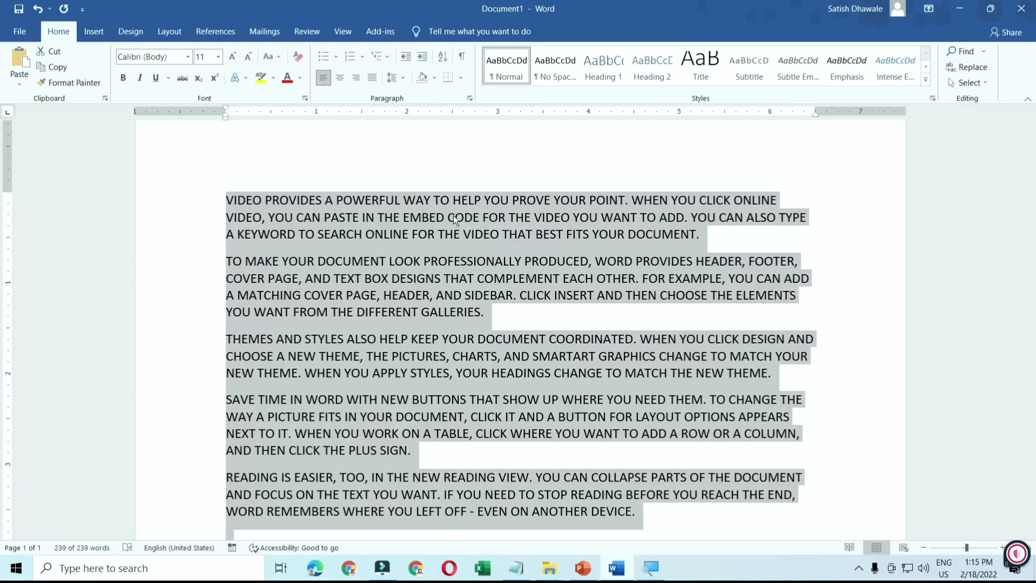
# - Return to Excel, enter 45 in cell E7, jump to A1, then reselect E7
pyautogui.hotkey('alt', 'Tab')
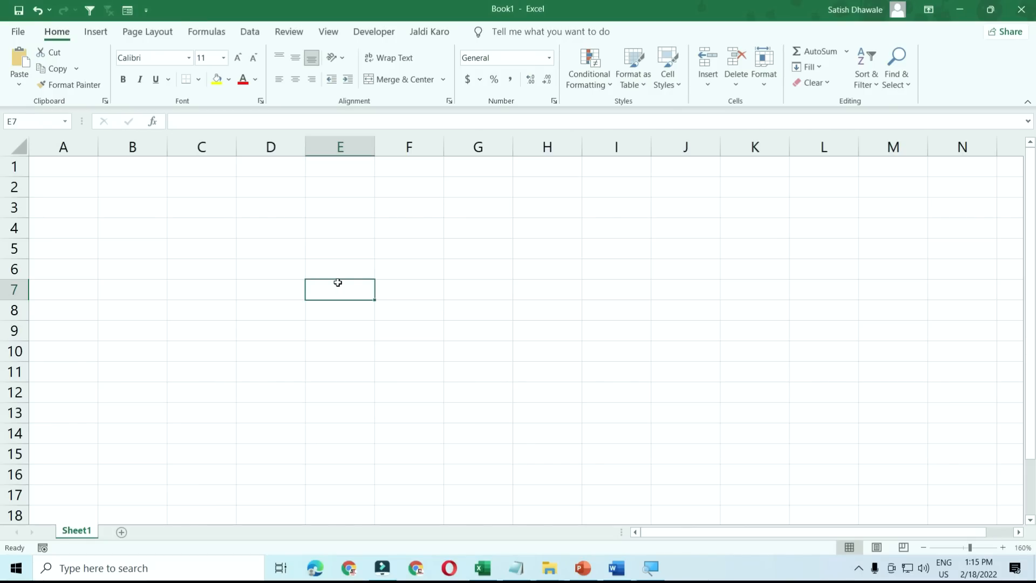
pyautogui.write('45')
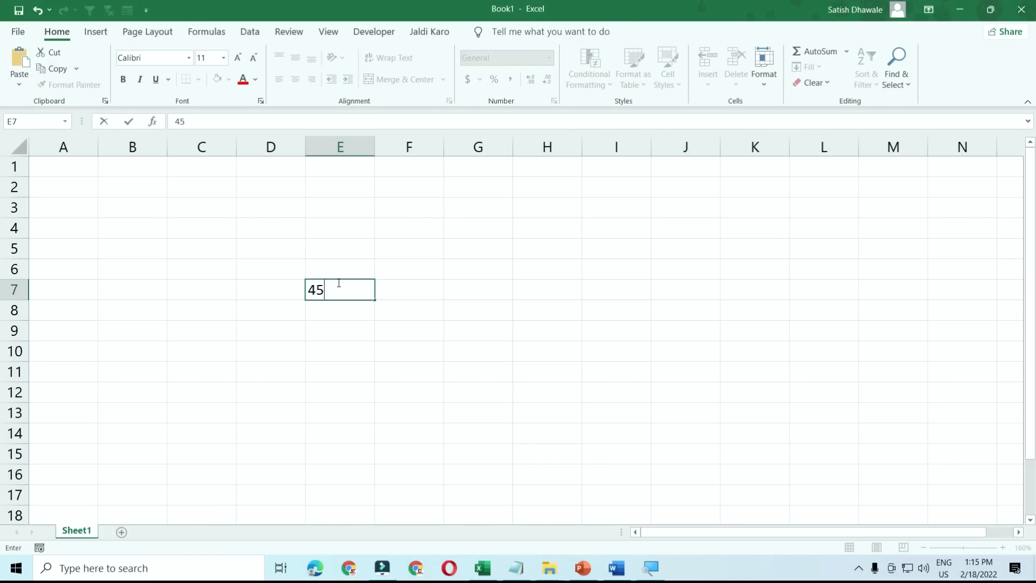
pyautogui.press('Return')
pyautogui.click(338, 282)
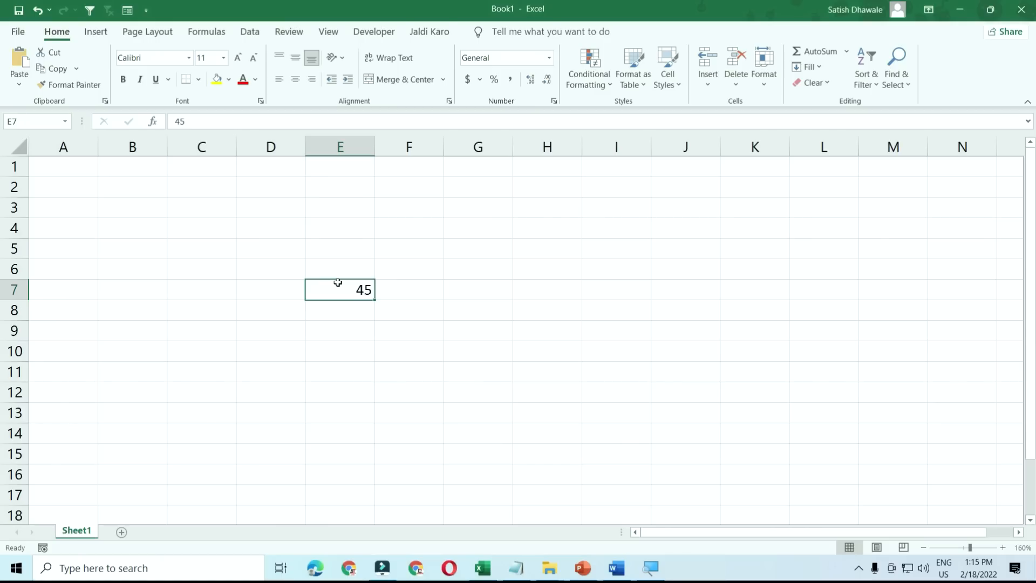
pyautogui.moveTo(338, 283)
pyautogui.mouseDown()
pyautogui.moveTo(343, 257)
pyautogui.moveTo(331, 267)
pyautogui.moveTo(337, 293)
pyautogui.mouseUp()
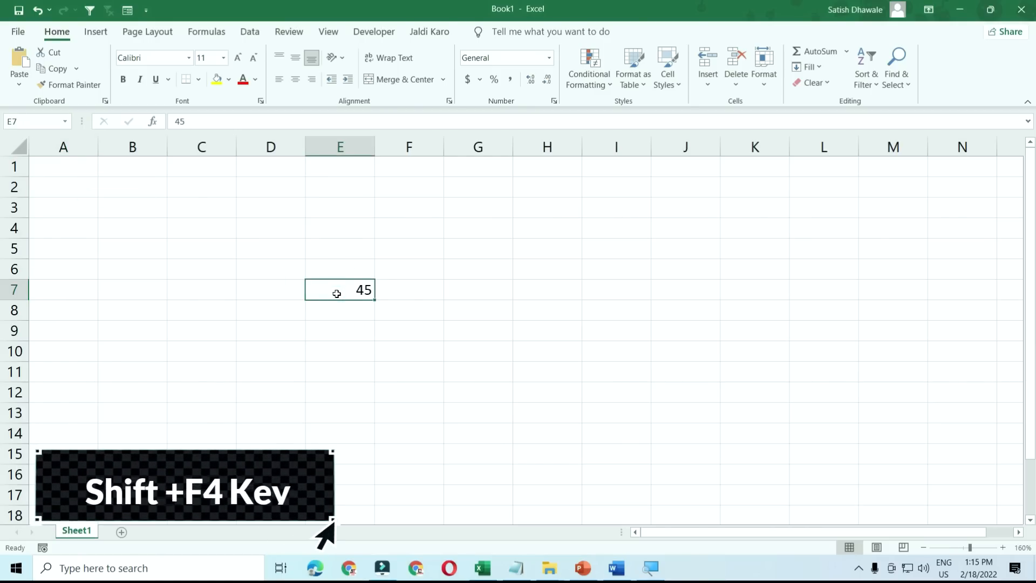
pyautogui.hotkey('ctrl', 'Home')
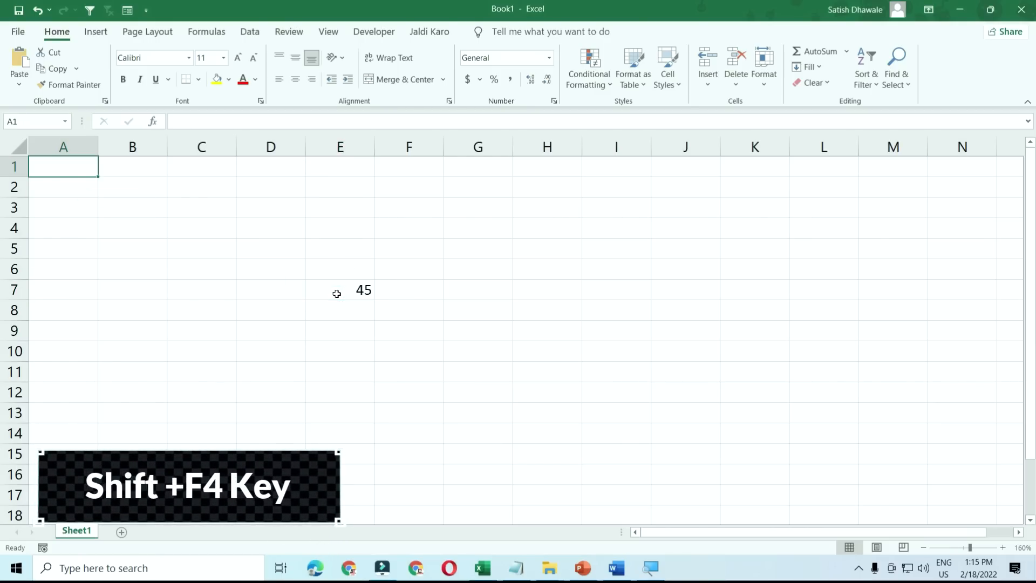
pyautogui.click(337, 294)
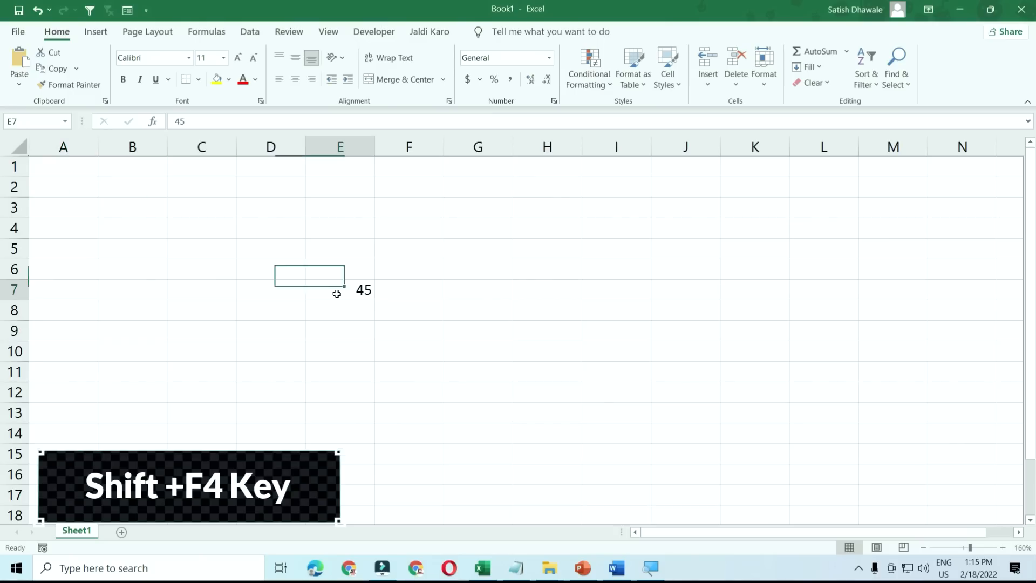
pyautogui.click(75, 171)
pyautogui.click(360, 294)
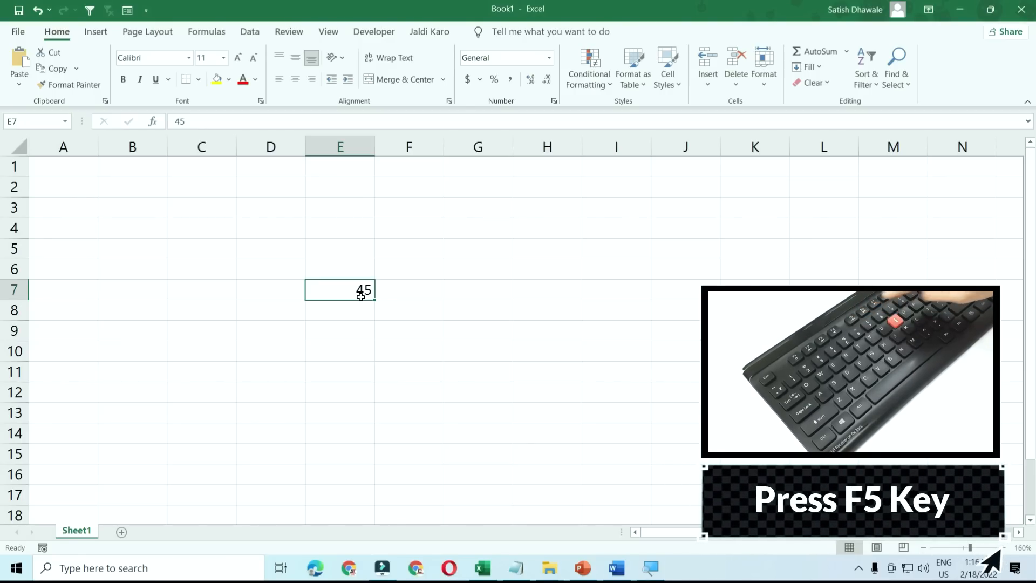
# - Run the PowerPoint slide show twice with F5, exiting each time, then minimise PowerPoint
pyautogui.click(582, 567)
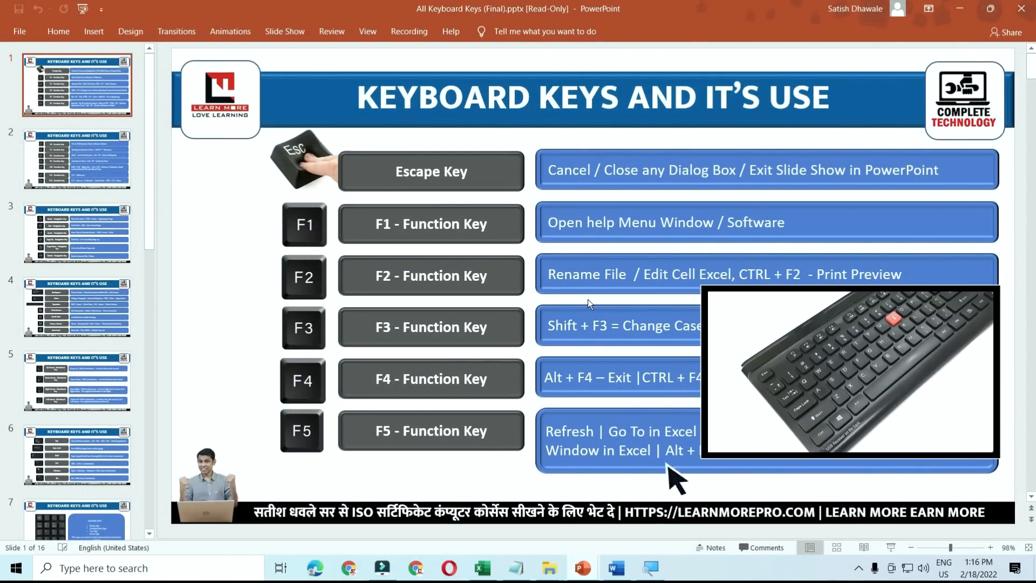
pyautogui.press('F5')
pyautogui.press('Escape')
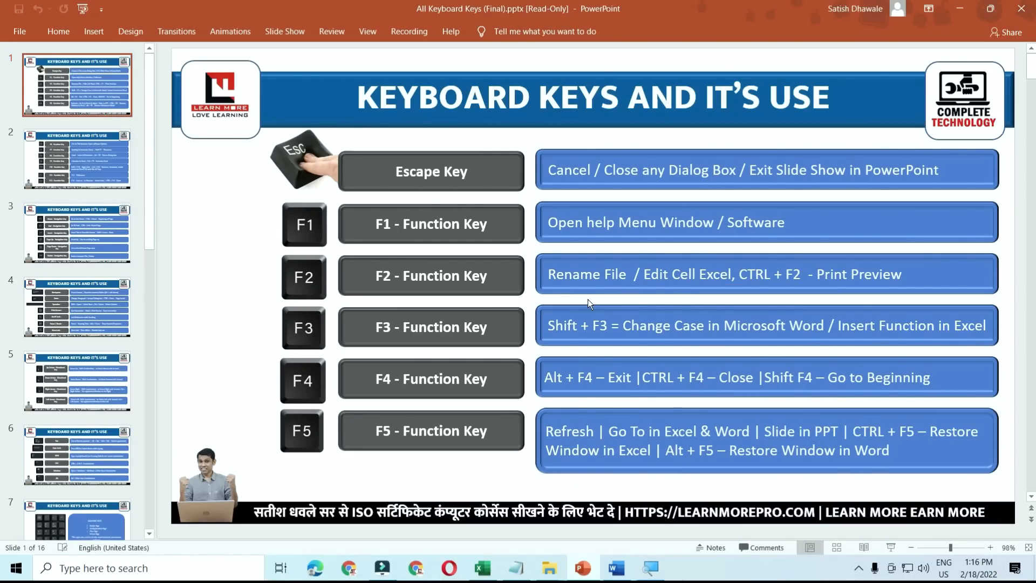
pyautogui.press('F5')
pyautogui.press('Escape')
pyautogui.click(964, 13)
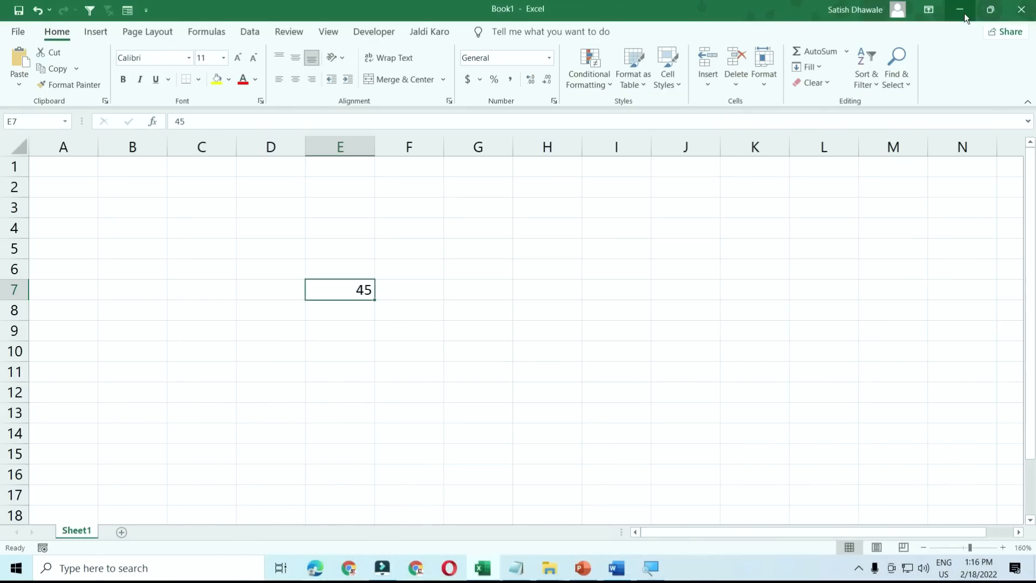
# - Minimise Excel and Word, refresh the desktop, then bring Word's Document1 back to the front
pyautogui.click(964, 13)
pyautogui.click(964, 13)
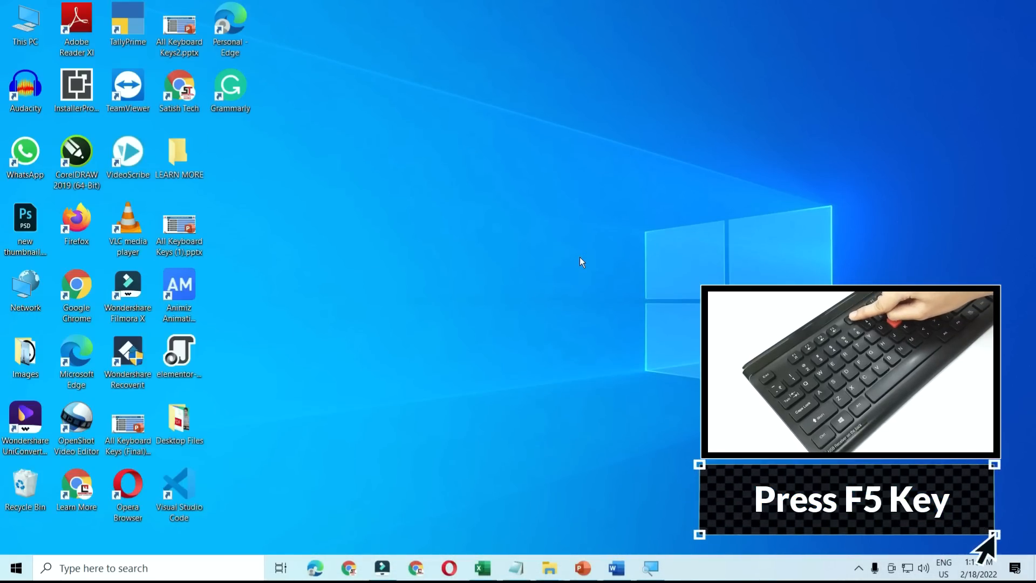
pyautogui.rightClick(529, 205)
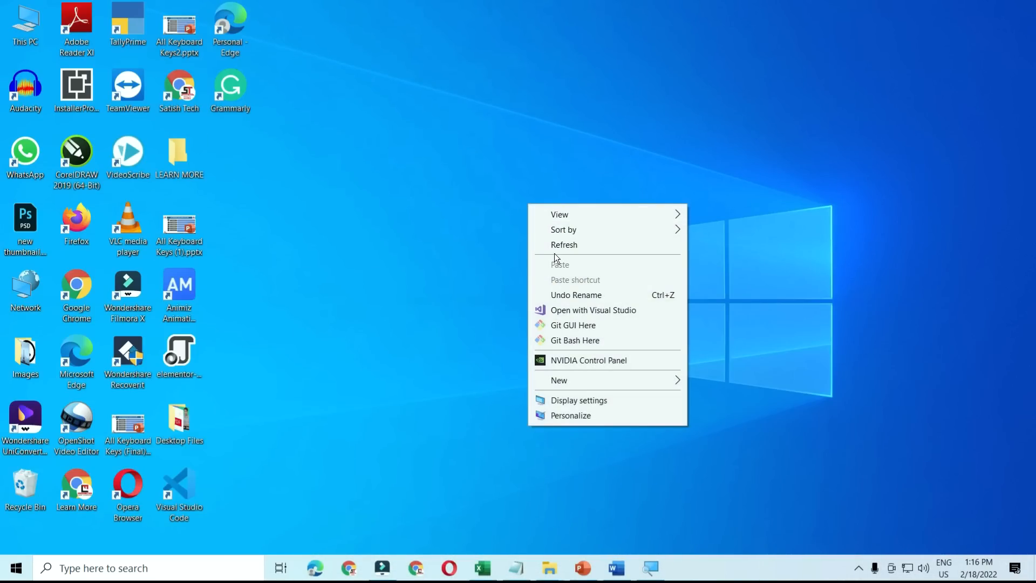
pyautogui.click(555, 247)
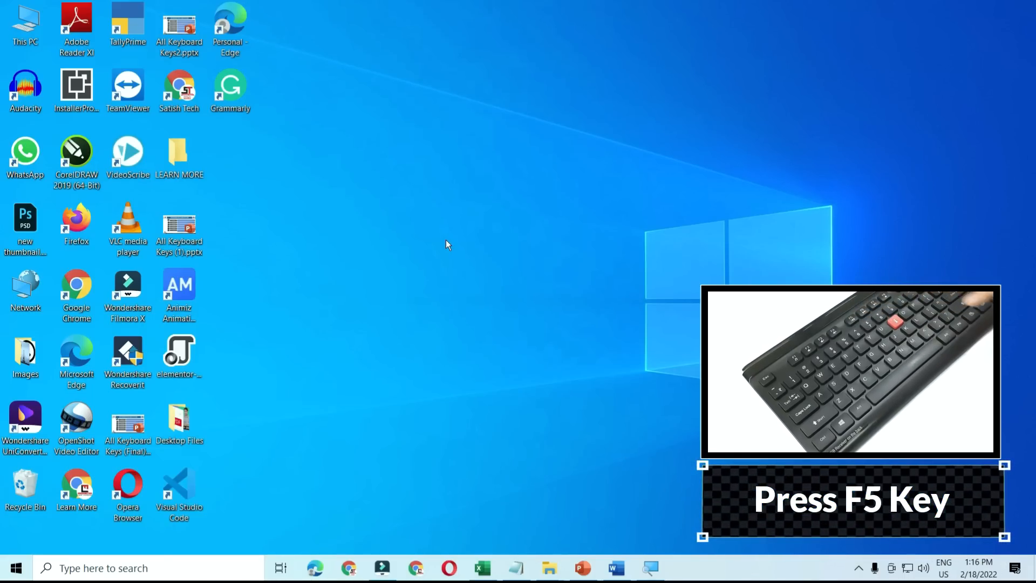
pyautogui.click(615, 568)
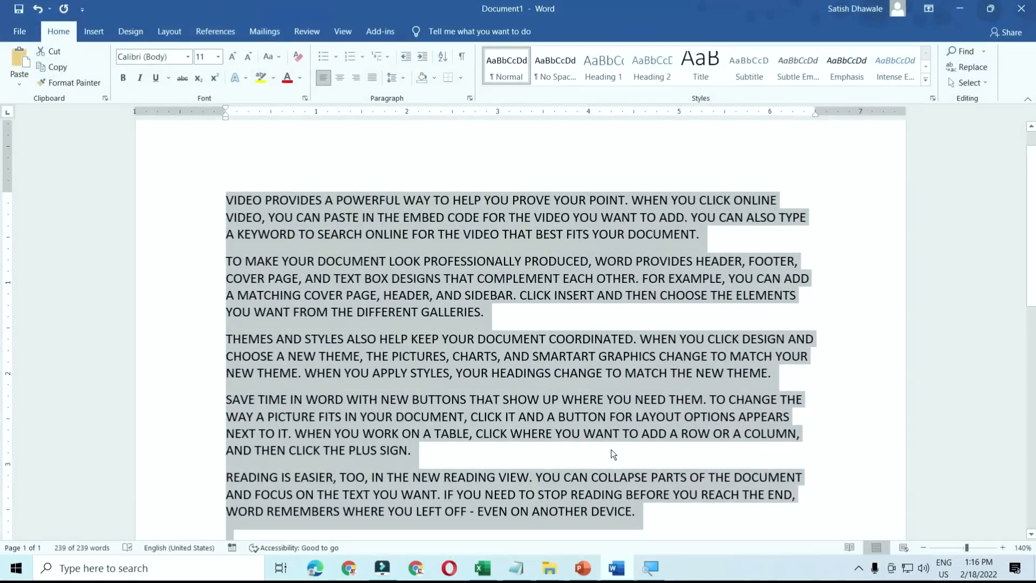
# - Deselect the document text, show and close the F5 Go To options, then switch to Excel's Book1
pyautogui.click(604, 406)
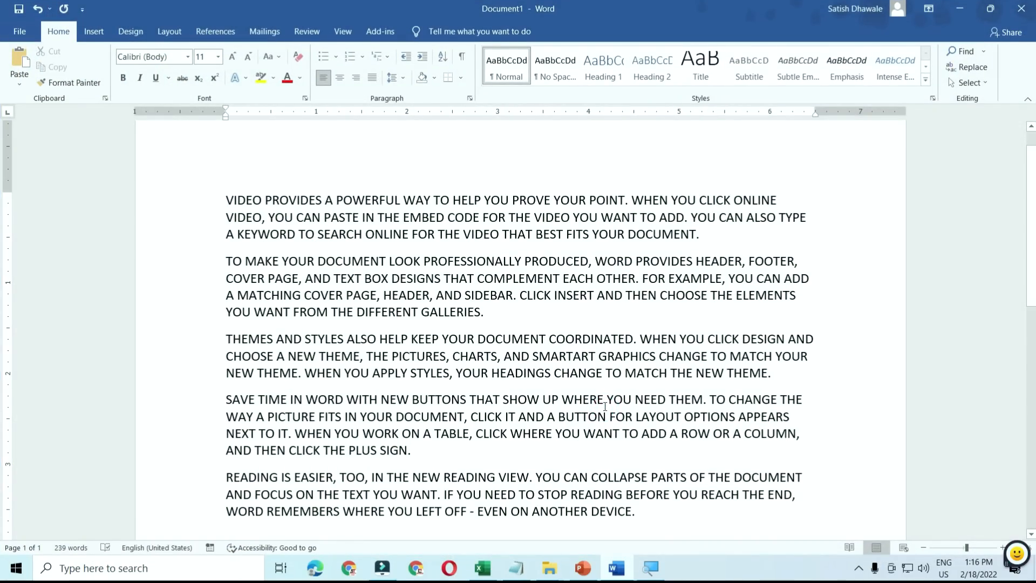
pyautogui.press('F5')
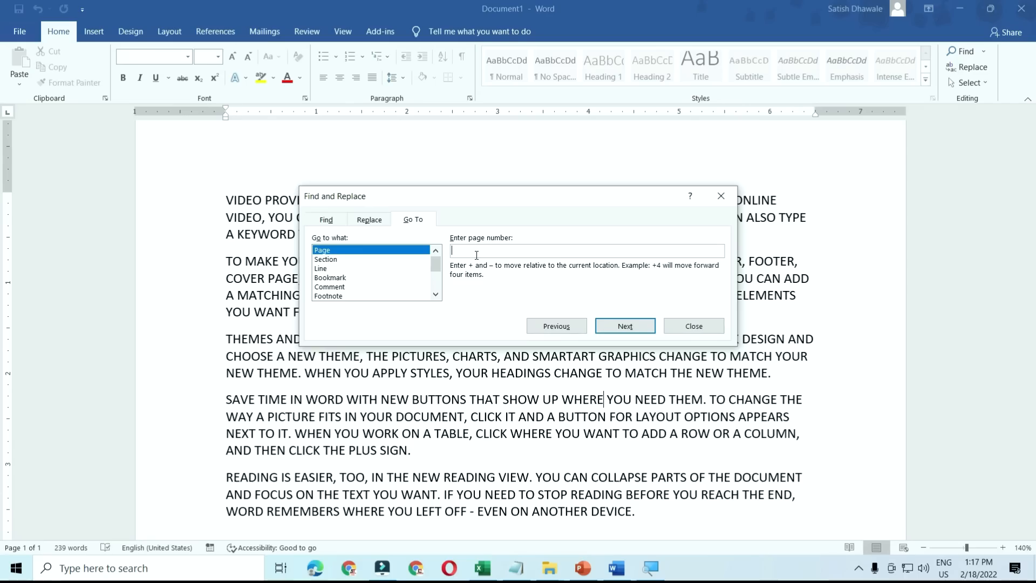
pyautogui.click(696, 327)
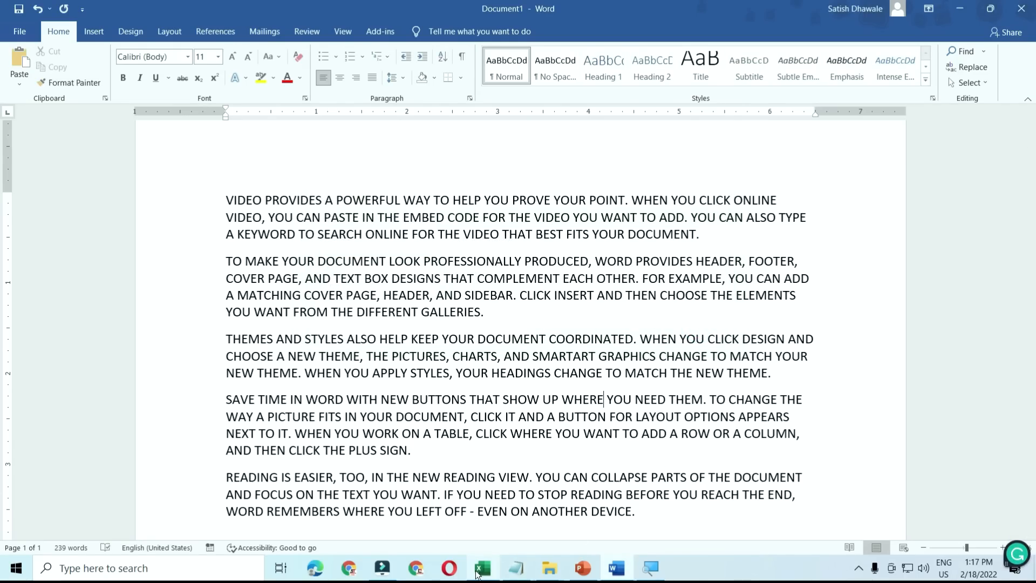
pyautogui.hotkey('alt', 'Tab')
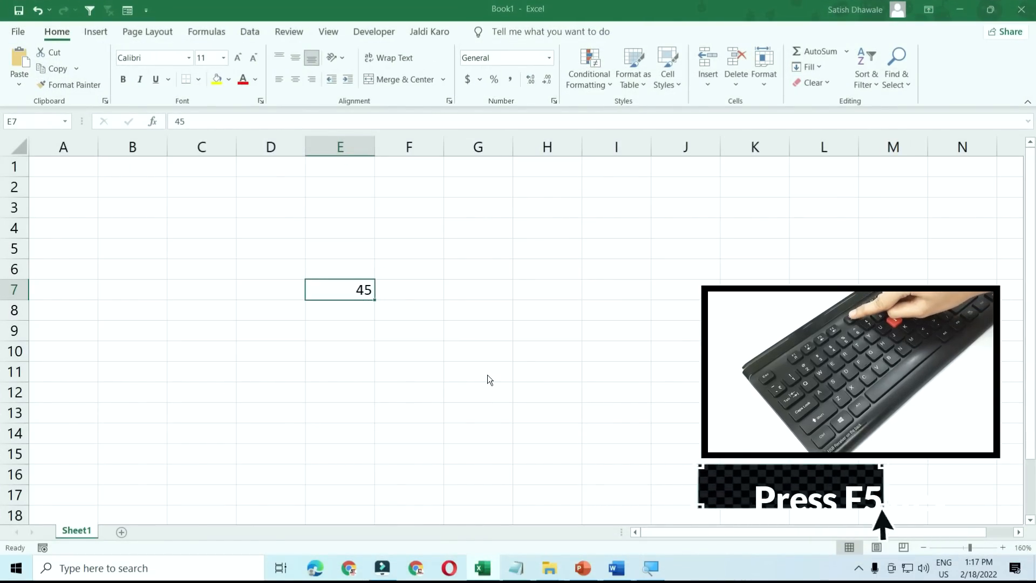
pyautogui.press('F5')
pyautogui.click(495, 360)
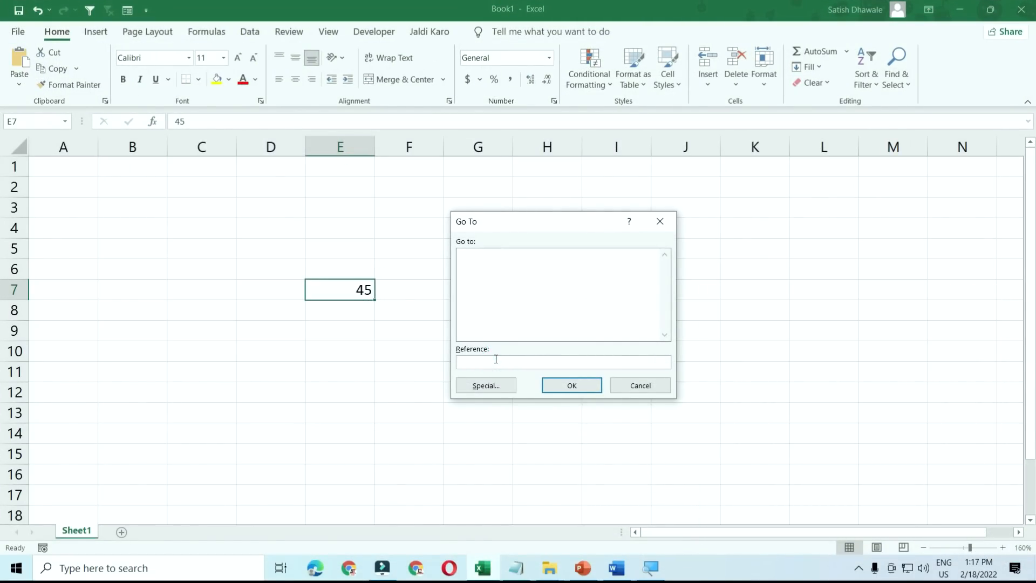
pyautogui.write('a5')
pyautogui.click(550, 385)
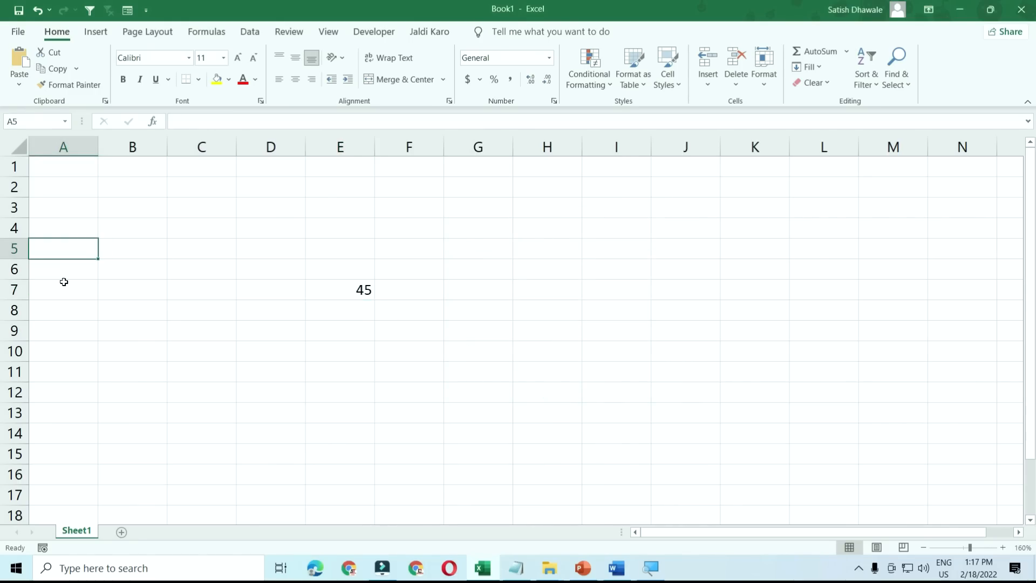
pyautogui.hotkey('ctrl', 'g')
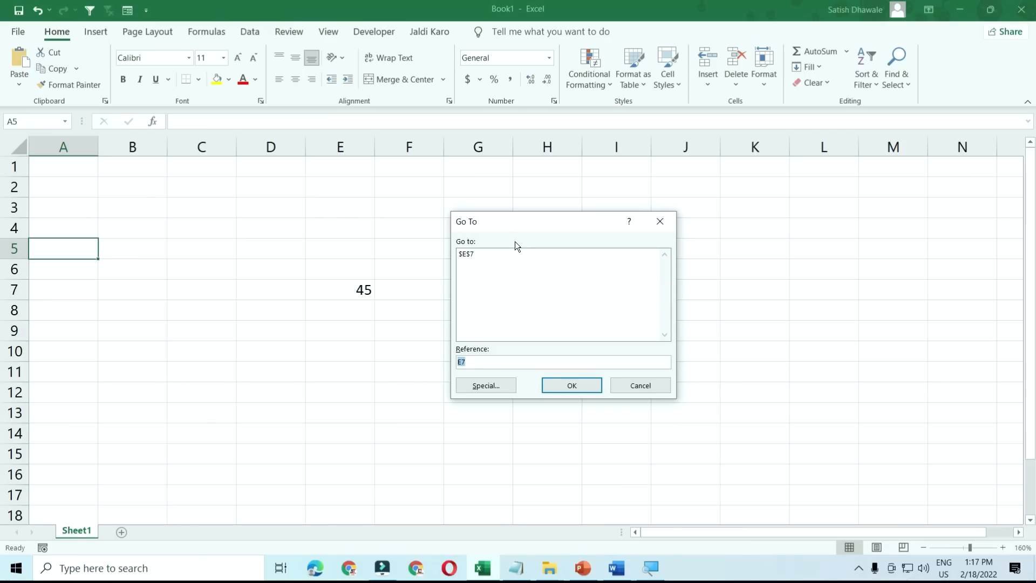
pyautogui.click(504, 384)
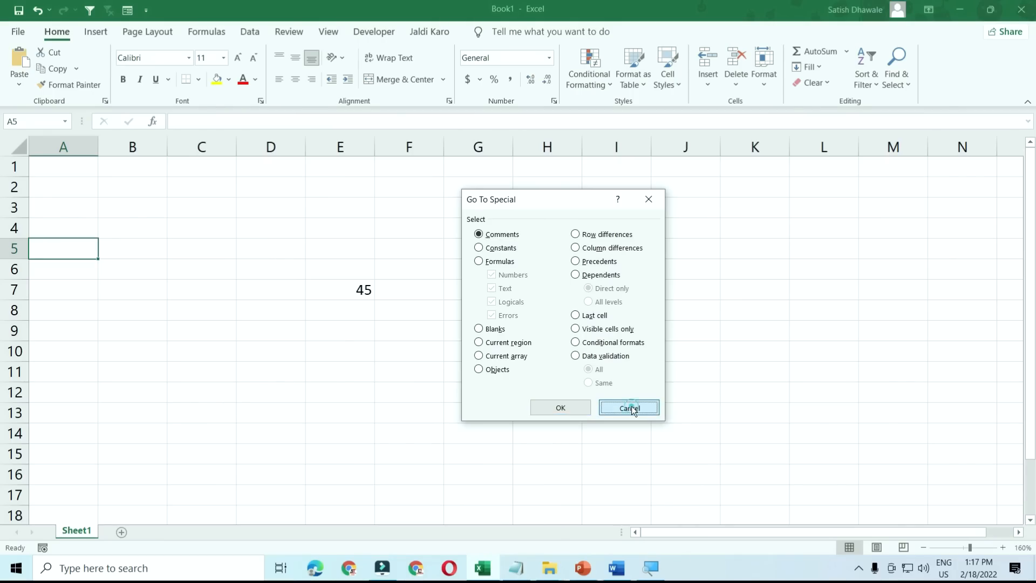
pyautogui.click(629, 408)
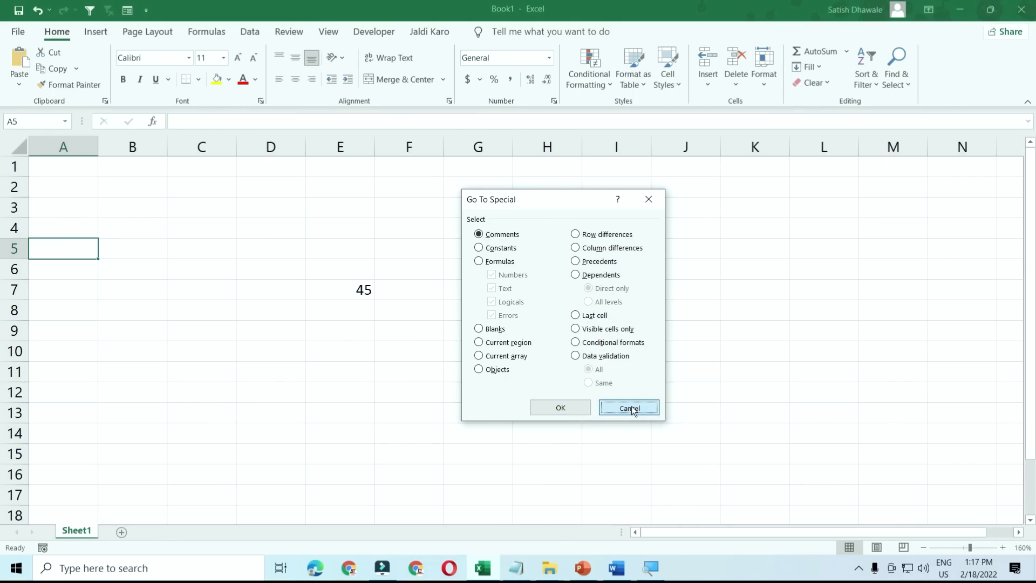
pyautogui.click(345, 295)
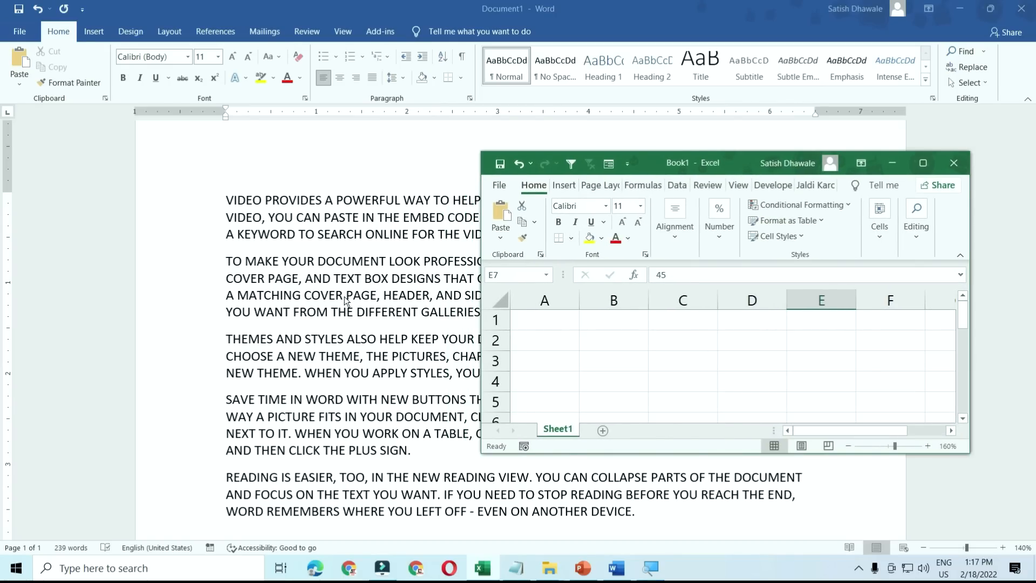
pyautogui.click(924, 164)
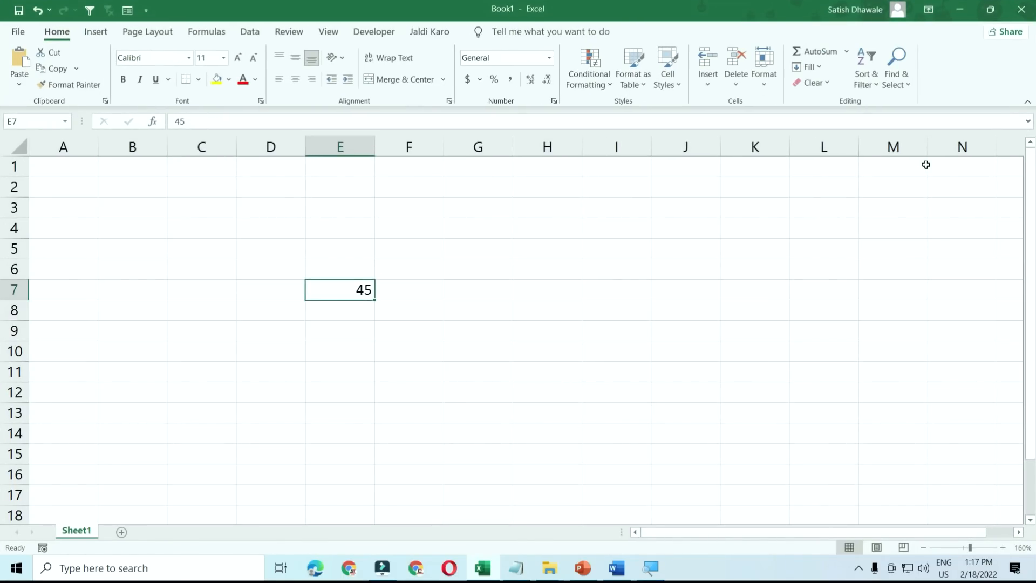
pyautogui.press('super+Down')
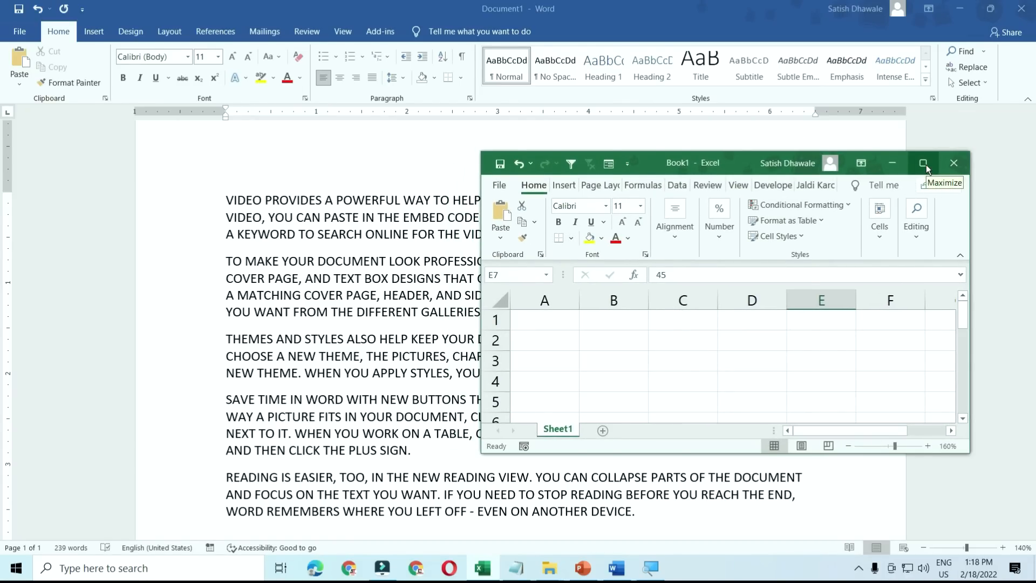
pyautogui.click(925, 165)
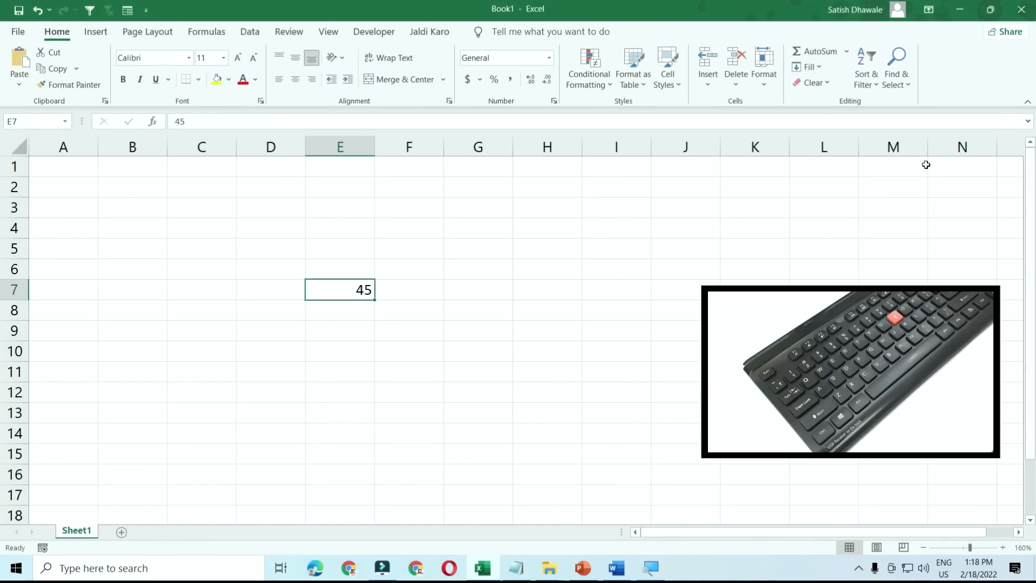
pyautogui.press('super+Down')
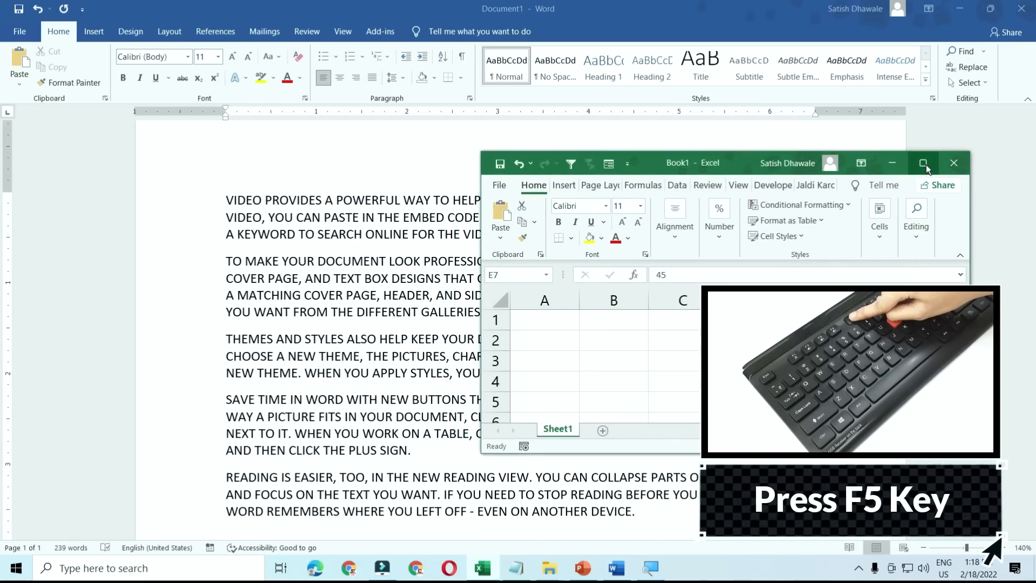
pyautogui.click(924, 163)
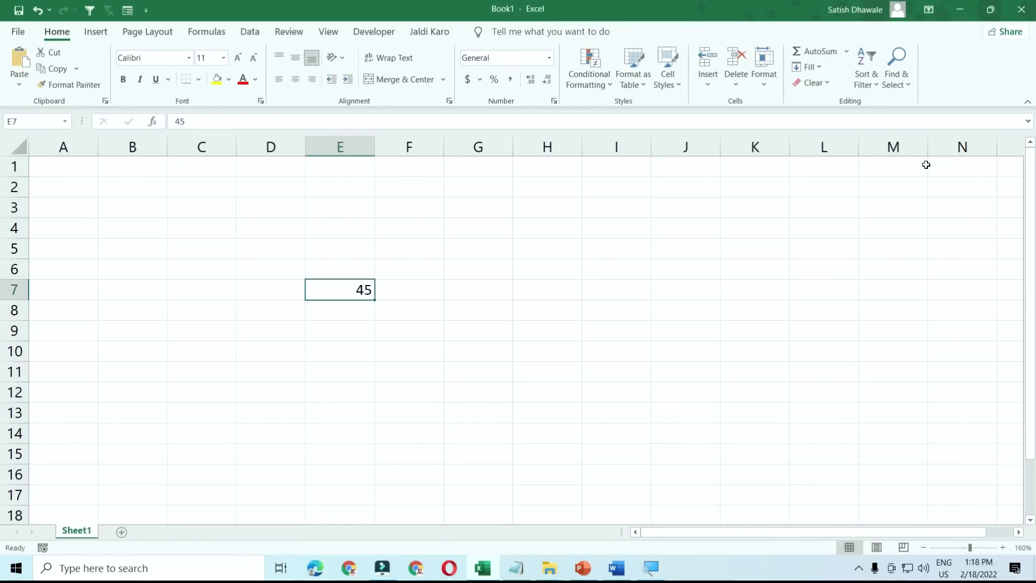
pyautogui.click(617, 568)
pyautogui.click(617, 415)
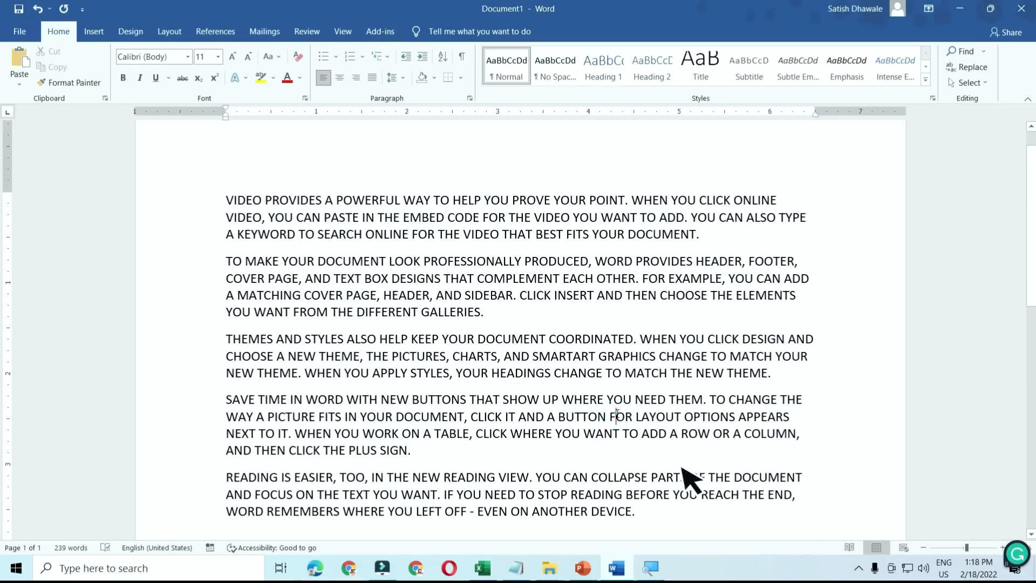
pyautogui.hotkey('alt', 'F5')
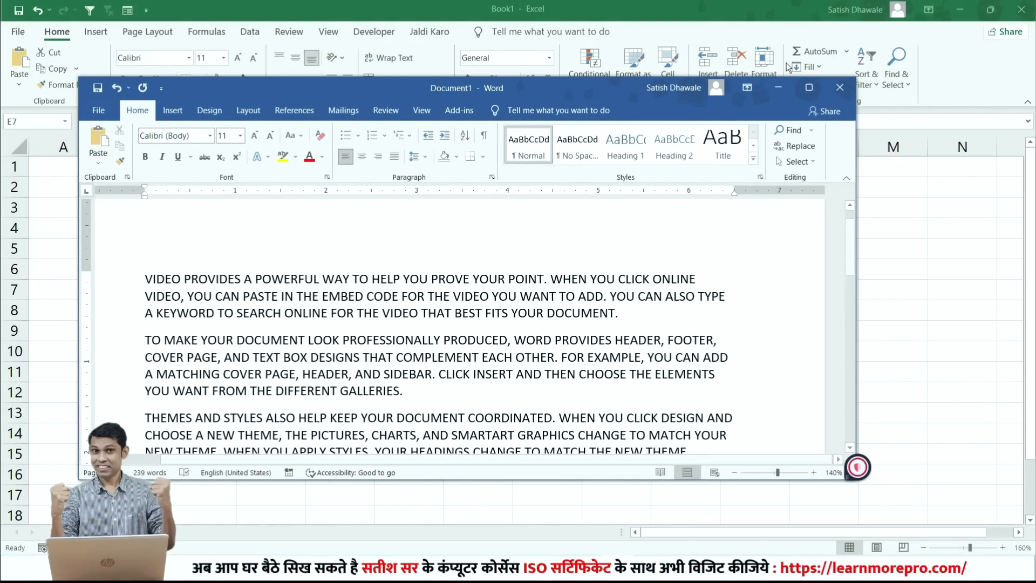
pyautogui.click(808, 89)
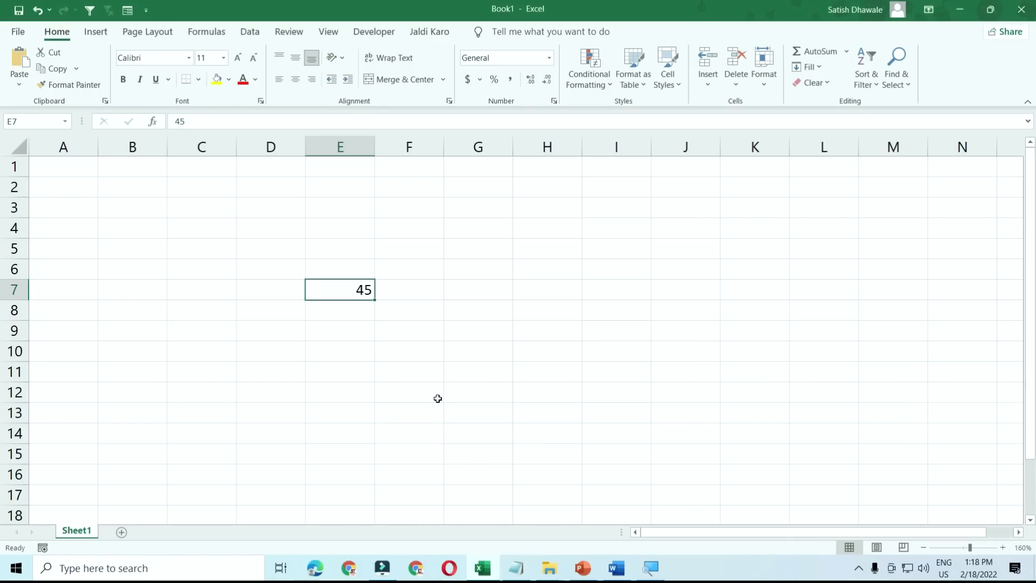
# - Add four new sheets, Sheet2 through Sheet5, then show the ribbon KeyTips with F6
pyautogui.click(123, 532)
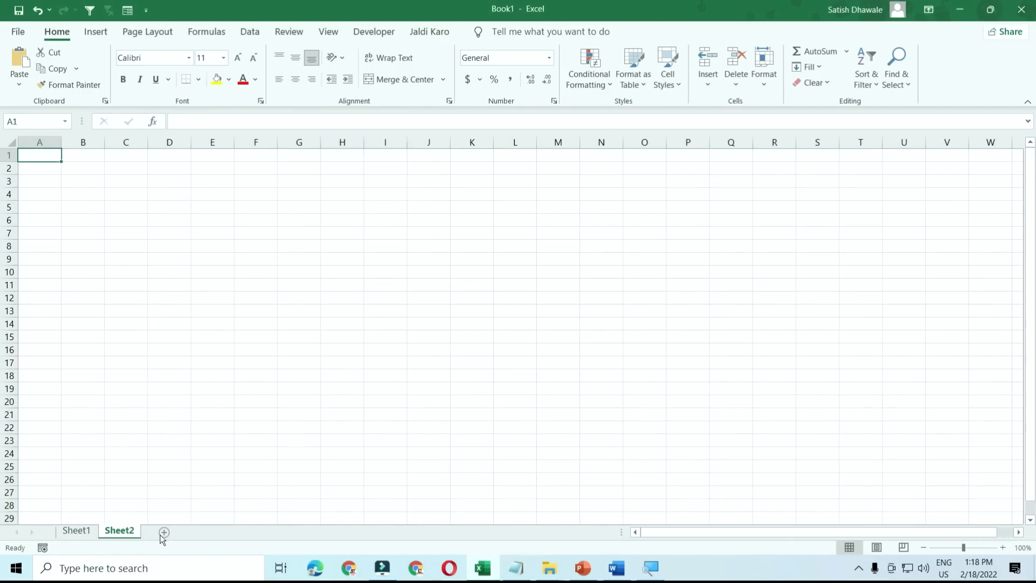
pyautogui.click(157, 532)
pyautogui.click(200, 533)
pyautogui.click(251, 535)
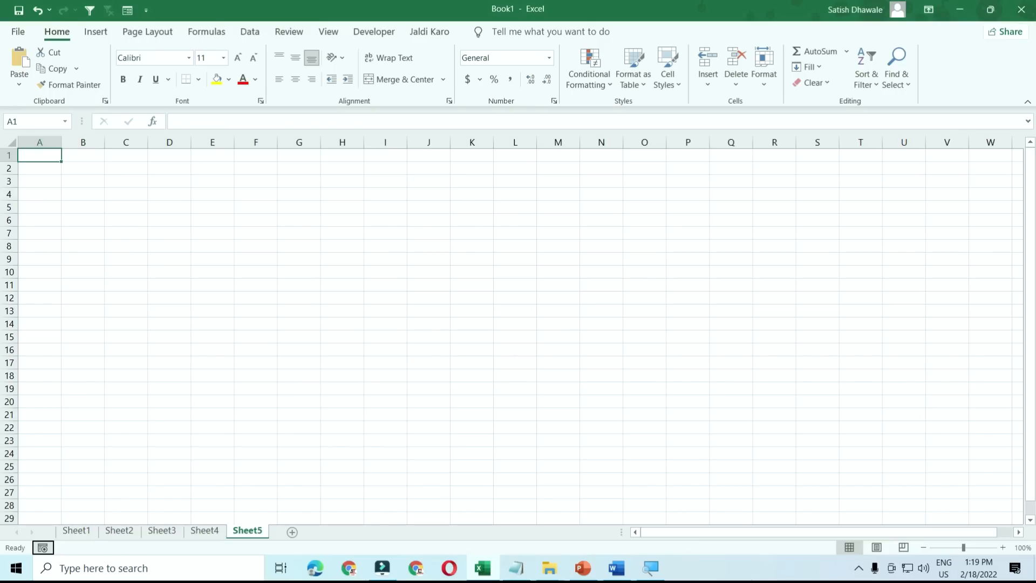
pyautogui.press('F6')
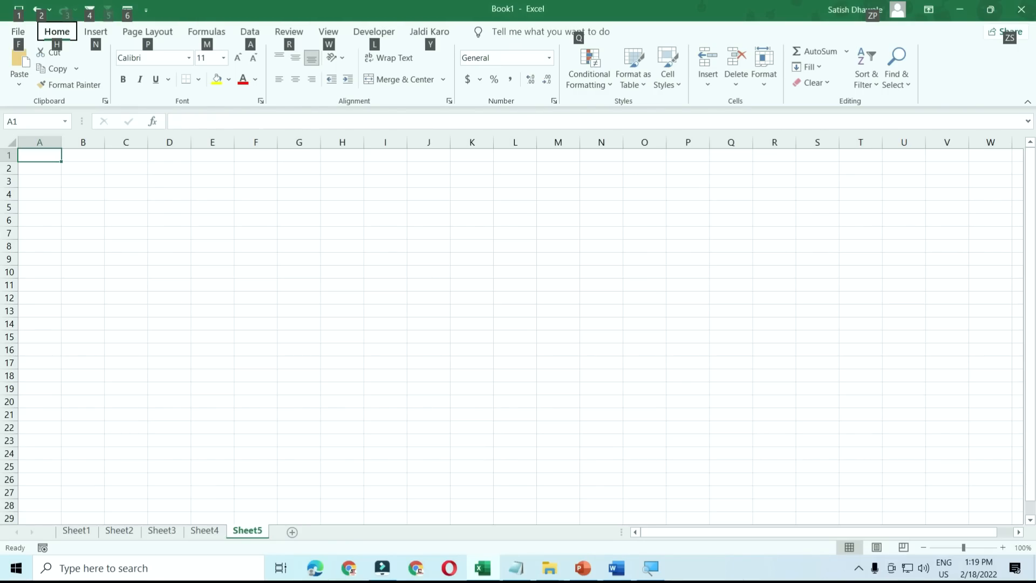
# - Dismiss the KeyTips, group and ungroup sheets with Ctrl+Shift+PageUp/PageDown, then minimise Excel
pyautogui.press('Escape')
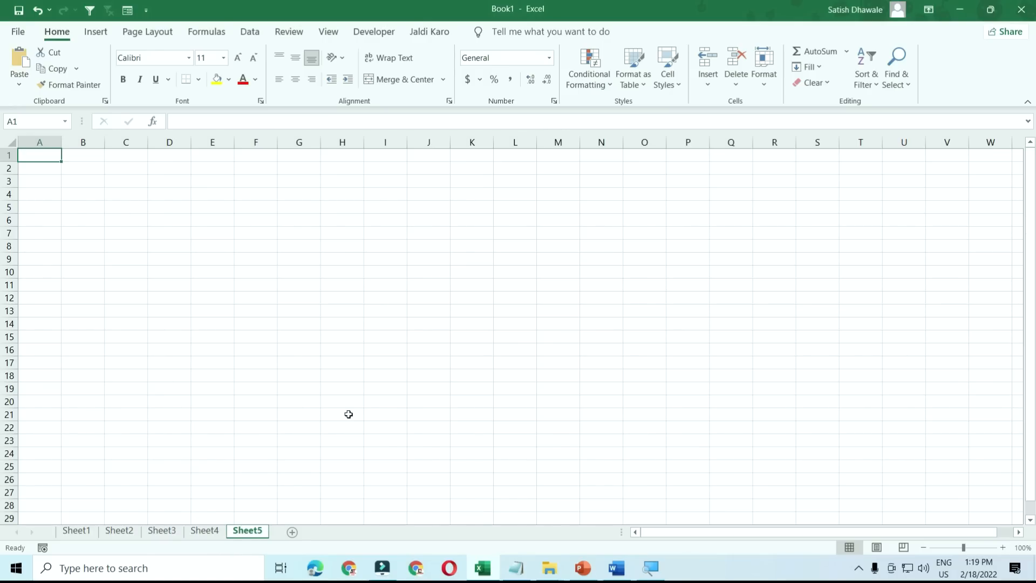
pyautogui.hotkey('ctrl', 'shift', 'pageup')
pyautogui.hotkey('ctrl', 'shift', 'pageup')
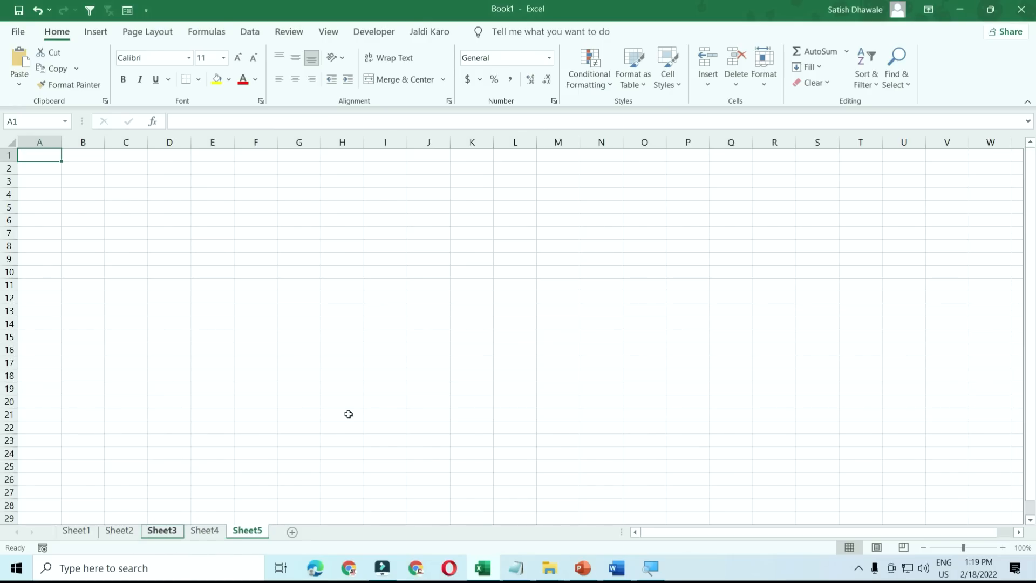
pyautogui.hotkey('ctrl', 'shift', 'pageup')
pyautogui.hotkey('ctrl', 'shift', 'pageup')
pyautogui.hotkey('ctrl', 'shift', 'pagedown')
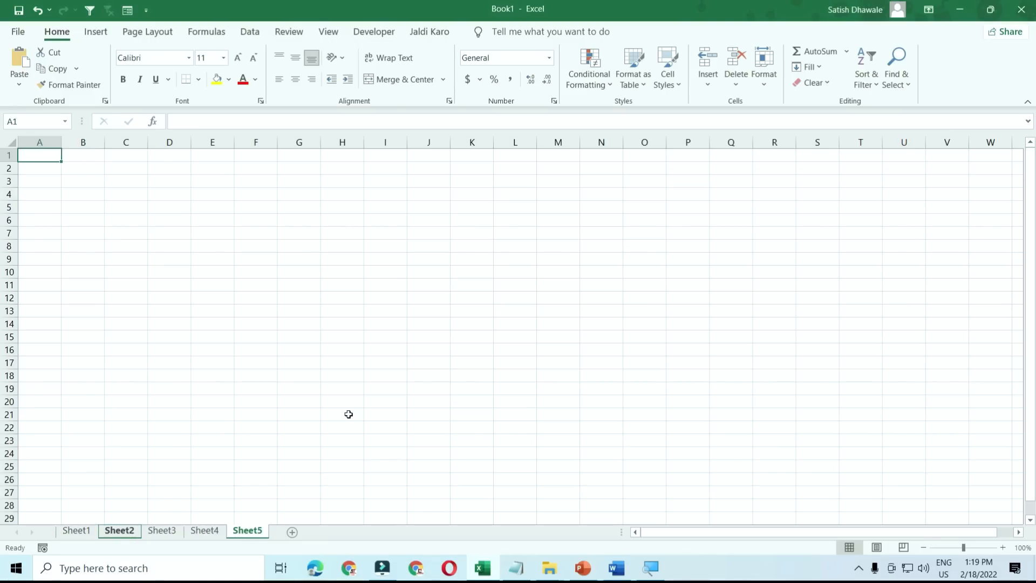
pyautogui.hotkey('ctrl', 'shift', 'pagedown')
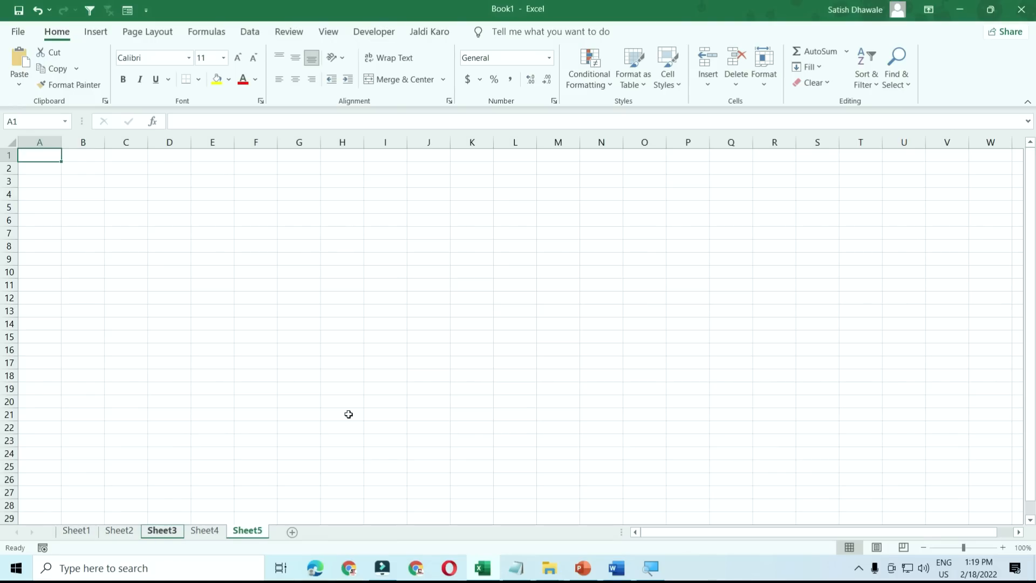
pyautogui.hotkey('ctrl', 'pageup')
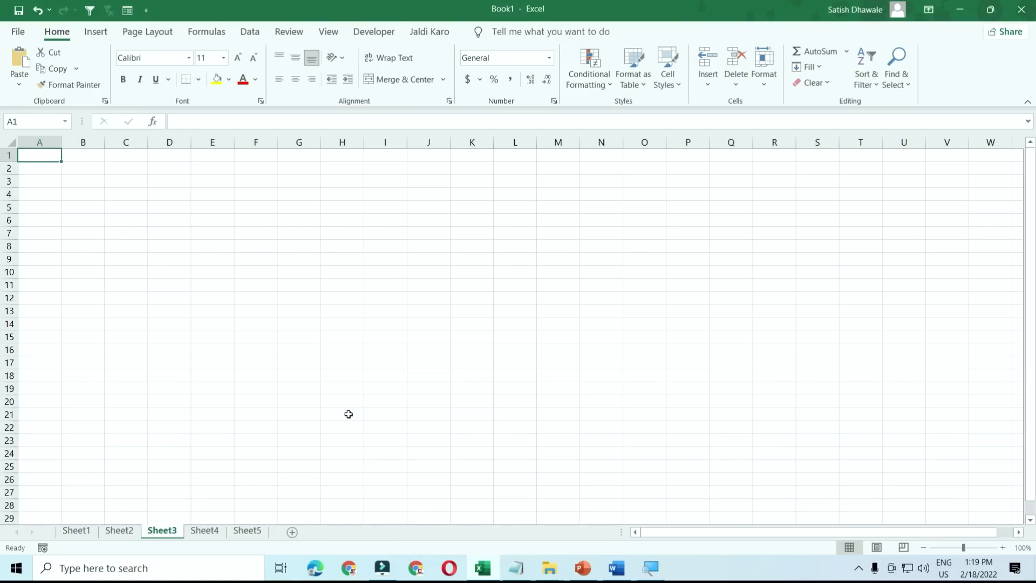
pyautogui.hotkey('ctrl', 'shift', 'pageup')
pyautogui.hotkey('ctrl', 'shift', 'pageup')
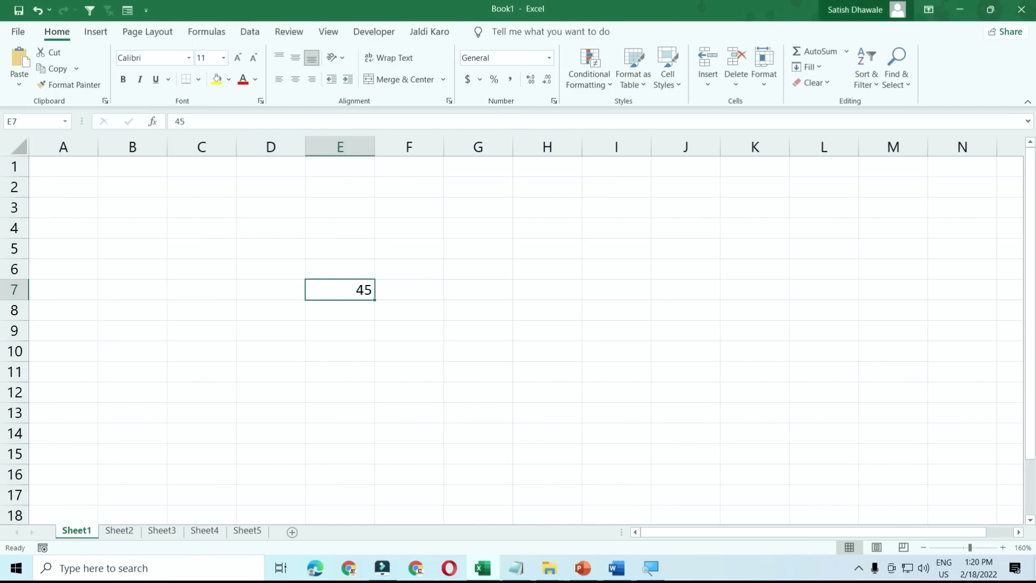
pyautogui.click(963, 9)
# - Minimise Word and step keyboard focus back and forth across the running taskbar apps
pyautogui.click(964, 10)
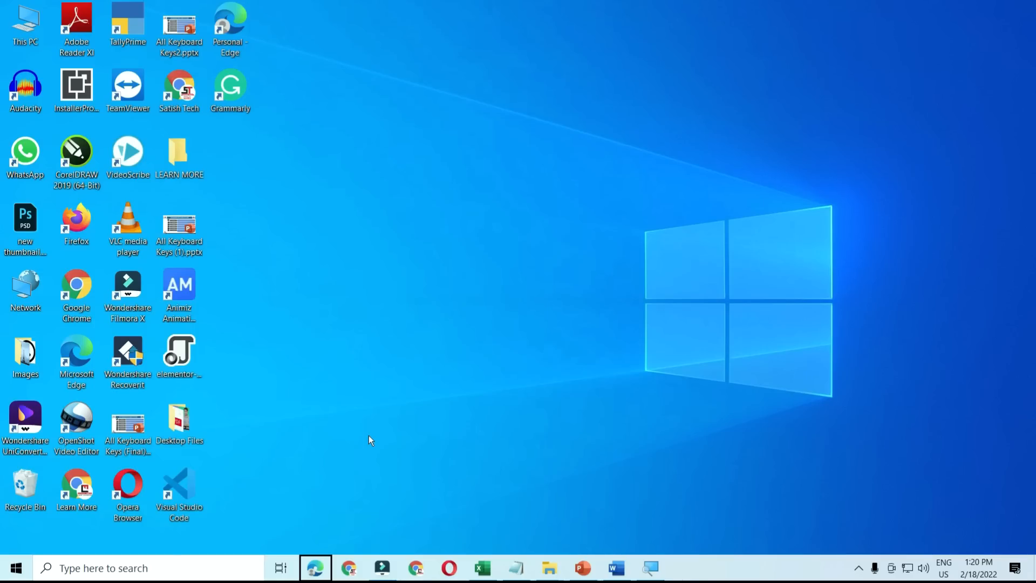
pyautogui.press('Right')
pyautogui.press('Left')
pyautogui.press('Right')
pyautogui.press('Right')
pyautogui.press('Right')
pyautogui.press('Right')
pyautogui.press('Right')
pyautogui.press('Left')
pyautogui.press('Left')
pyautogui.press('Left')
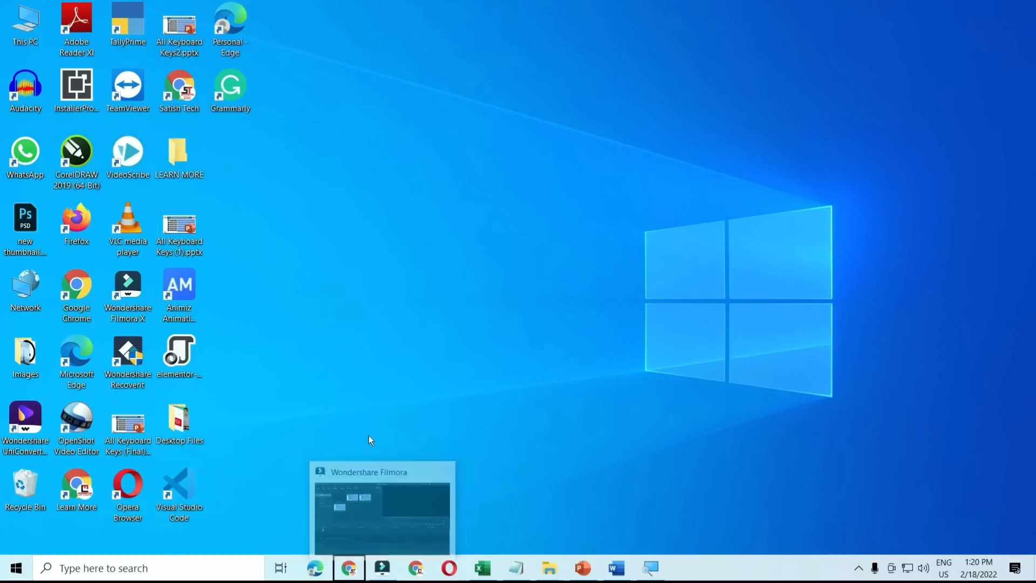
pyautogui.press('Left')
pyautogui.press('Left')
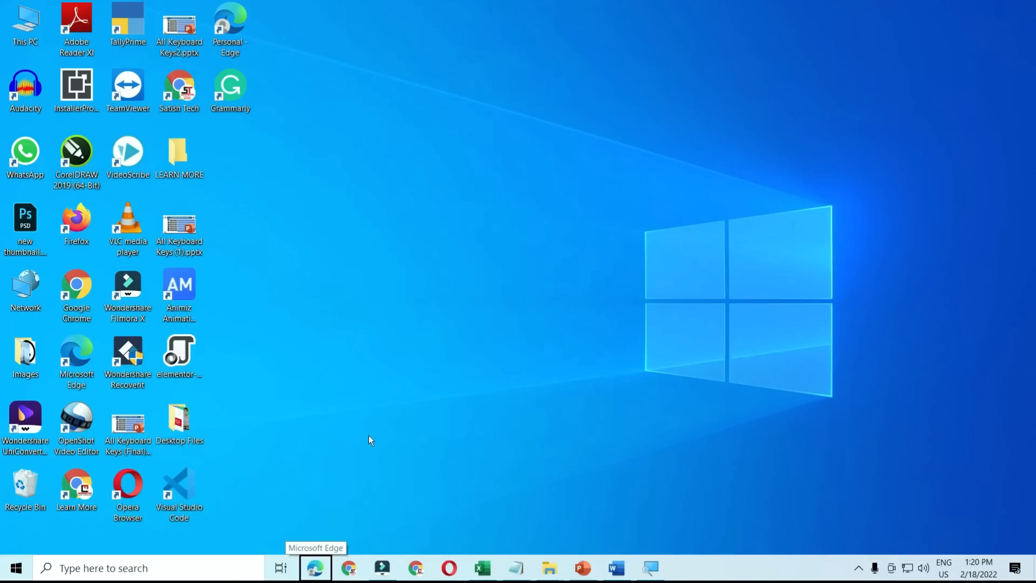
# - Move focus into the notification area, step through the tray icons, then clear focus from the tray
pyautogui.press('Tab')
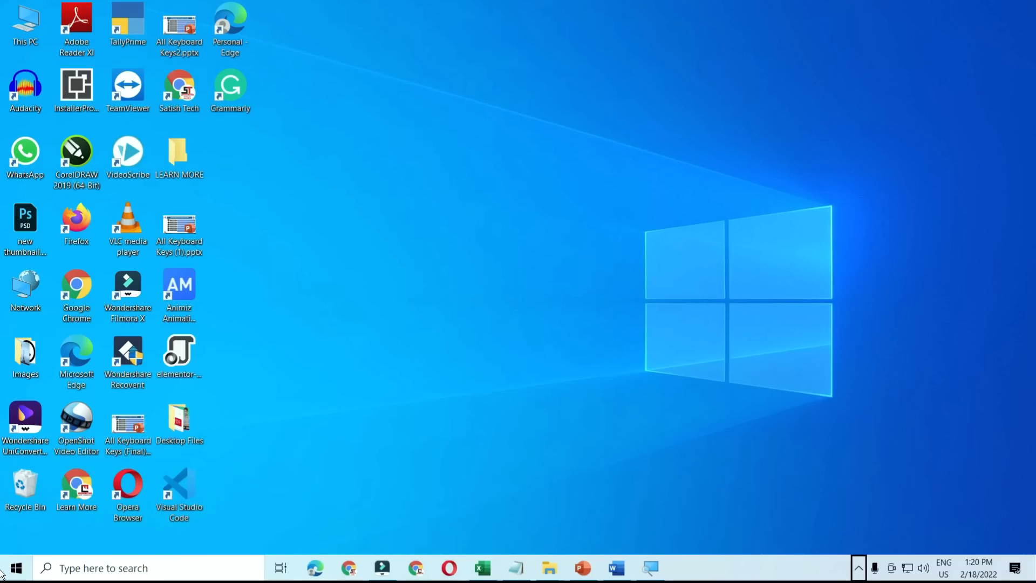
pyautogui.press('Right')
pyautogui.press('Right')
pyautogui.press('Right')
pyautogui.press('Right')
pyautogui.press('Right')
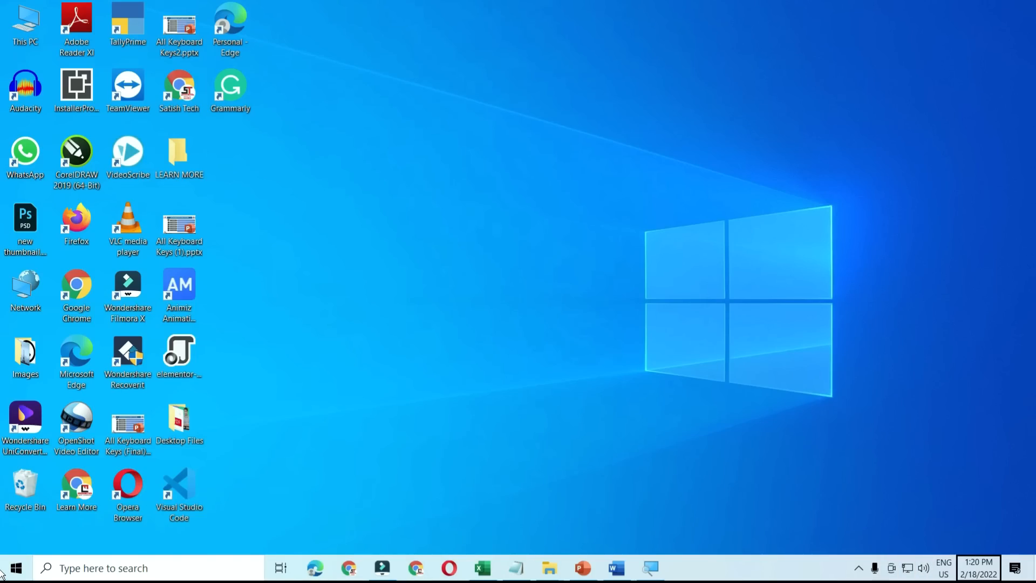
pyautogui.press('Left')
pyautogui.press('Left')
pyautogui.press('Left')
pyautogui.press('Left')
pyautogui.press('Left')
pyautogui.press('Right')
pyautogui.press('Right')
pyautogui.press('Right')
pyautogui.press('Right')
pyautogui.press('Right')
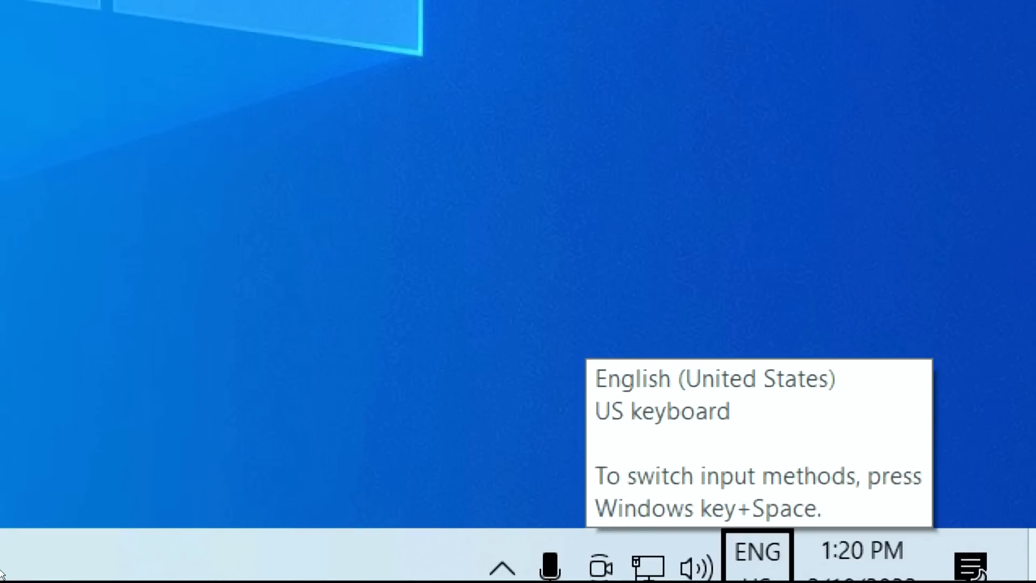
pyautogui.press('Left')
pyautogui.press('Left')
pyautogui.press('Left')
pyautogui.press('Left')
pyautogui.press('Left')
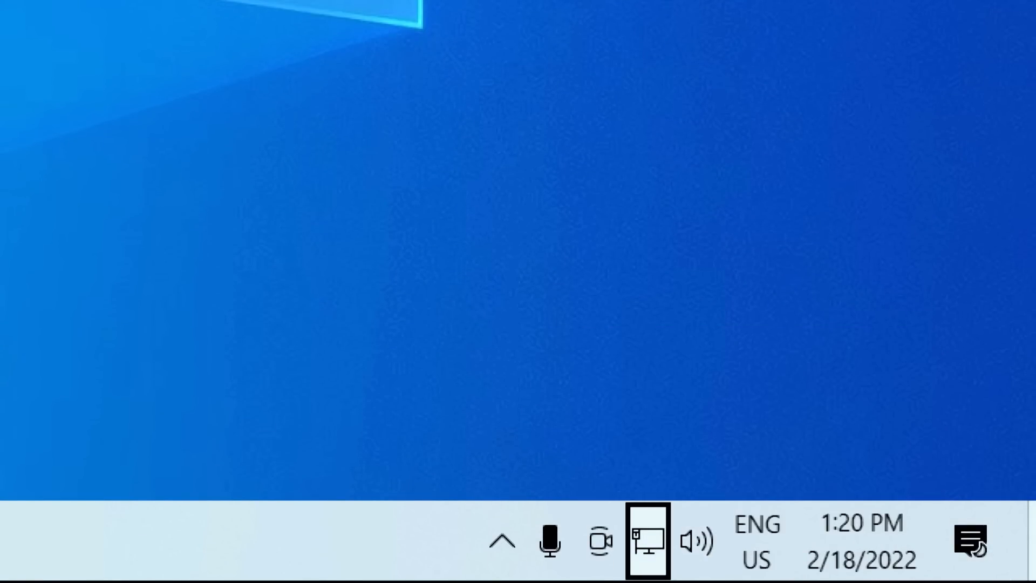
pyautogui.press('Right')
pyautogui.press('Right')
pyautogui.press('Right')
pyautogui.press('Right')
pyautogui.press('Right')
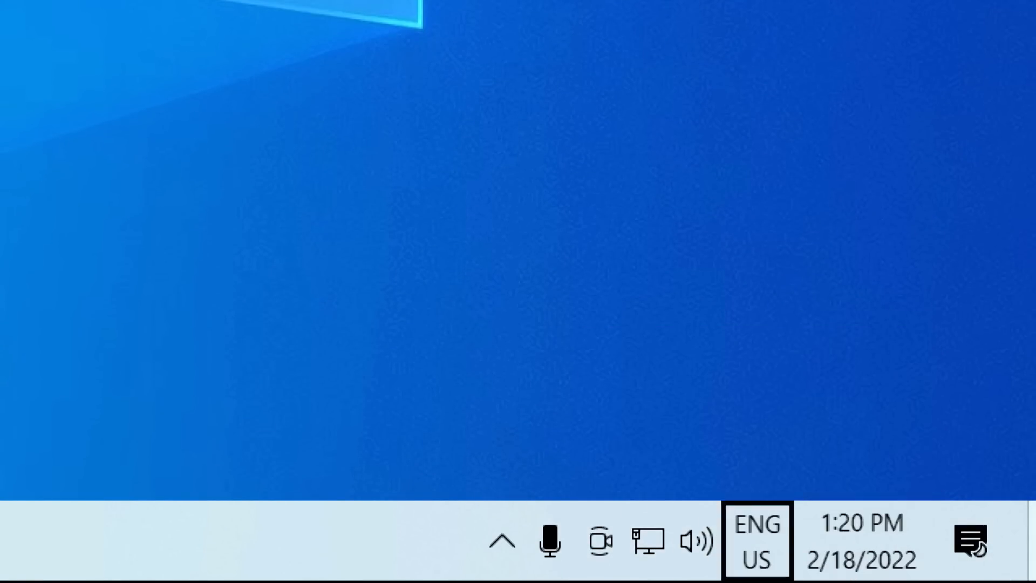
pyautogui.press('Left')
pyautogui.press('Left')
pyautogui.press('Left')
pyautogui.press('Right')
pyautogui.press('Right')
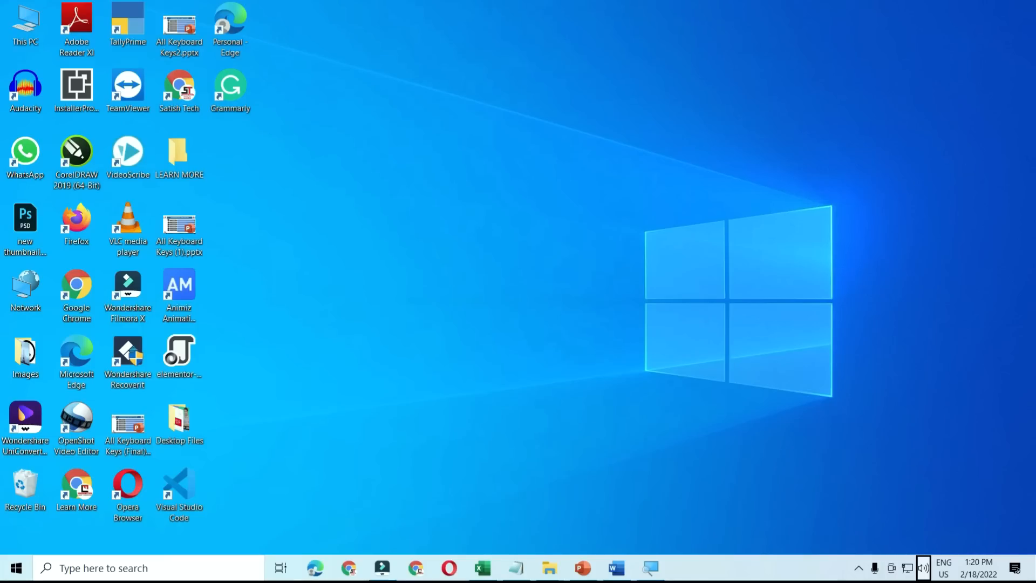
pyautogui.click(613, 251)
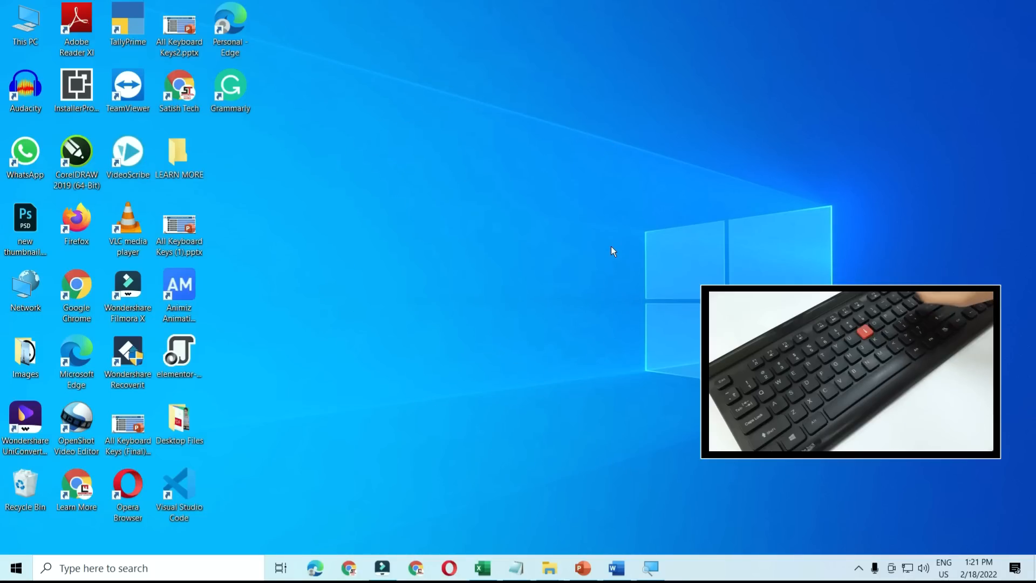
# - Bring Word back and delete all five sample paragraphs
pyautogui.click(611, 570)
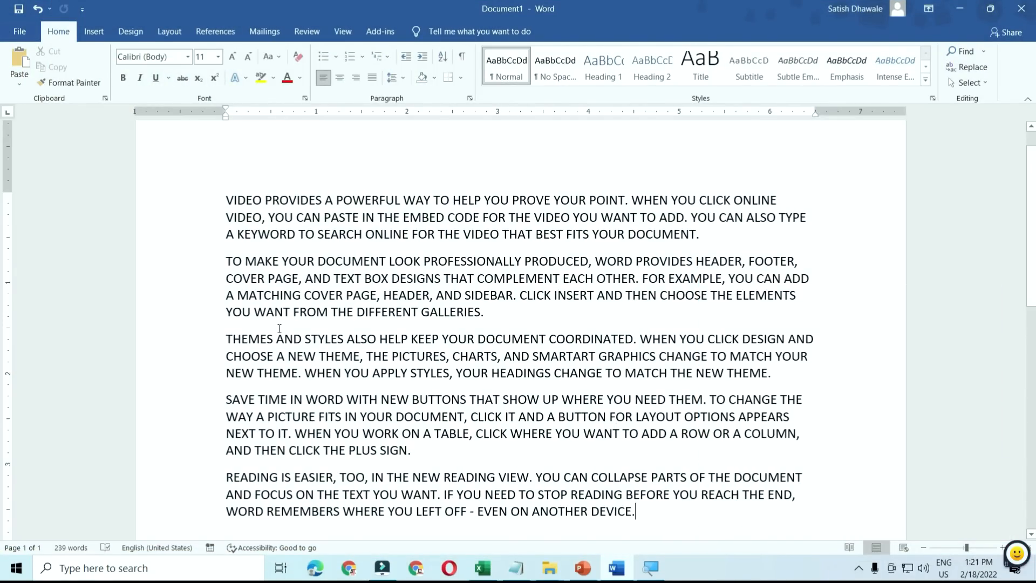
pyautogui.moveTo(655, 521); pyautogui.dragTo(206, 204)
pyautogui.press('Delete')
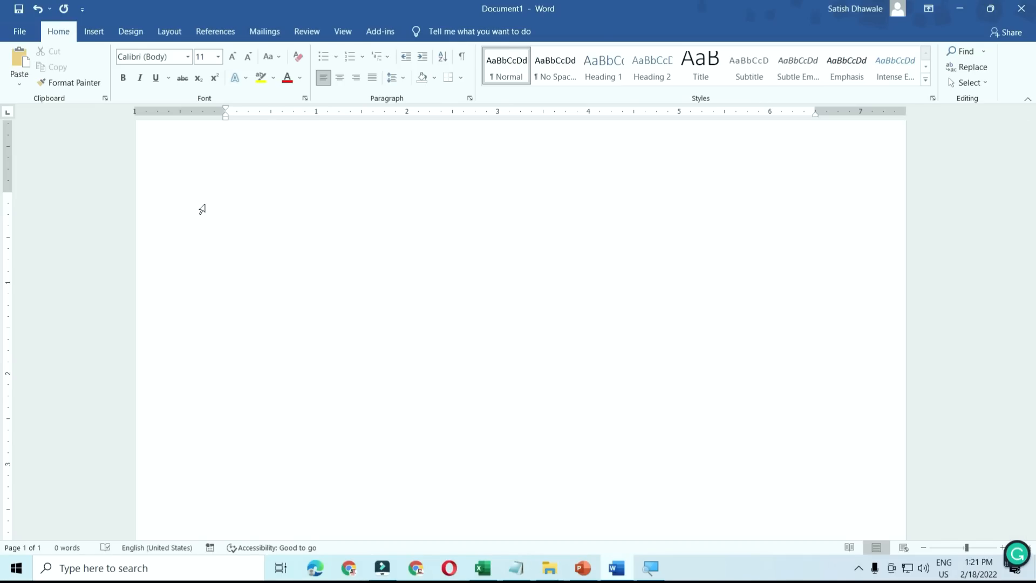
# - Type a person's name as one word on the first line, fixing typos along the way
pyautogui.write('shi')
pyautogui.press('BackSpace')
pyautogui.write('riw')
pyautogui.press('BackSpace')
pyautogui.write('wal')
pyautogui.press('BackSpace')
pyautogui.press('BackSpace')
pyautogui.press('BackSpace')
pyautogui.write('valli')
pyautogui.press('Return')
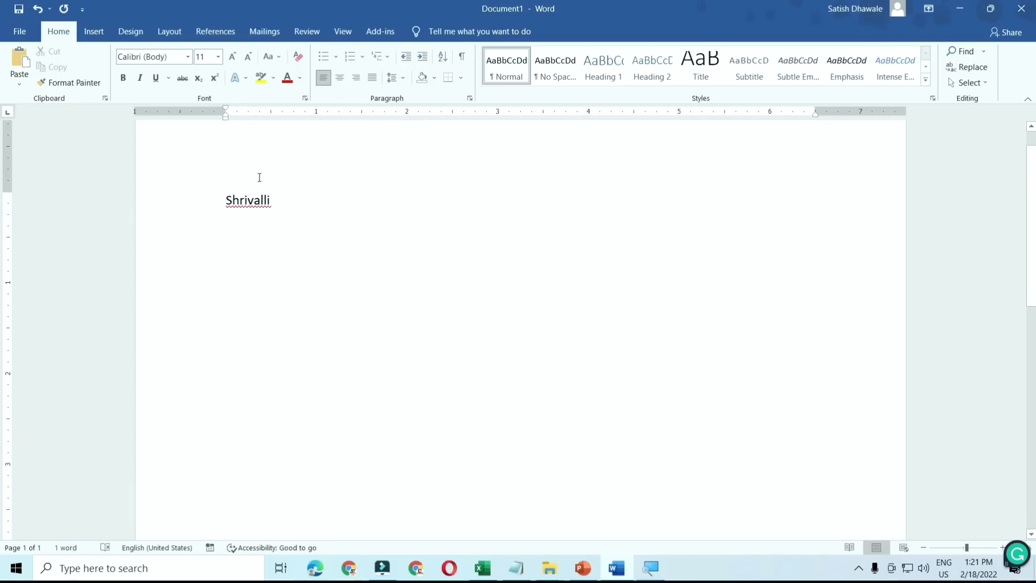
pyautogui.press('BackSpace')
pyautogui.press('Left')
pyautogui.press('Left')
pyautogui.press('Left')
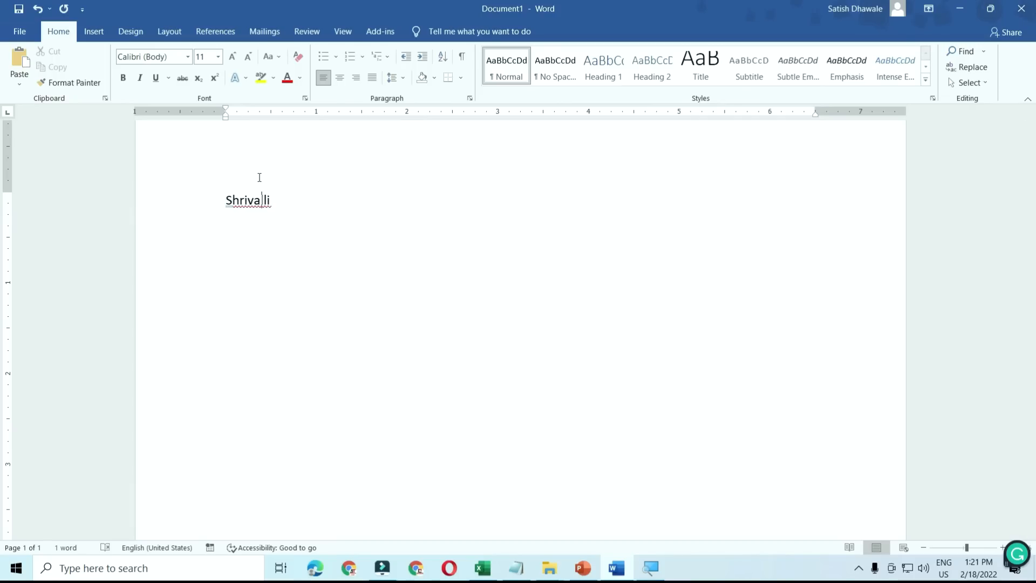
pyautogui.press('Left')
pyautogui.press('Left')
pyautogui.press('Down')
pyautogui.press('Up')
pyautogui.press('BackSpace')
pyautogui.press('Down')
# - Add lines 'computer' and the misspelling 'compter', then run the spelling check from the top with F7
pyautogui.write('computer')
pyautogui.press('Return')
pyautogui.write('computer')
pyautogui.press('BackSpace')
pyautogui.press('BackSpace')
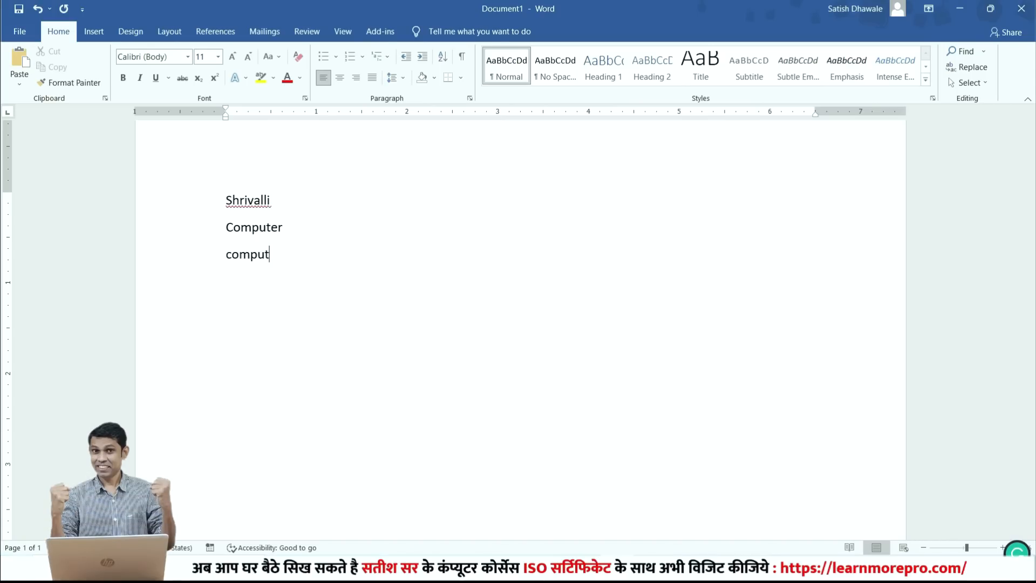
pyautogui.press('BackSpace')
pyautogui.press('BackSpace')
pyautogui.write('ter')
pyautogui.press('Return')
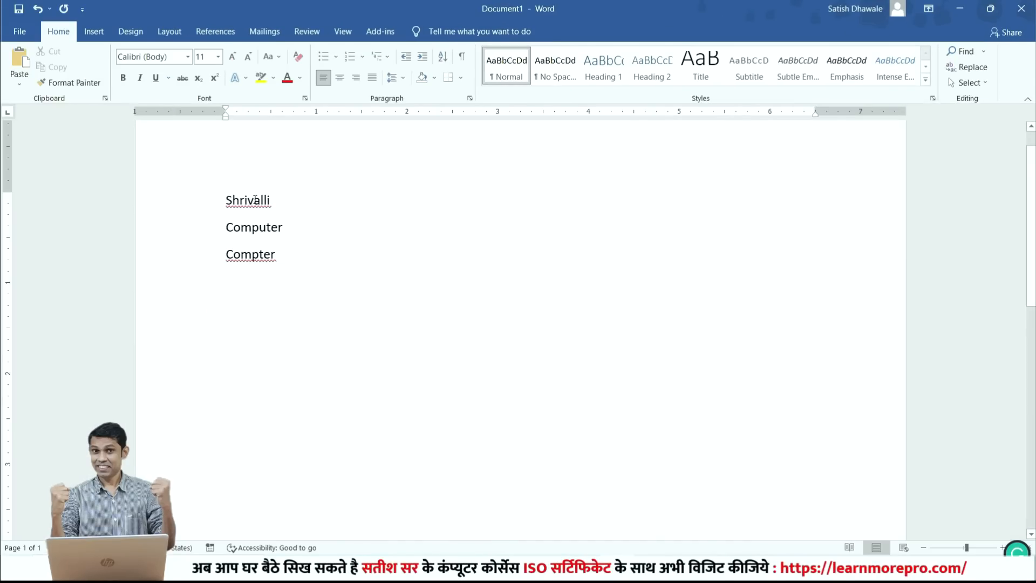
pyautogui.click(227, 201)
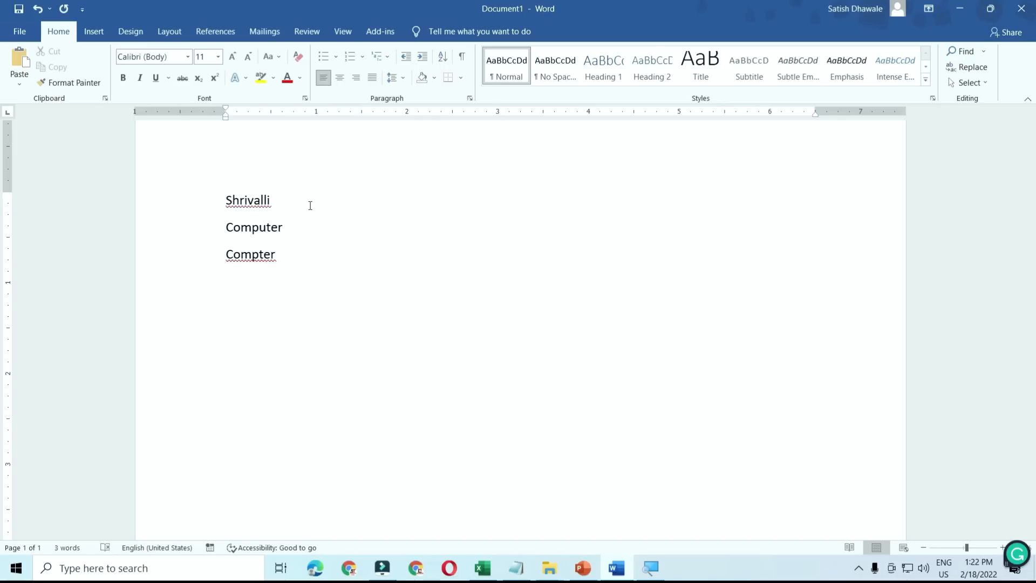
pyautogui.press('F7')
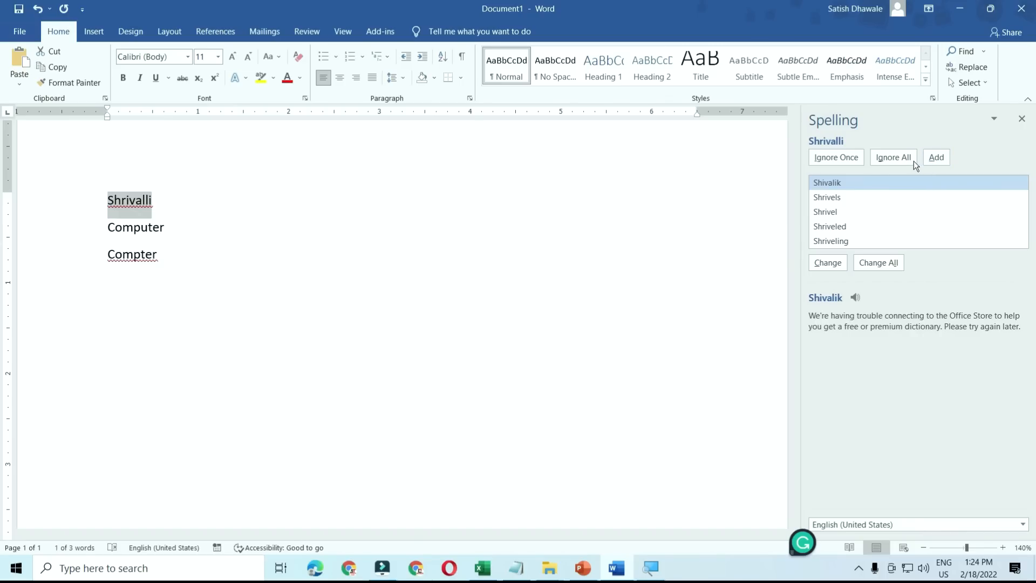
# - Ignore the flagged name once, change Compter to Computer, and dismiss the completion message
pyautogui.click(843, 161)
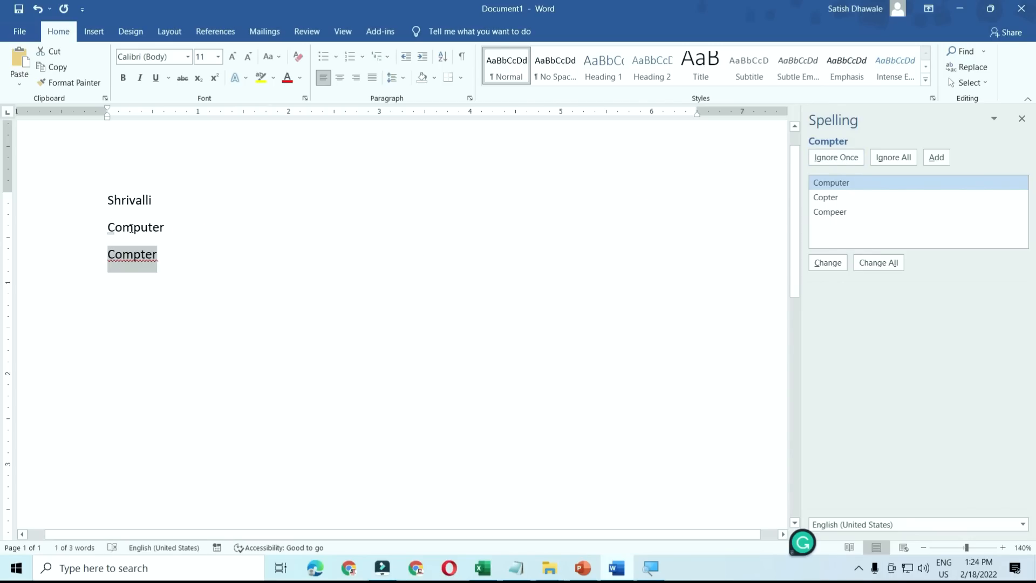
pyautogui.moveTo(115, 236)
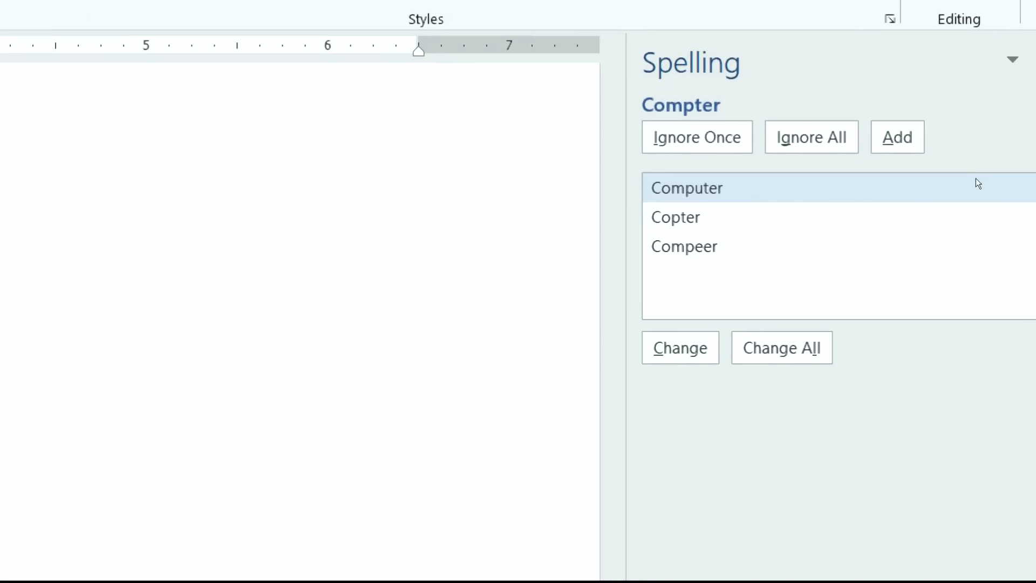
pyautogui.click(883, 188)
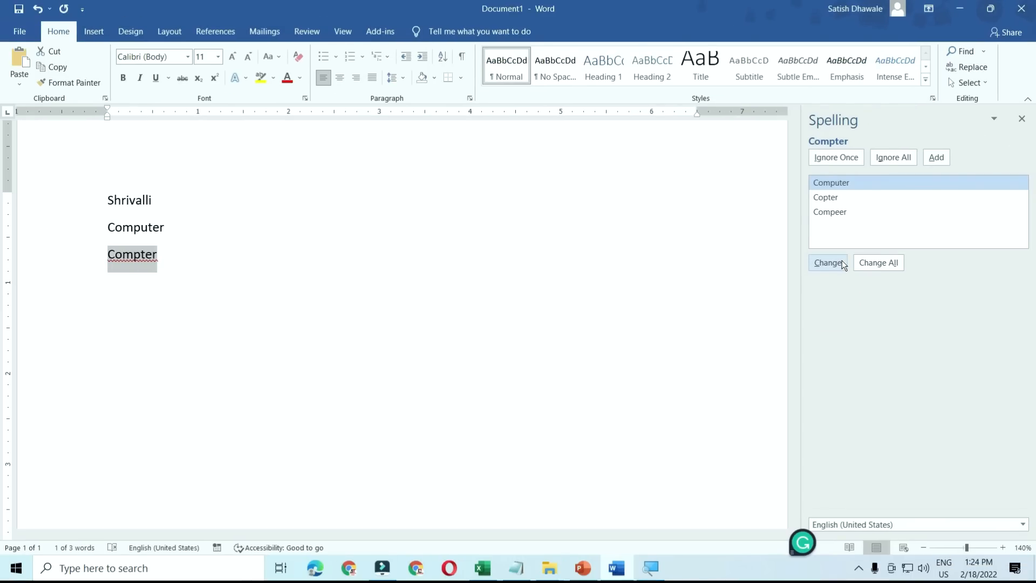
pyautogui.click(841, 263)
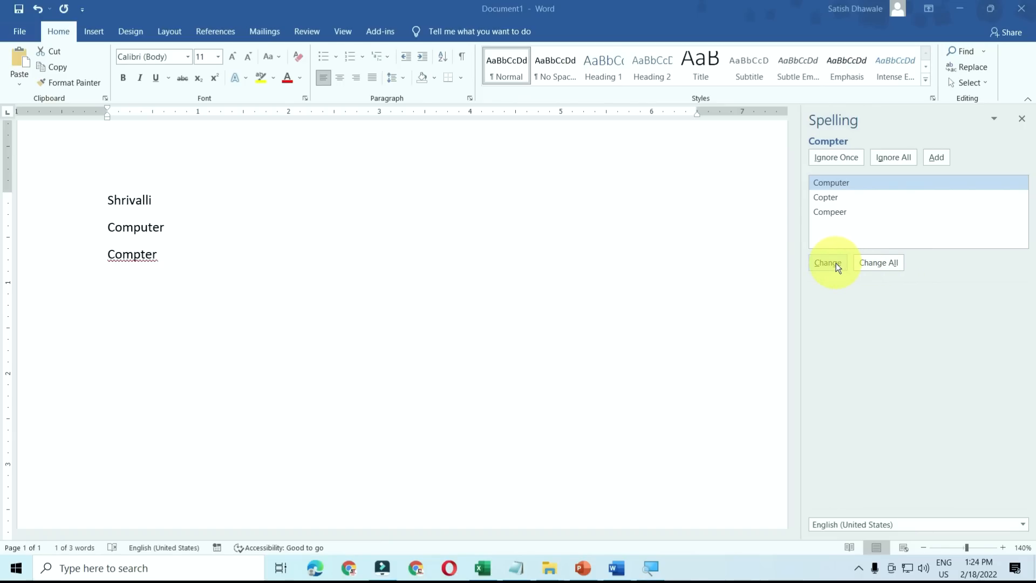
pyautogui.click(840, 187)
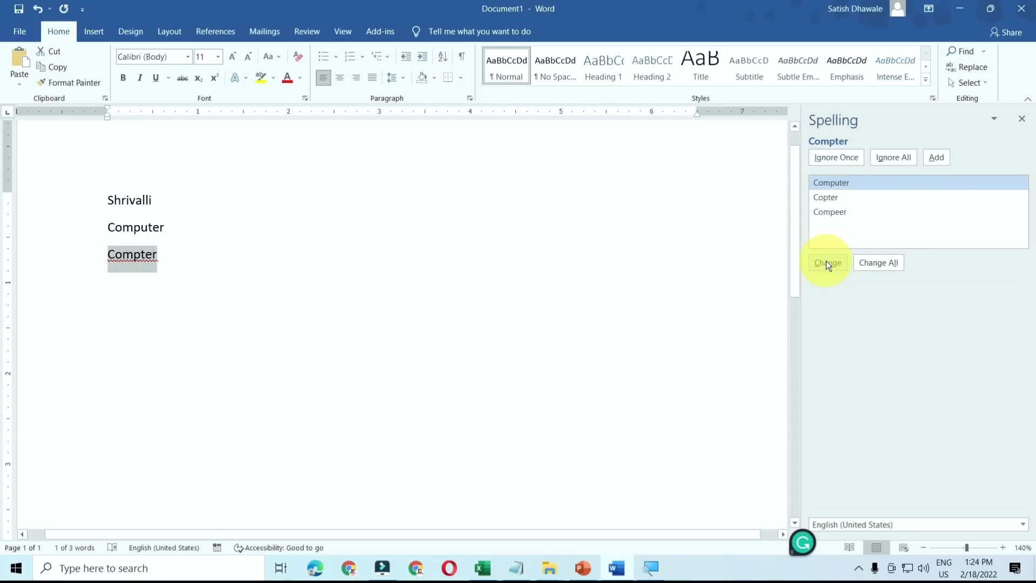
pyautogui.click(827, 261)
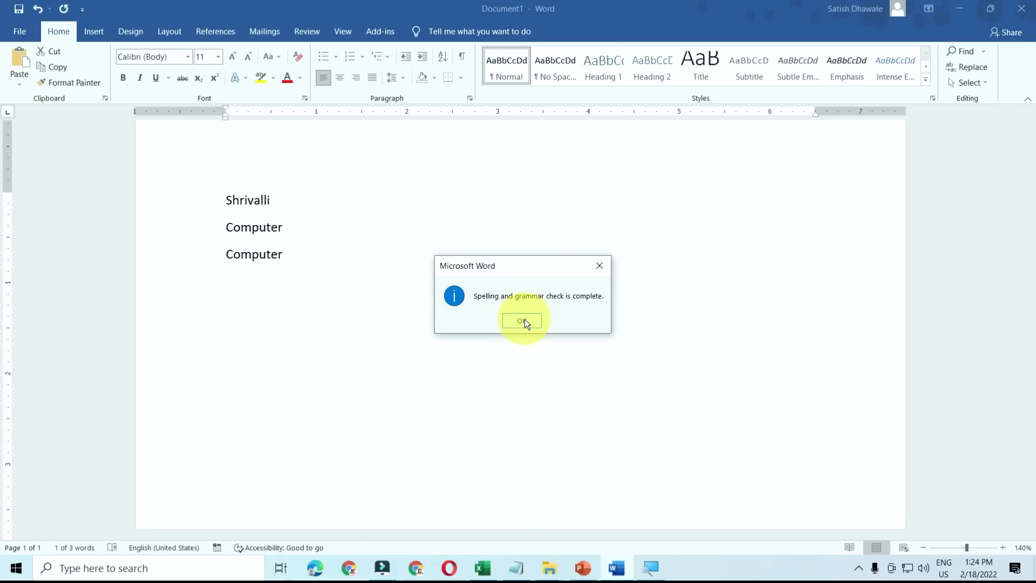
pyautogui.click(522, 320)
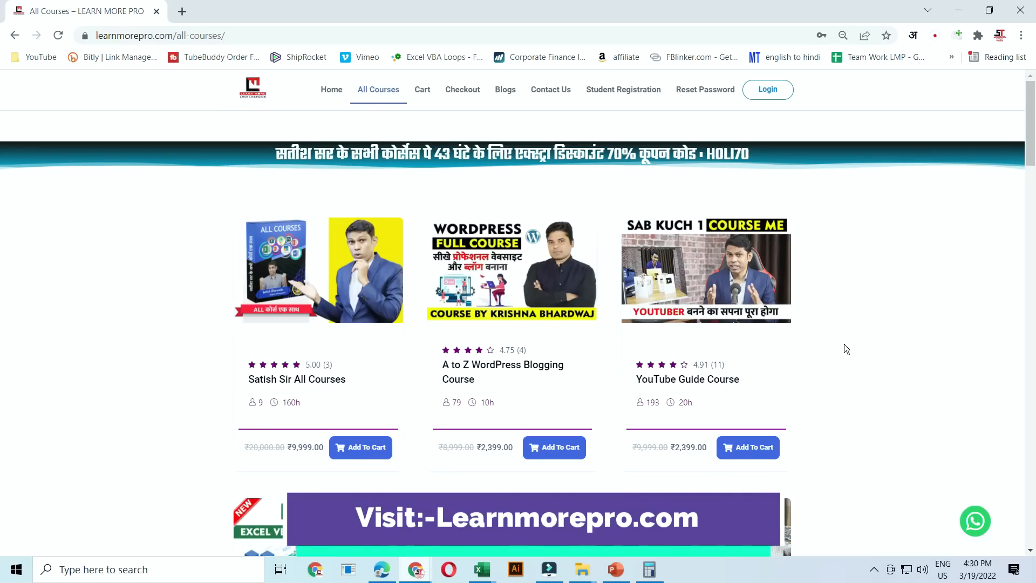
# - Scroll down the learnmorepro.com All Courses page and reload it with F5
pyautogui.scroll(-8, 844, 344)
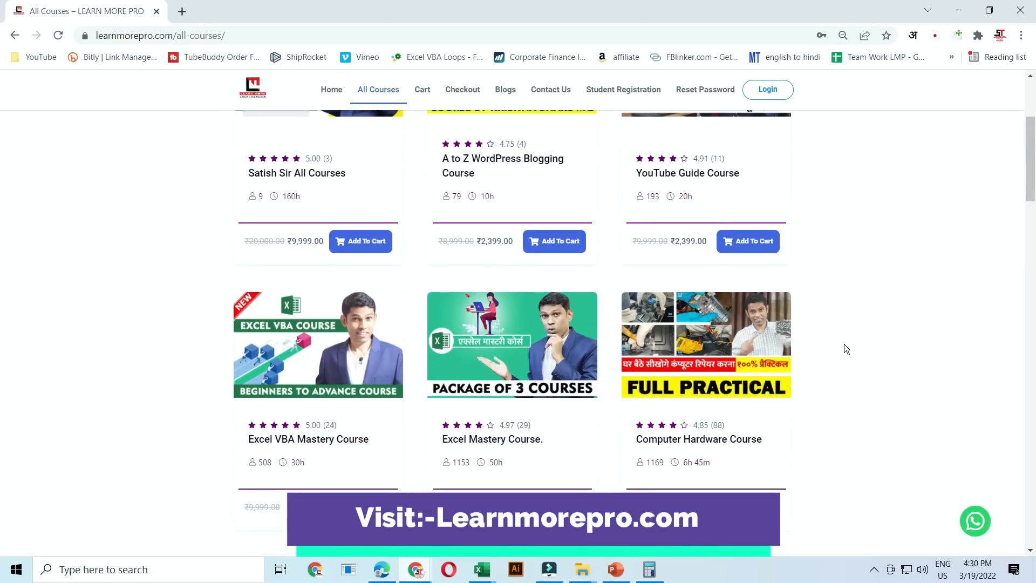
pyautogui.scroll(-8, 845, 346)
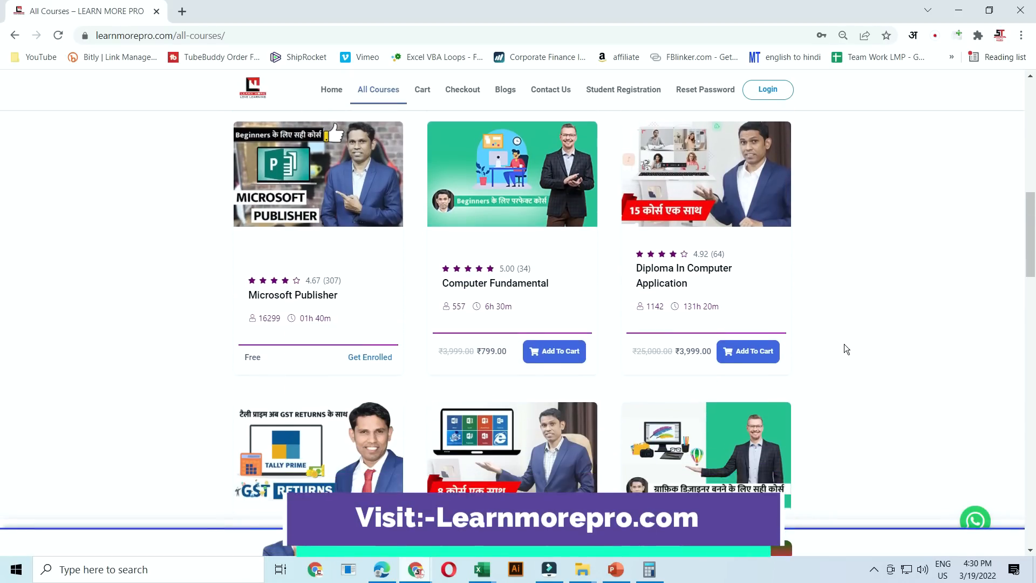
pyautogui.scroll(-6, 844, 344)
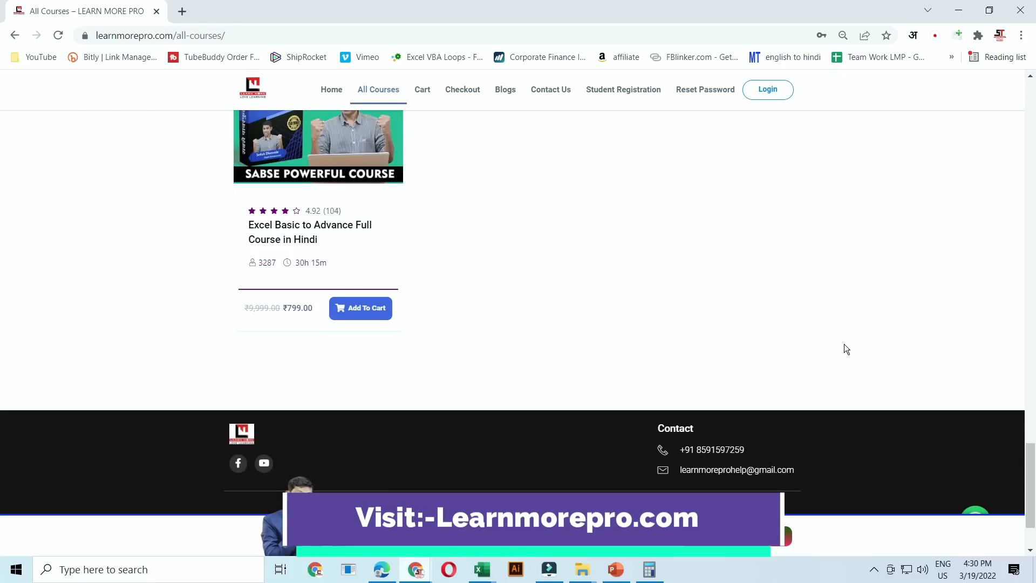
pyautogui.press('F5')
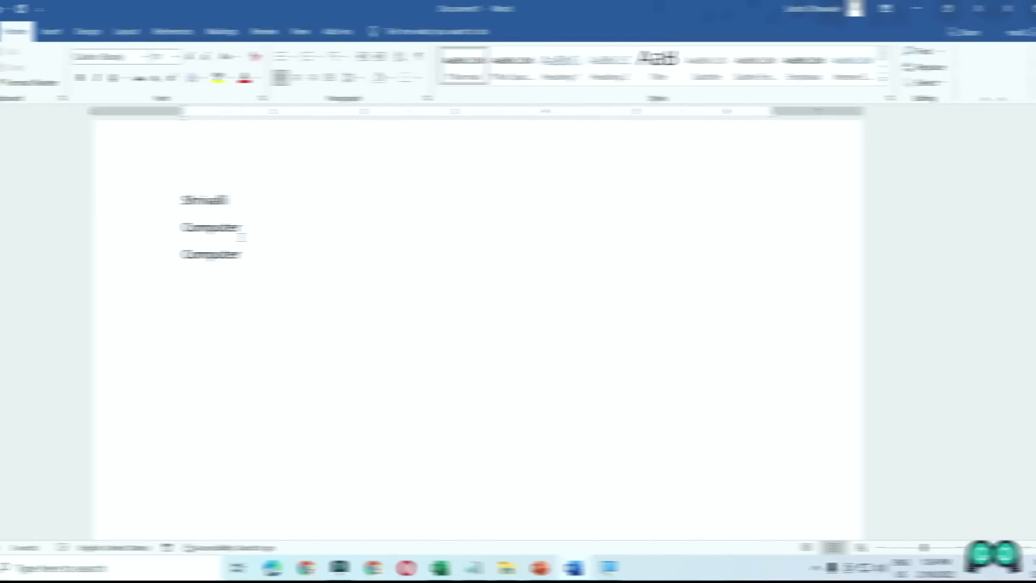
pyautogui.moveTo(287, 227); pyautogui.dragTo(222, 226)
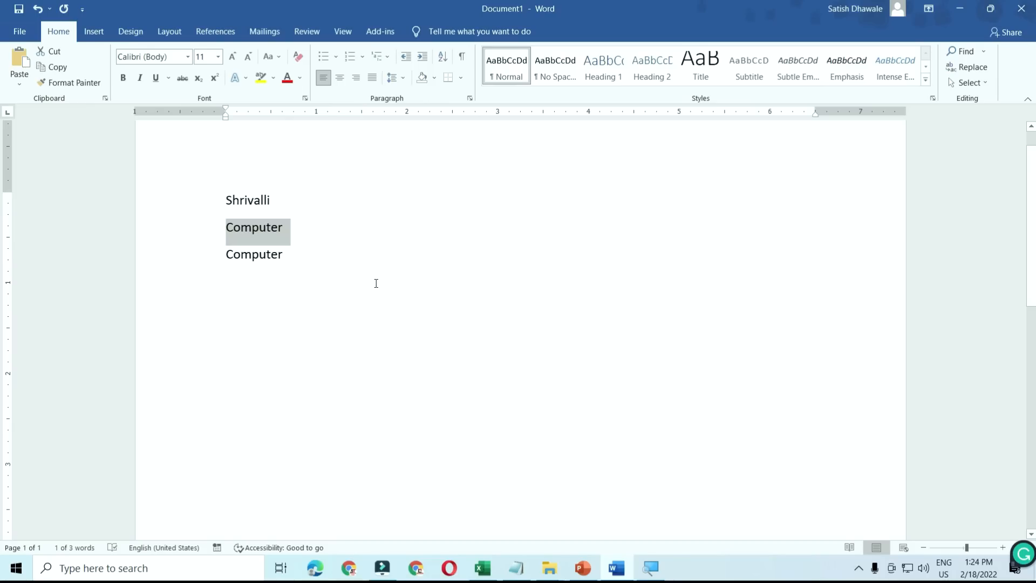
pyautogui.hotkey('shift', 'F7')
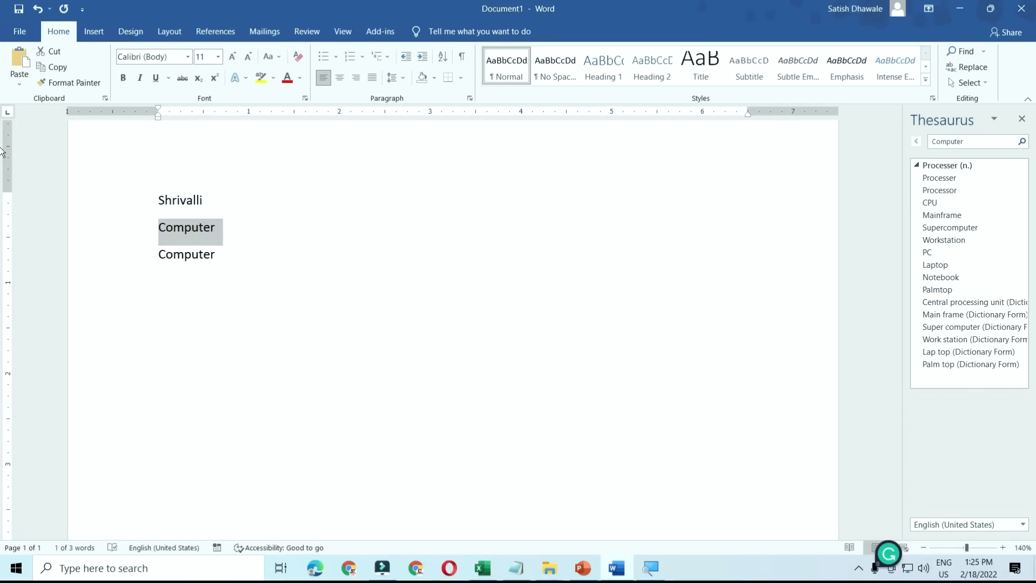
pyautogui.click(1022, 120)
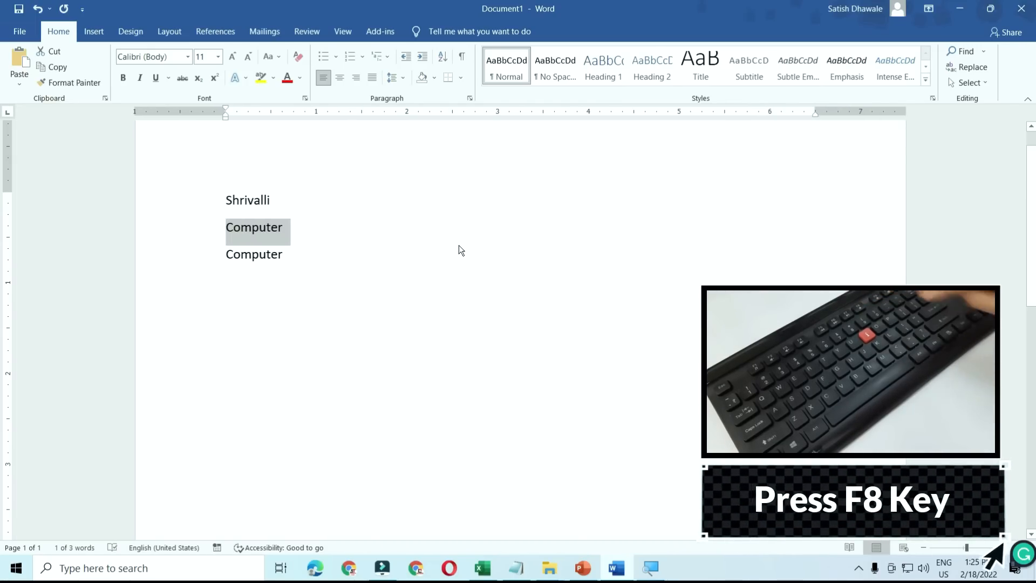
# - Switch to Excel and fill D4:F9 with 45 using Ctrl+D and Ctrl+R, then select E6
pyautogui.click(483, 569)
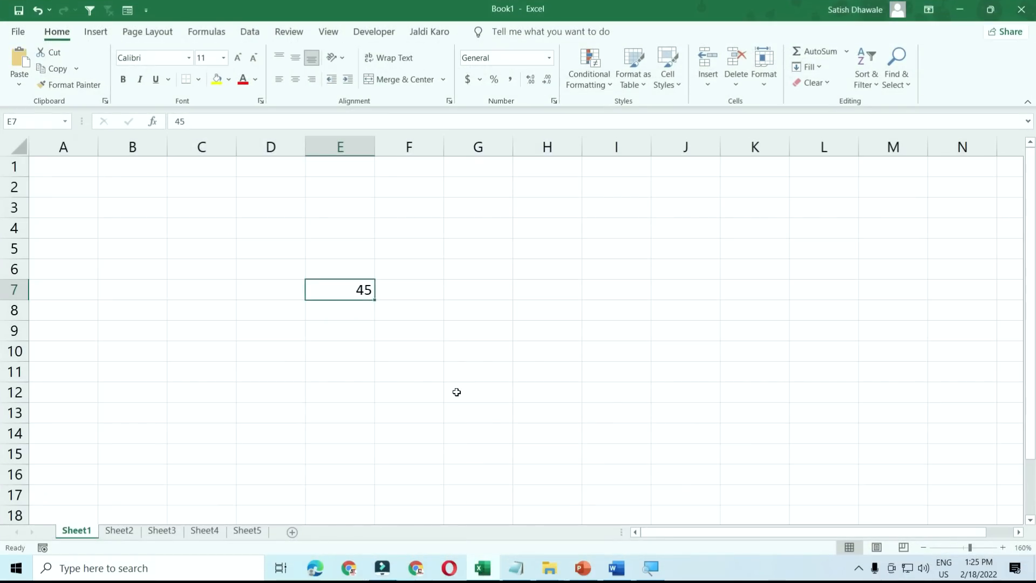
pyautogui.click(456, 391)
pyautogui.click(359, 293)
pyautogui.moveTo(280, 229); pyautogui.dragTo(401, 329)
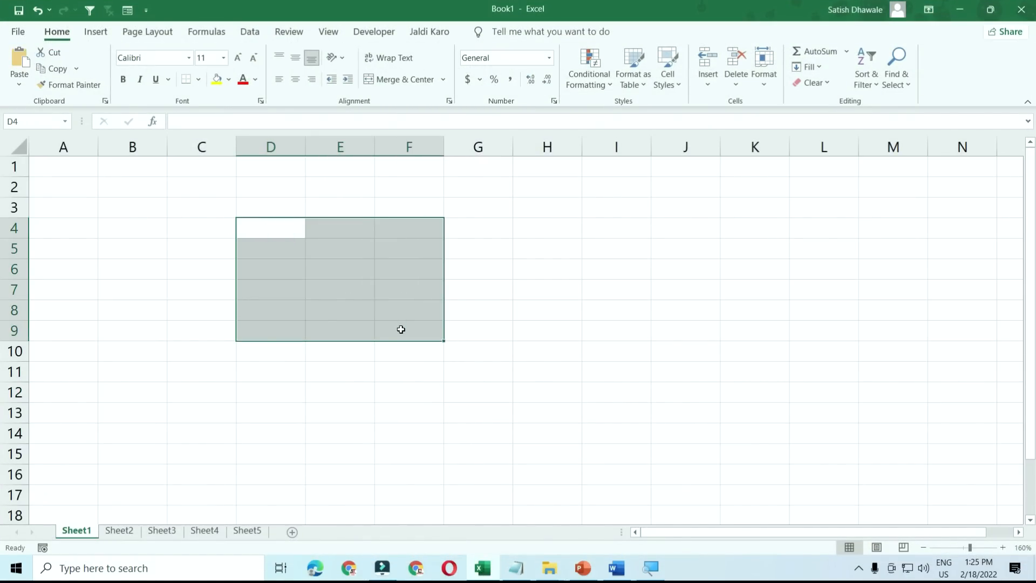
pyautogui.write('45')
pyautogui.press('Return')
pyautogui.hotkey('ctrl', 'd')
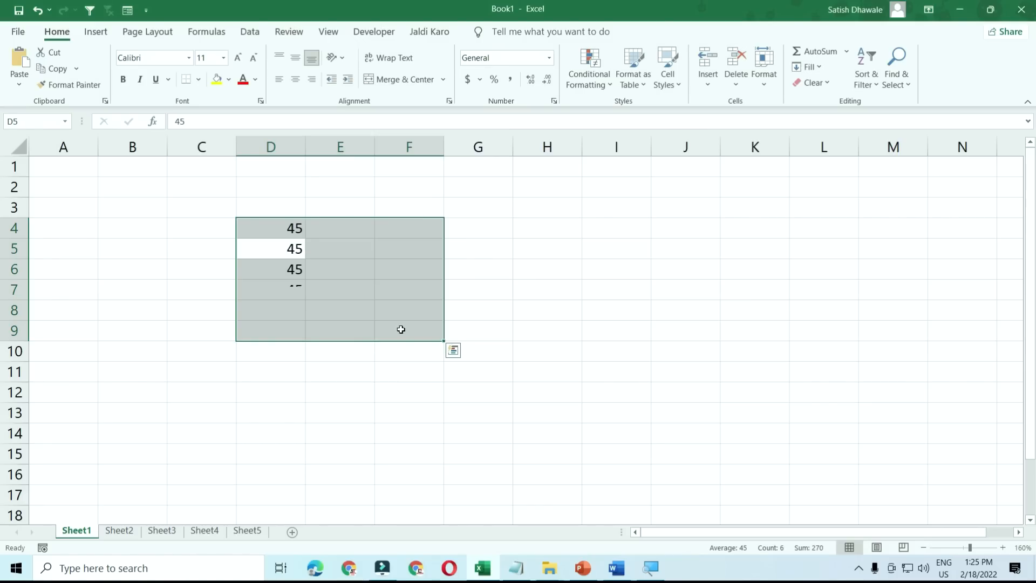
pyautogui.hotkey('ctrl', 'r')
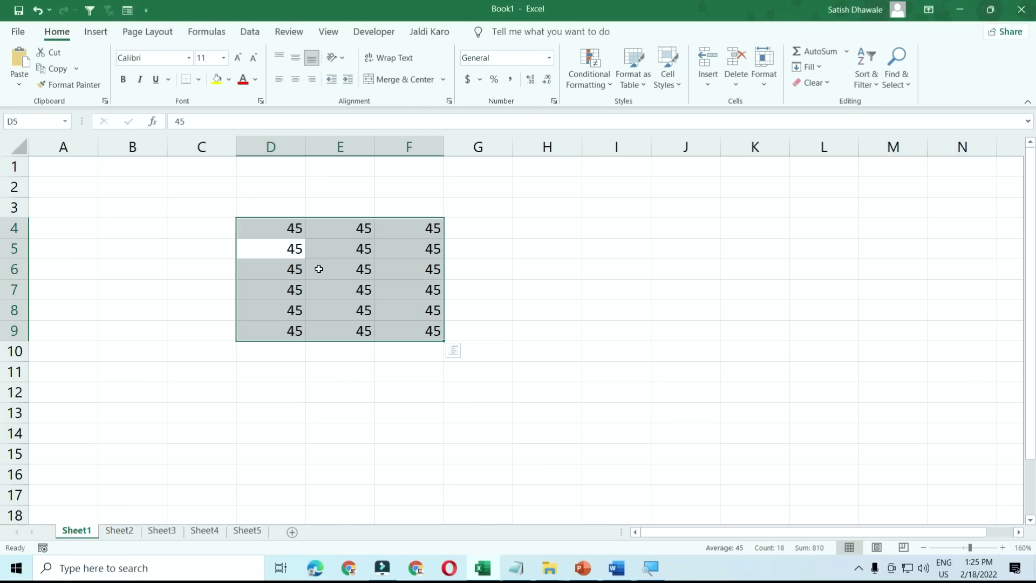
pyautogui.click(319, 269)
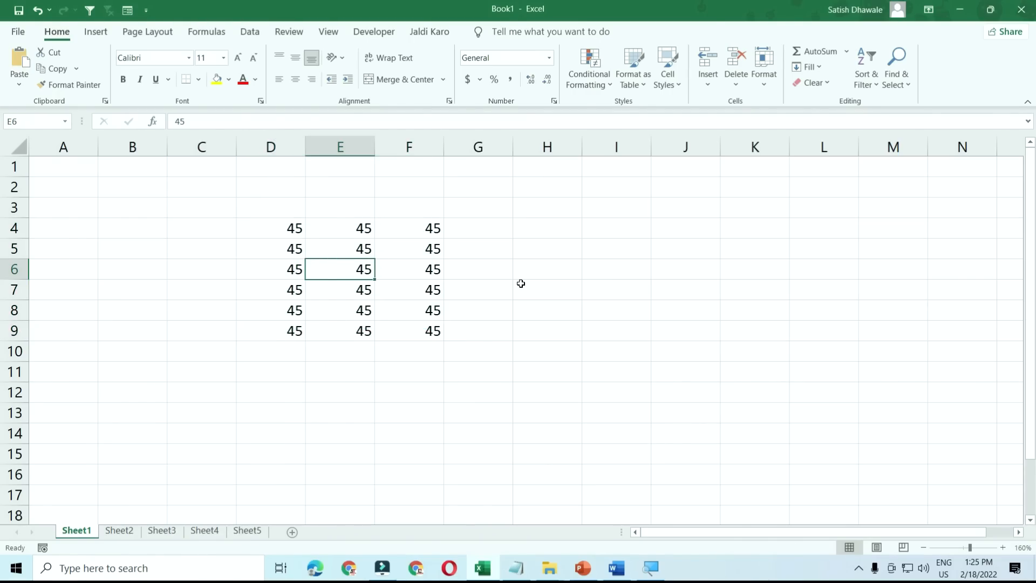
# - Resize the selection from E6 with Shift+arrows, out to F6 and row 8, then back
pyautogui.hotkey('shift', 'Right')
pyautogui.hotkey('shift', 'Right')
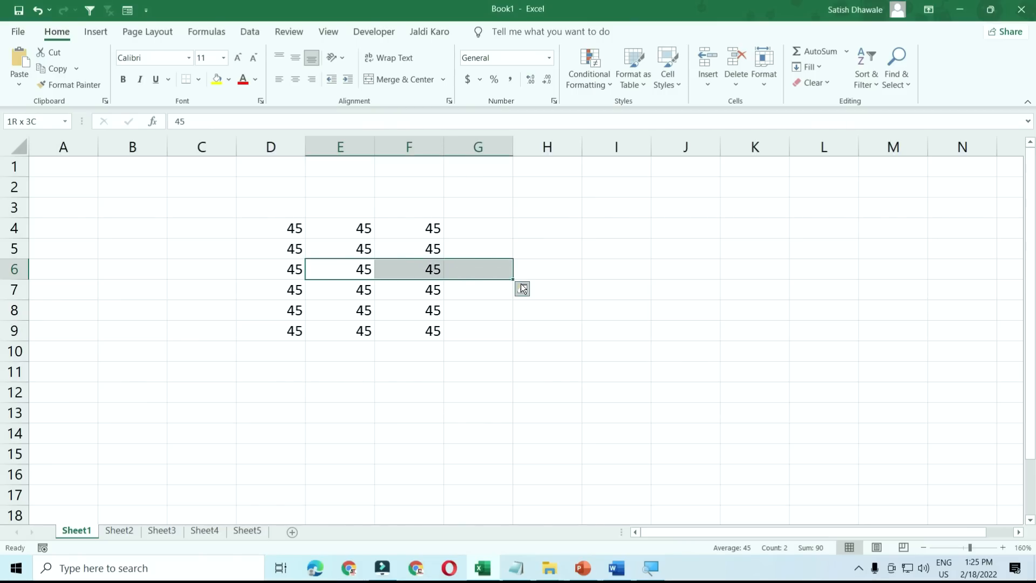
pyautogui.hotkey('shift', 'Left')
pyautogui.hotkey('shift', 'Down')
pyautogui.hotkey('shift', 'Down')
pyautogui.hotkey('shift', 'Up')
pyautogui.hotkey('shift', 'Up')
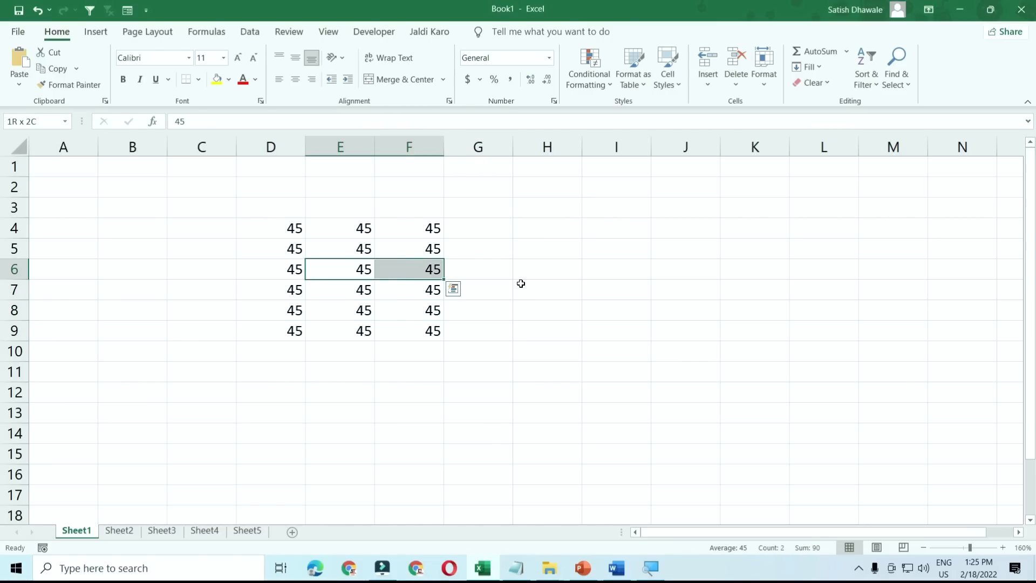
# - Move the active cell around D6, E6, F6 and D7, then turn on Extend Selection with F8
pyautogui.press('Left')
pyautogui.press('Right')
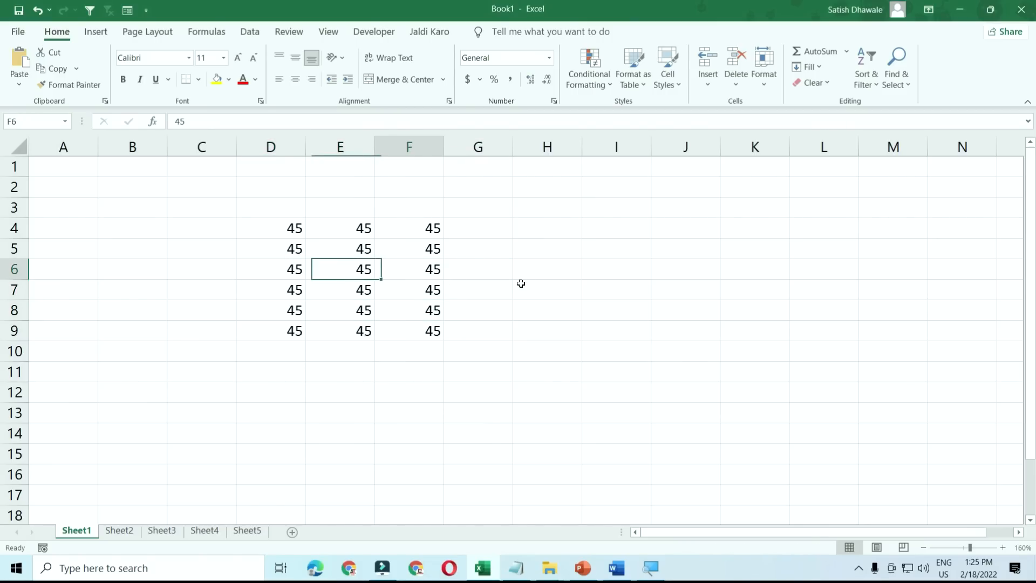
pyautogui.press('Right')
pyautogui.press('Left')
pyautogui.press('Left')
pyautogui.press('Down')
pyautogui.press('Up')
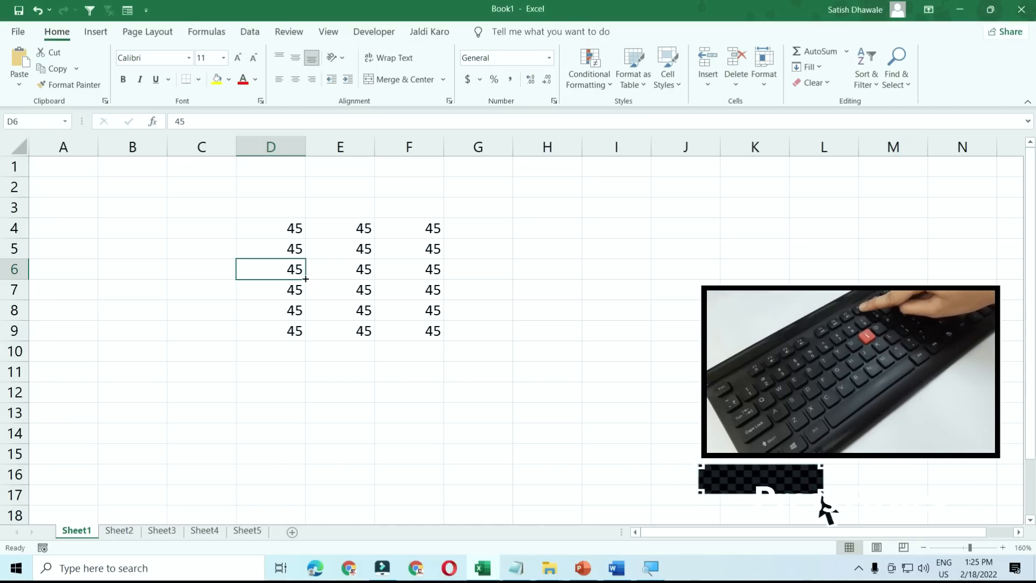
pyautogui.press('F8')
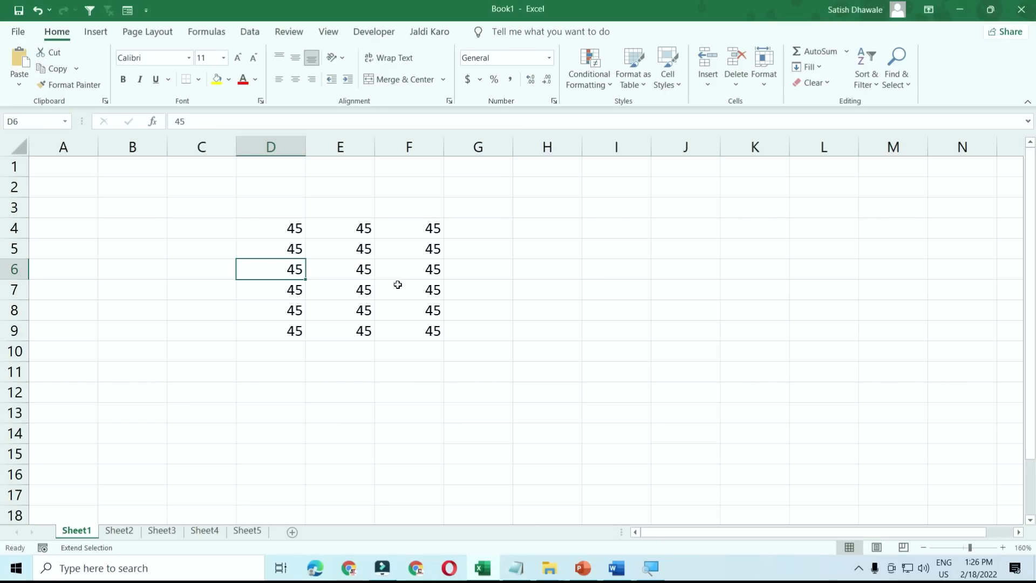
# - Grow and shrink the extended selection from D6 with the arrow keys, spanning D4:F9 and column C
pyautogui.press('Right')
pyautogui.press('Right')
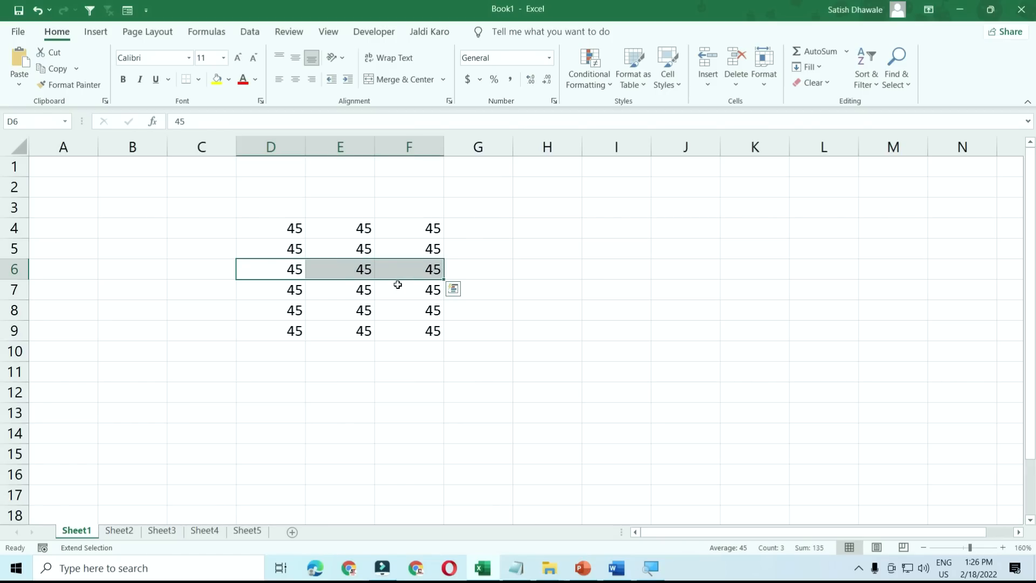
pyautogui.press('Down')
pyautogui.press('Down')
pyautogui.press('Down')
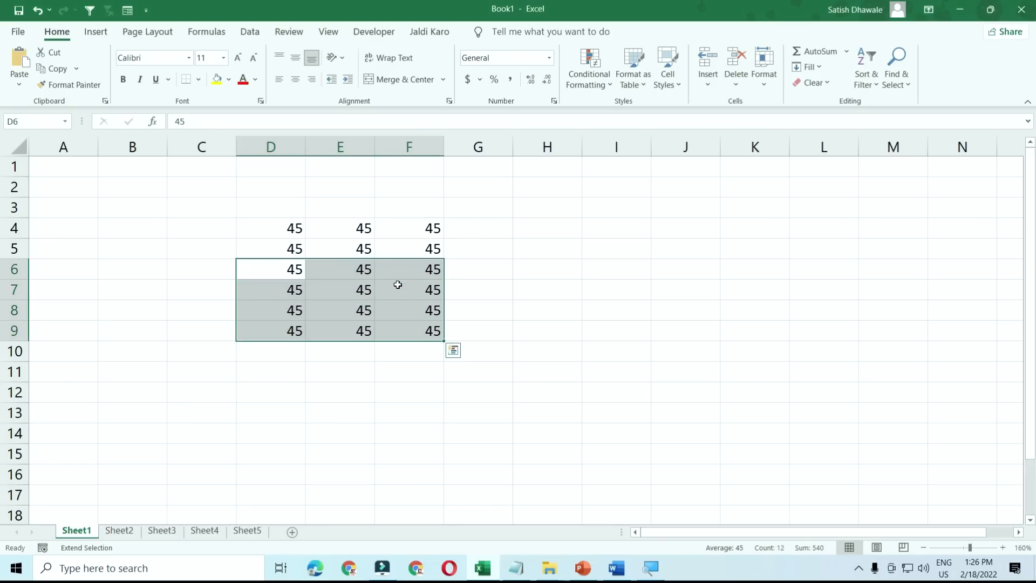
pyautogui.press('Up')
pyautogui.press('Up')
pyautogui.press('Up')
pyautogui.press('Up')
pyautogui.press('Up')
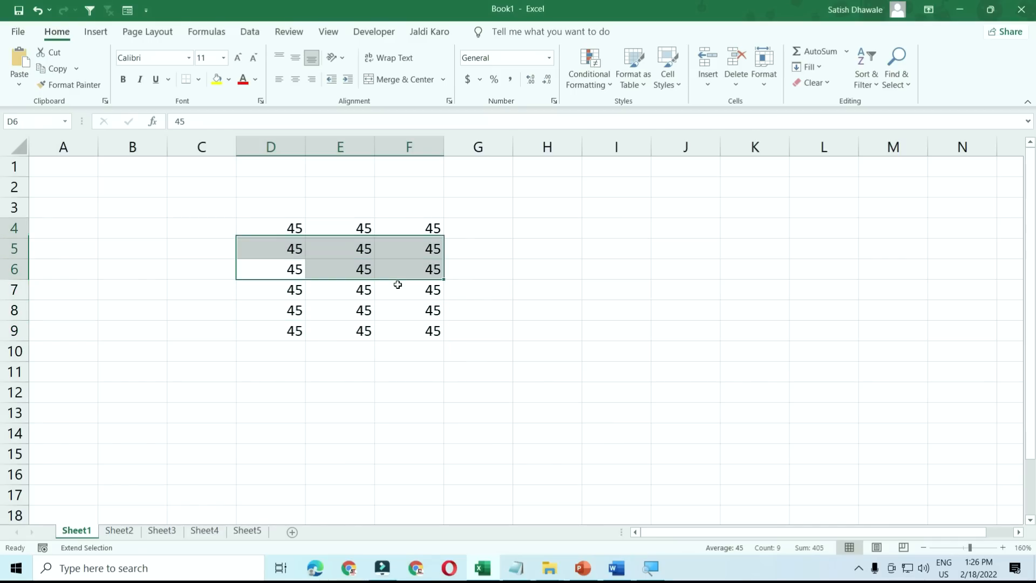
pyautogui.press('Down')
pyautogui.press('Down')
pyautogui.press('Down')
pyautogui.press('Left')
pyautogui.press('Left')
pyautogui.press('Left')
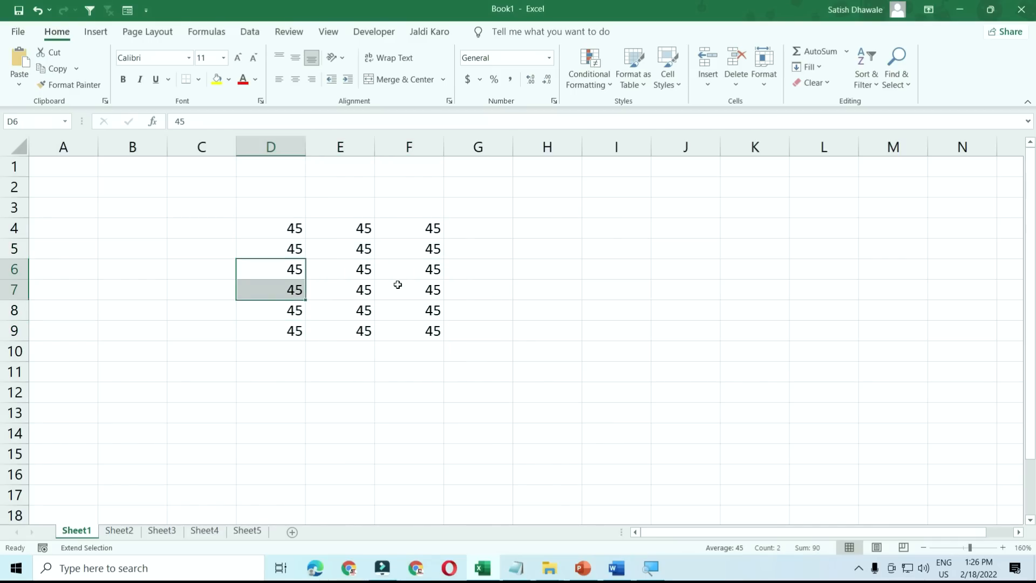
pyautogui.press('Up')
pyautogui.press('Right')
pyautogui.press('Down')
pyautogui.press('Down')
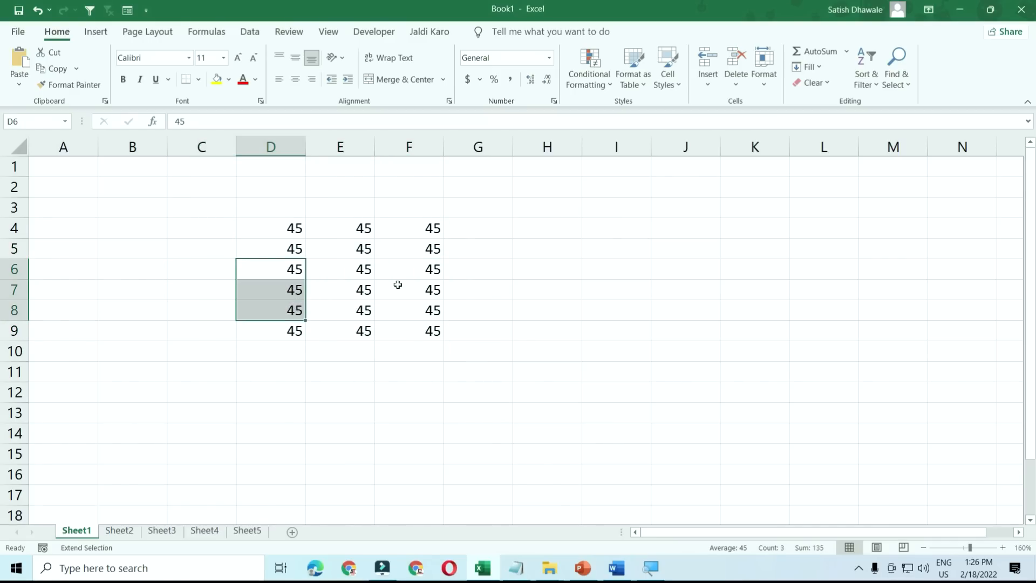
pyautogui.press('Left')
pyautogui.press('Up')
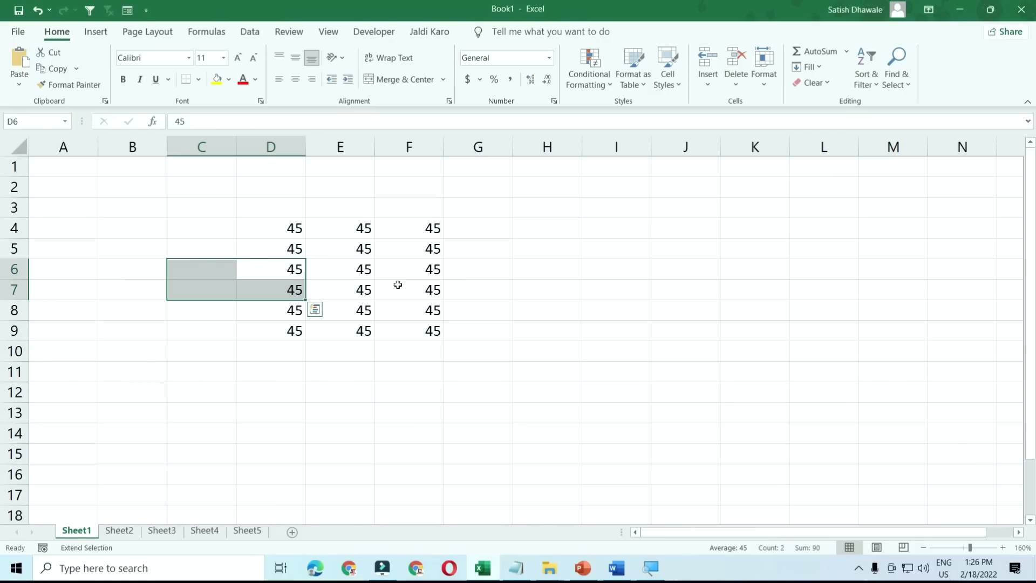
# - Reshape the selection back to D6:F8, then turn Extend Selection off with F8
pyautogui.press('Up')
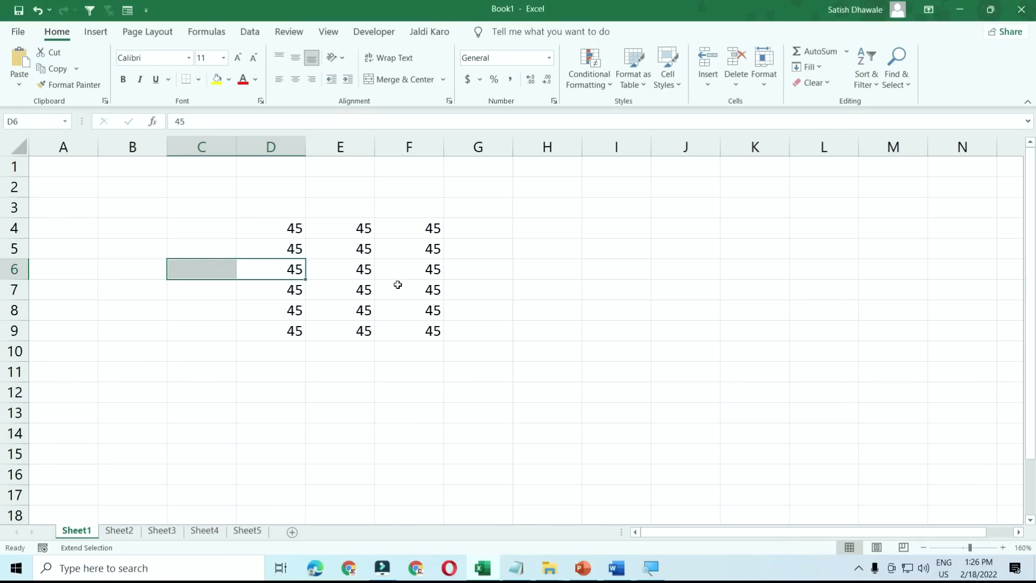
pyautogui.press('Up')
pyautogui.press('Down')
pyautogui.press('Right')
pyautogui.press('Right')
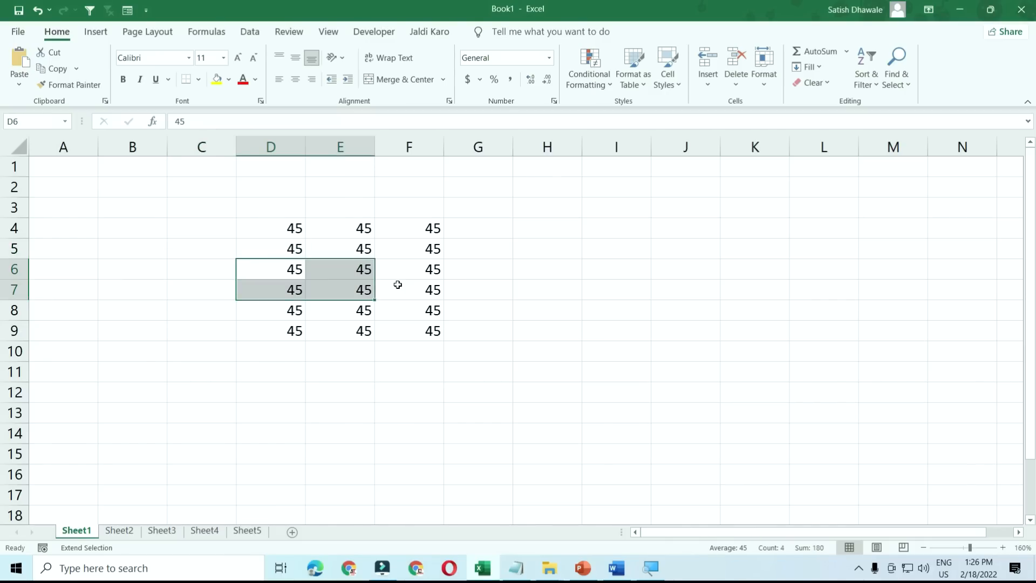
pyautogui.press('Down')
pyautogui.press('Right')
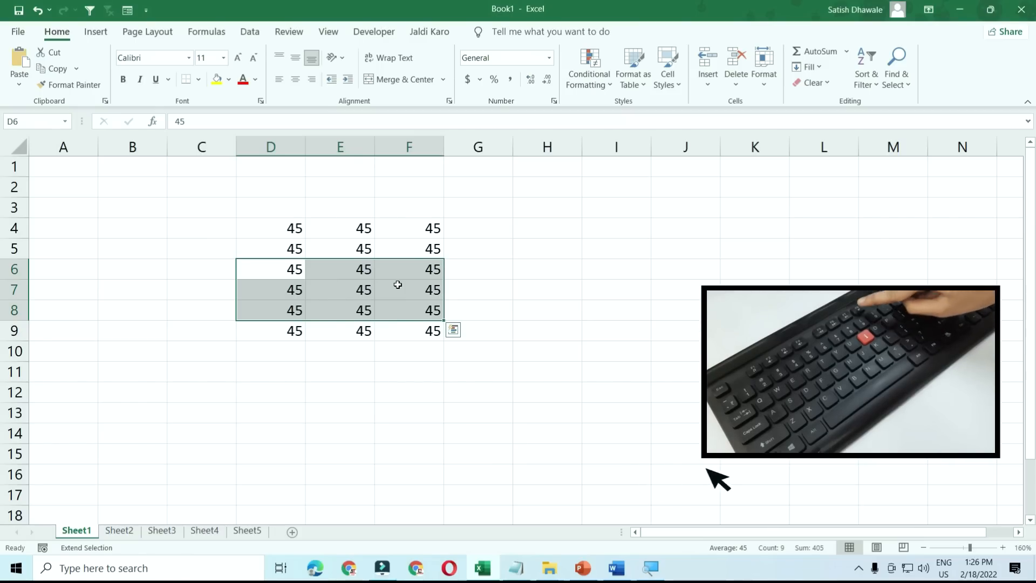
pyautogui.press('F8')
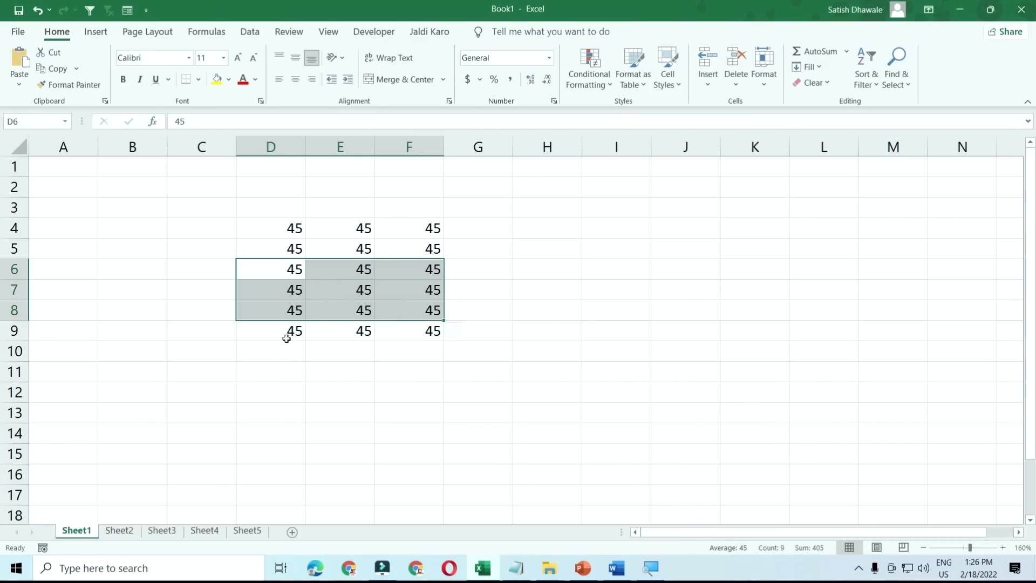
# - Move the single active cell around column D and over to E5
pyautogui.press('Down')
pyautogui.press('Up')
pyautogui.press('Up')
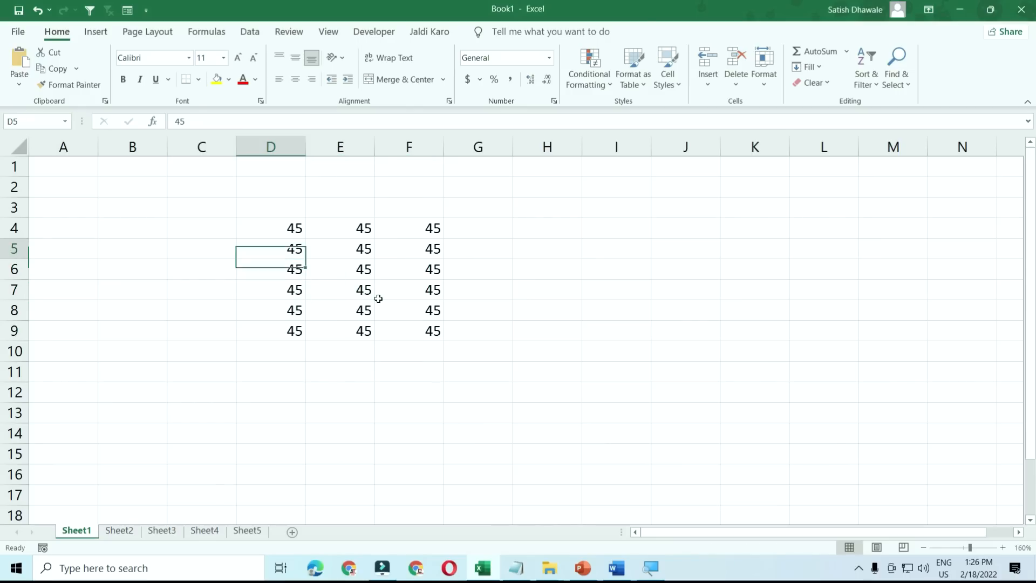
pyautogui.press('Up')
pyautogui.press('Down')
pyautogui.press('Down')
pyautogui.press('Down')
pyautogui.press('Right')
pyautogui.press('Right')
pyautogui.press('Up')
pyautogui.press('Up')
pyautogui.press('Left')
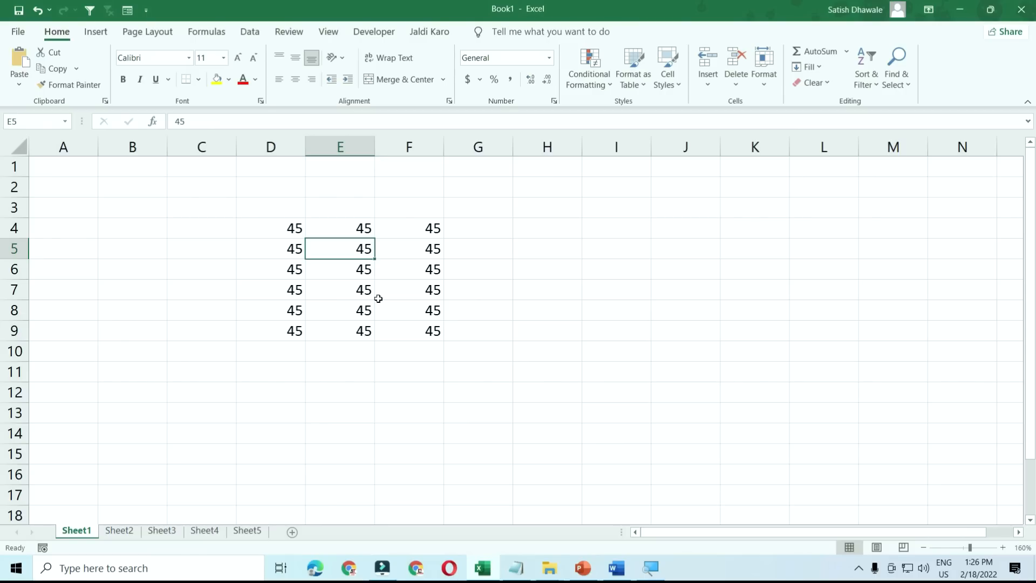
# - Extend the selection from E5 down to E8 with F8, then list macros with Alt+F8
pyautogui.press('F8')
pyautogui.press('Down')
pyautogui.press('Down')
pyautogui.press('Down')
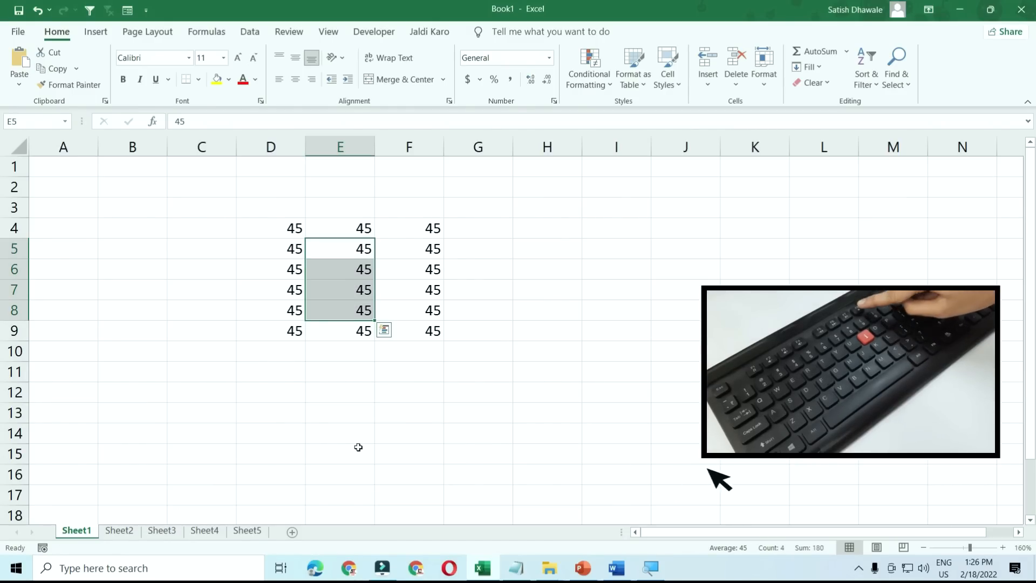
pyautogui.press('Down')
pyautogui.press('Down')
pyautogui.press('Down')
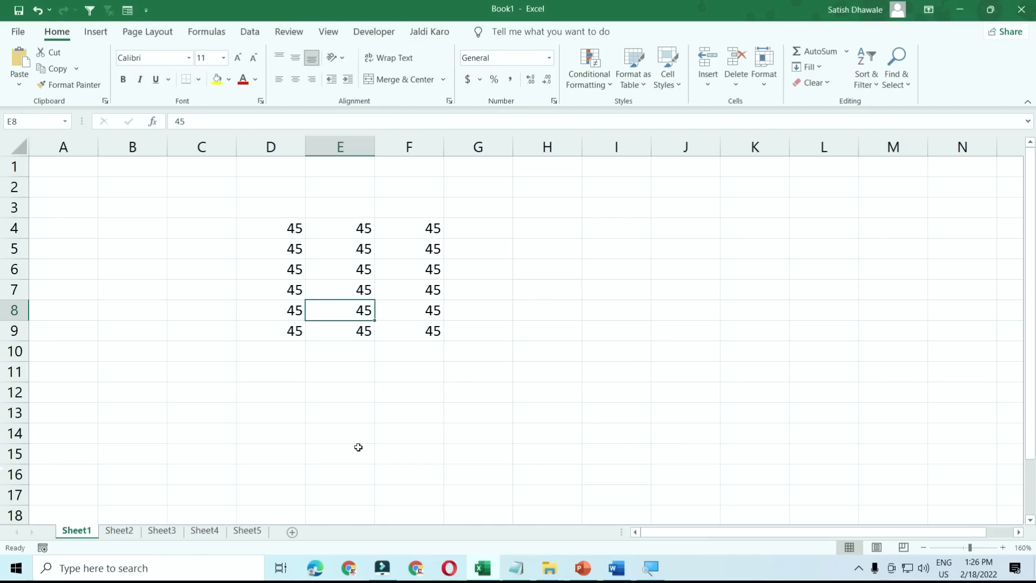
pyautogui.hotkey('alt', 'F8')
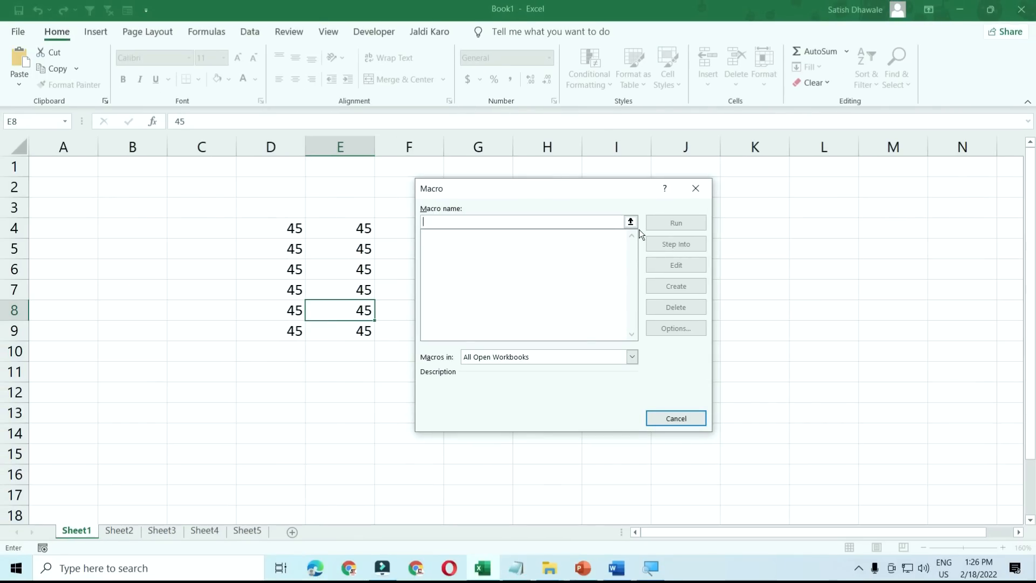
# - Close the empty Macro dialog and switch to the YouTube channel page in Chrome
pyautogui.click(695, 188)
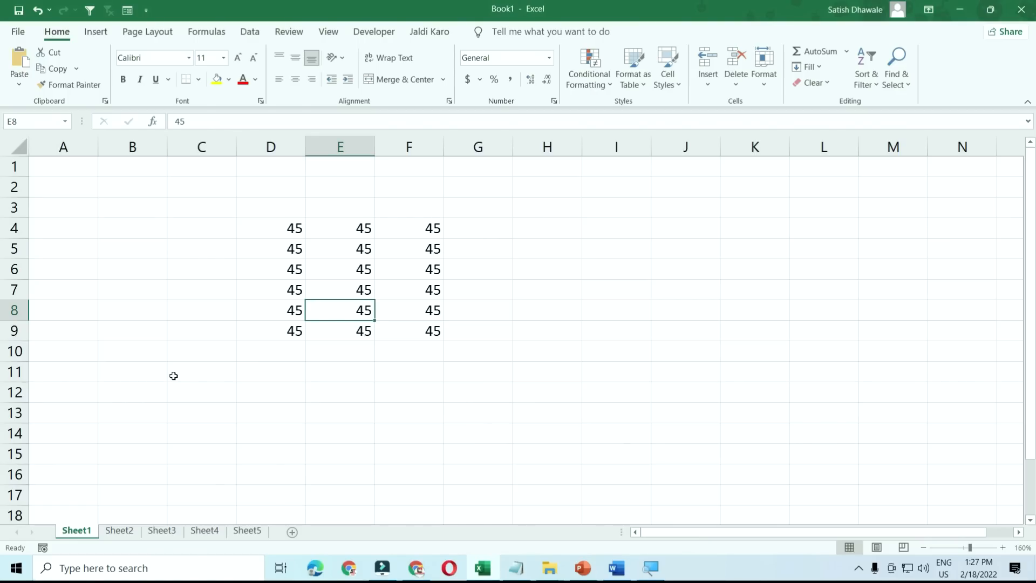
pyautogui.hotkey('alt', 'Tab')
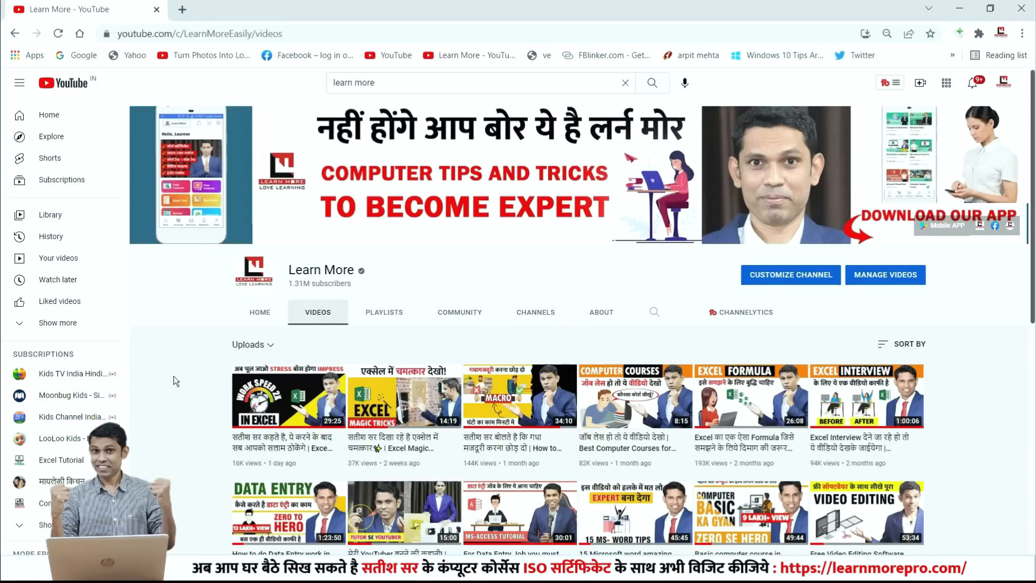
pyautogui.scroll(-2, 556, 309)
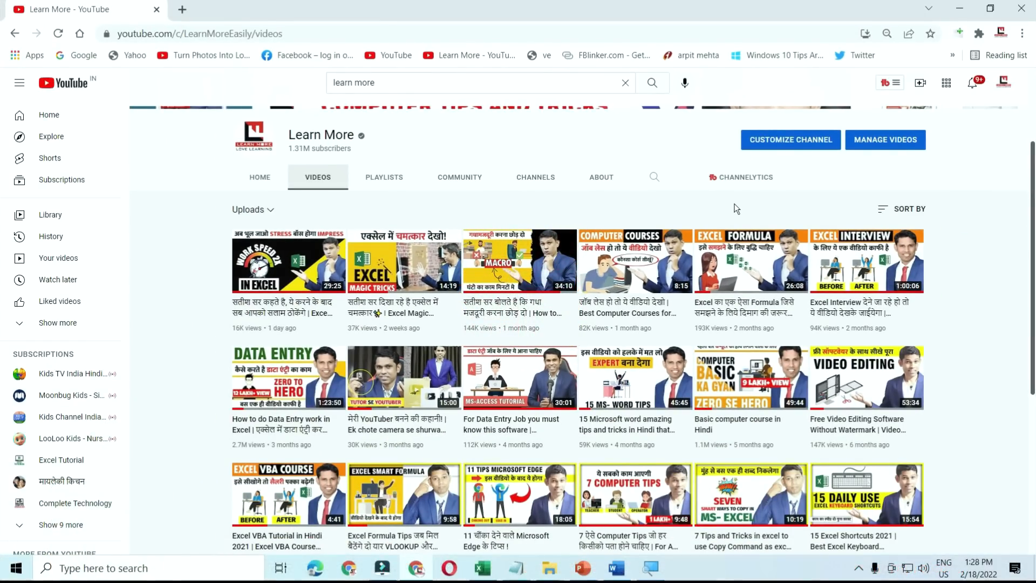
pyautogui.hotkey('alt', 'Tab')
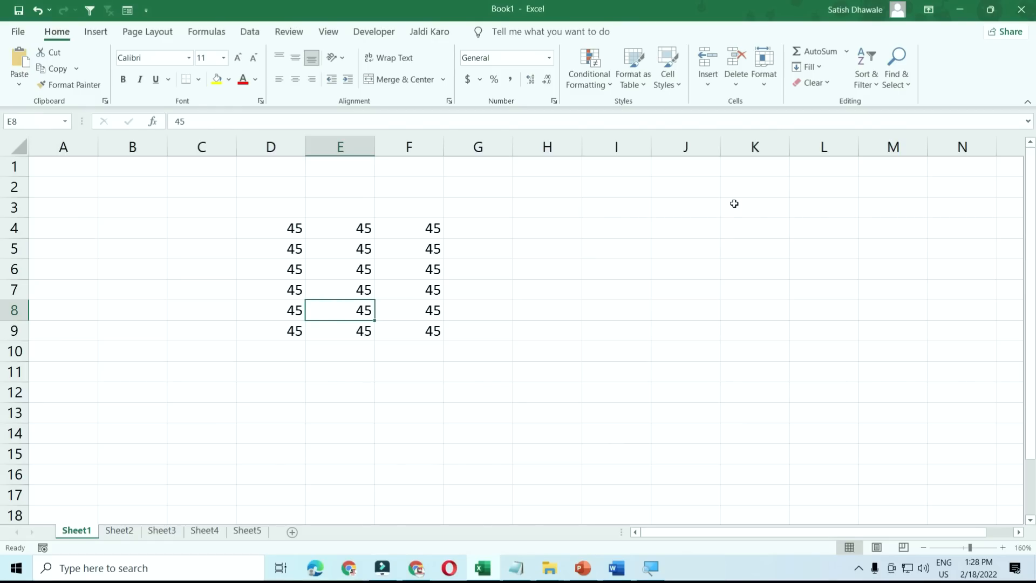
pyautogui.press('Up')
pyautogui.press('Right')
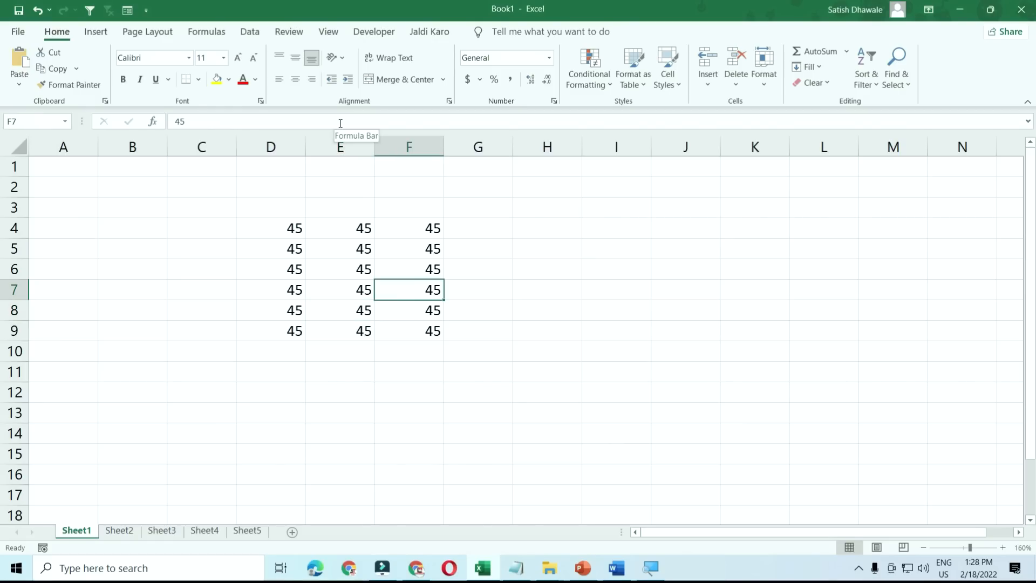
pyautogui.click(429, 354)
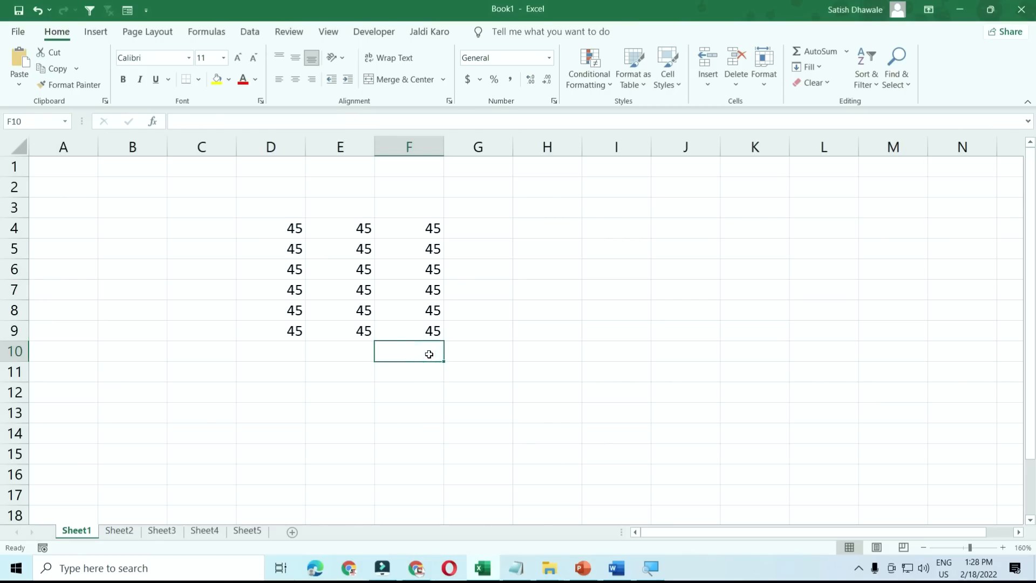
pyautogui.write('=sum')
pyautogui.press('Tab')
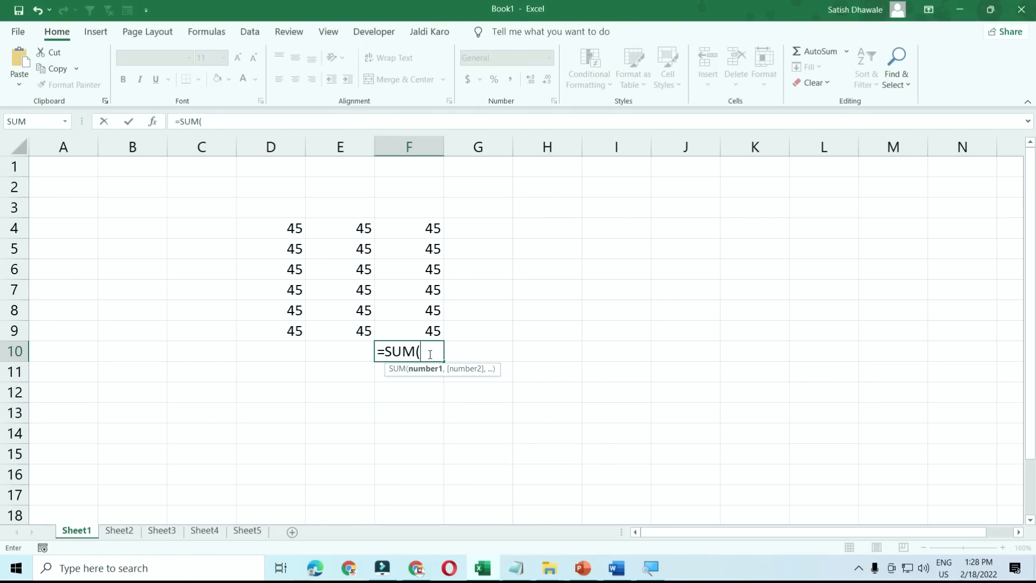
pyautogui.moveTo(412, 235); pyautogui.dragTo(432, 328)
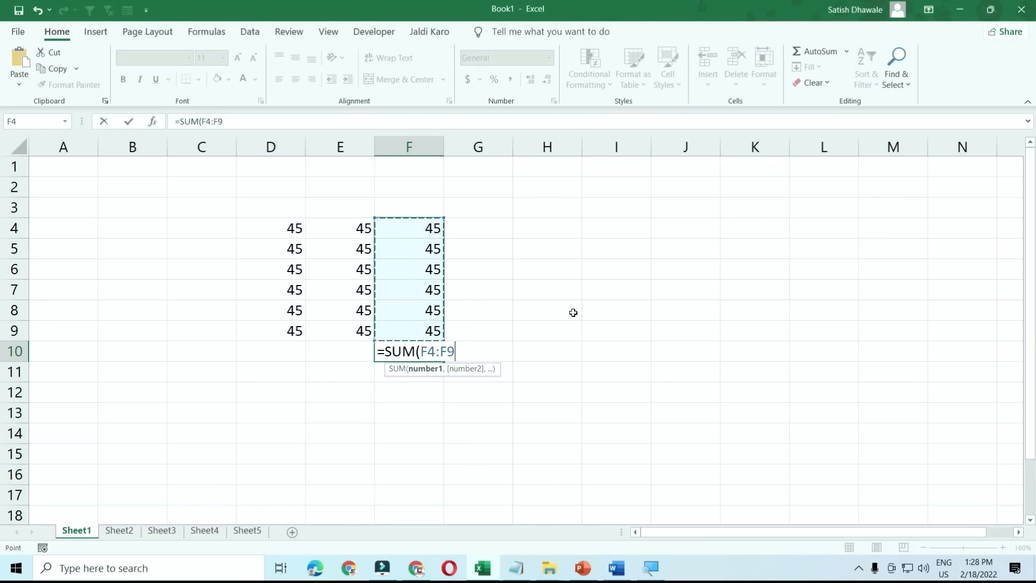
pyautogui.write(')')
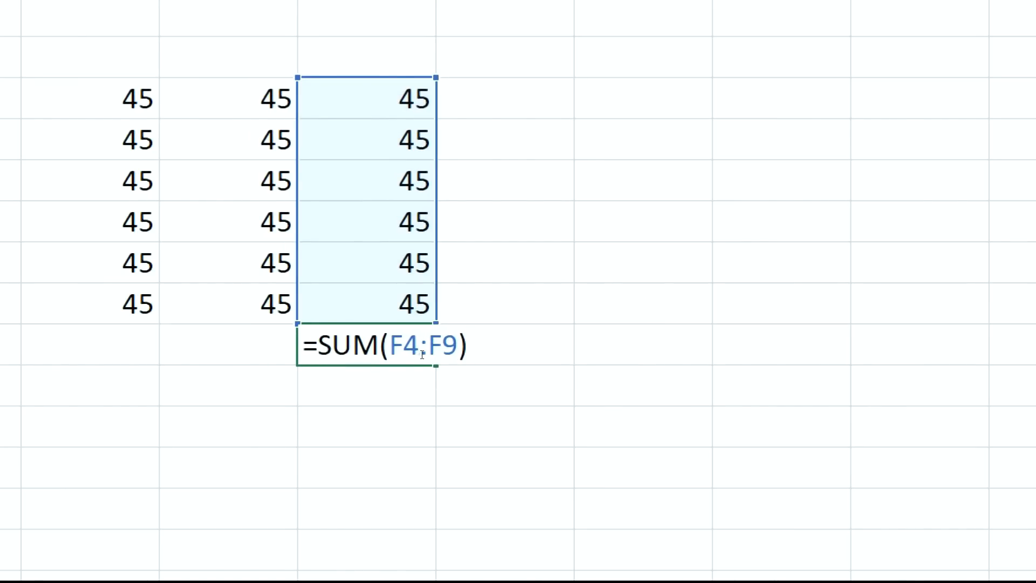
pyautogui.moveTo(390, 354); pyautogui.dragTo(454, 355)
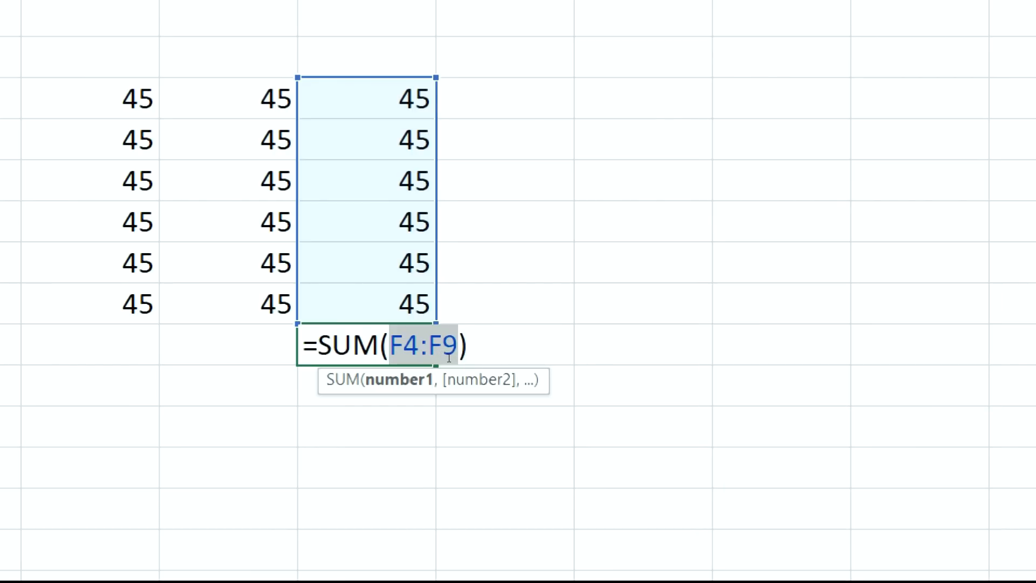
pyautogui.press('F9')
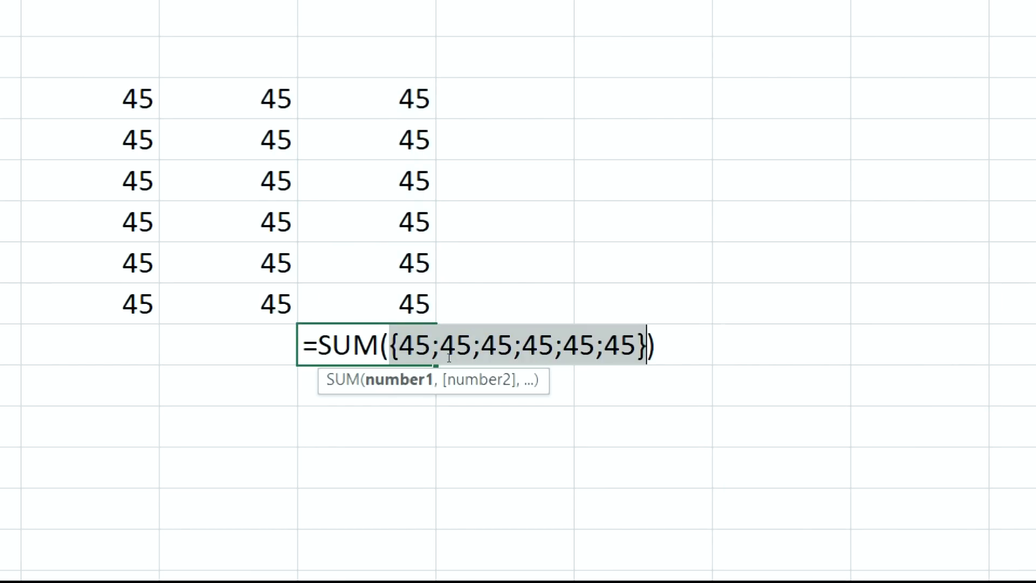
pyautogui.hotkey('ctrl', 'z')
pyautogui.press('Escape')
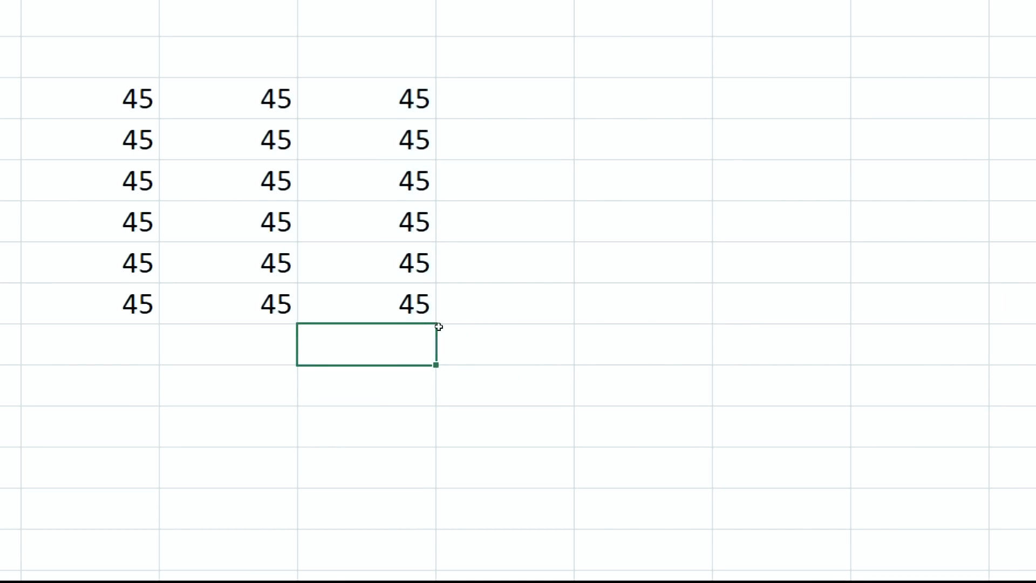
# - Enter 56, 32, 98, 54 and 88 down F5:F9
pyautogui.press('Up')
pyautogui.press('Up')
pyautogui.press('Up')
pyautogui.press('Up')
pyautogui.press('Up')
pyautogui.write('56')
pyautogui.press('Return')
pyautogui.write('32')
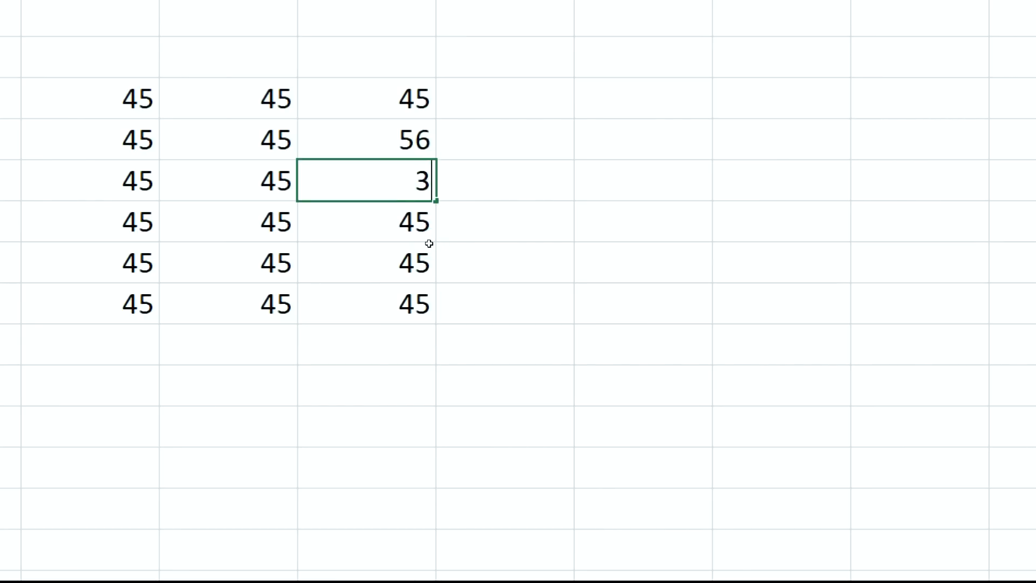
pyautogui.press('Return')
pyautogui.write('98')
pyautogui.press('Return')
pyautogui.write('54')
pyautogui.press('Return')
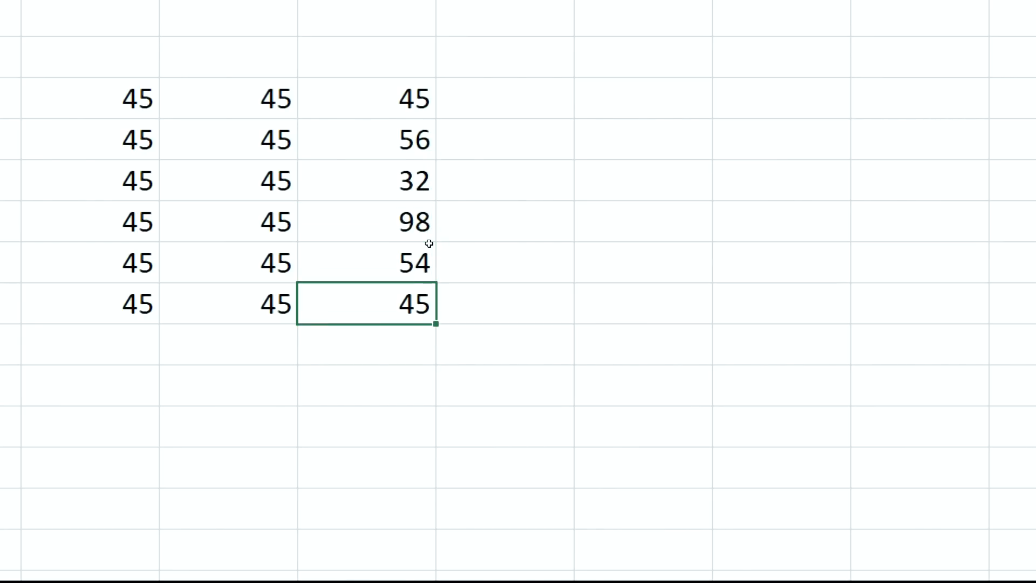
pyautogui.write('88')
pyautogui.press('Return')
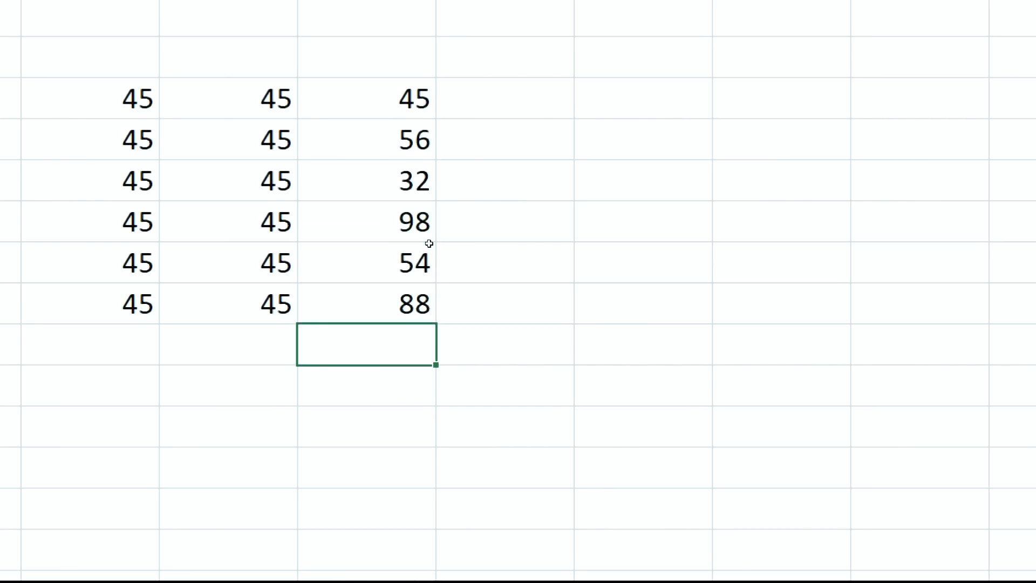
# - Start =SUM(F4:F9) in F10, evaluate the range with F9 and undo twice, then cancel with Esc
pyautogui.write('=SUM(')
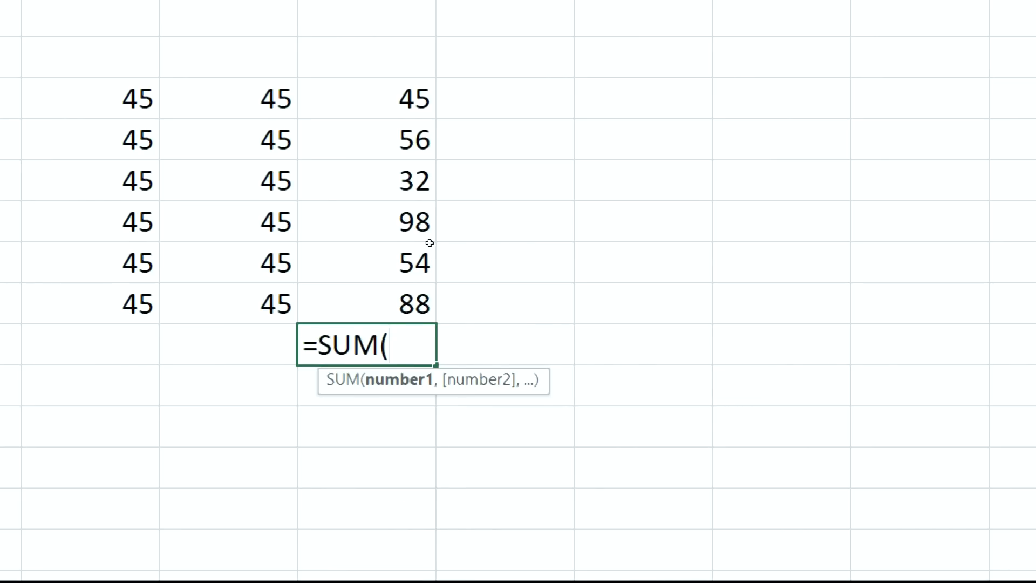
pyautogui.scroll(1, 430, 241)
pyautogui.moveTo(421, 116); pyautogui.dragTo(457, 351)
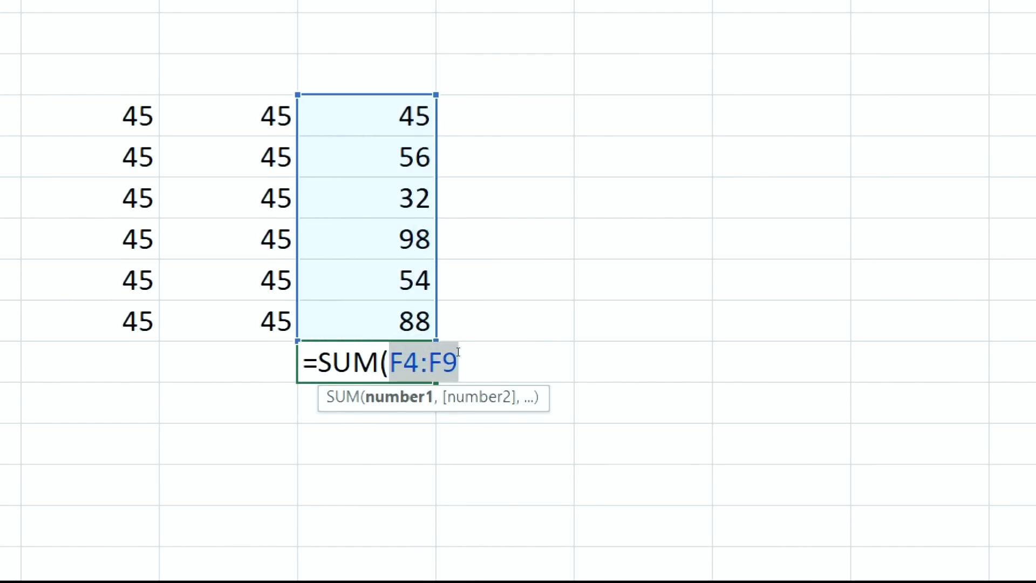
pyautogui.press('F9')
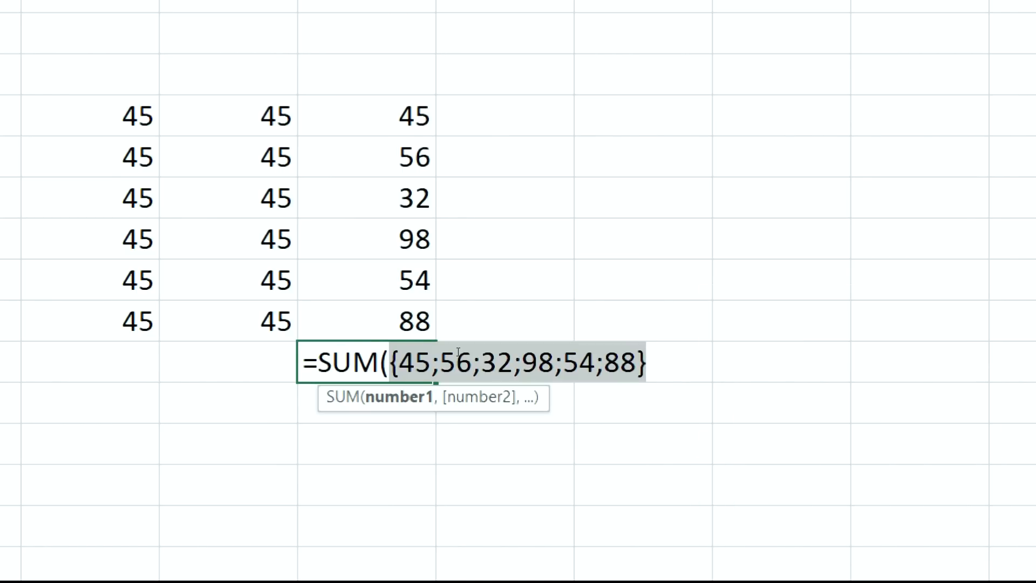
pyautogui.hotkey('ctrl', 'z')
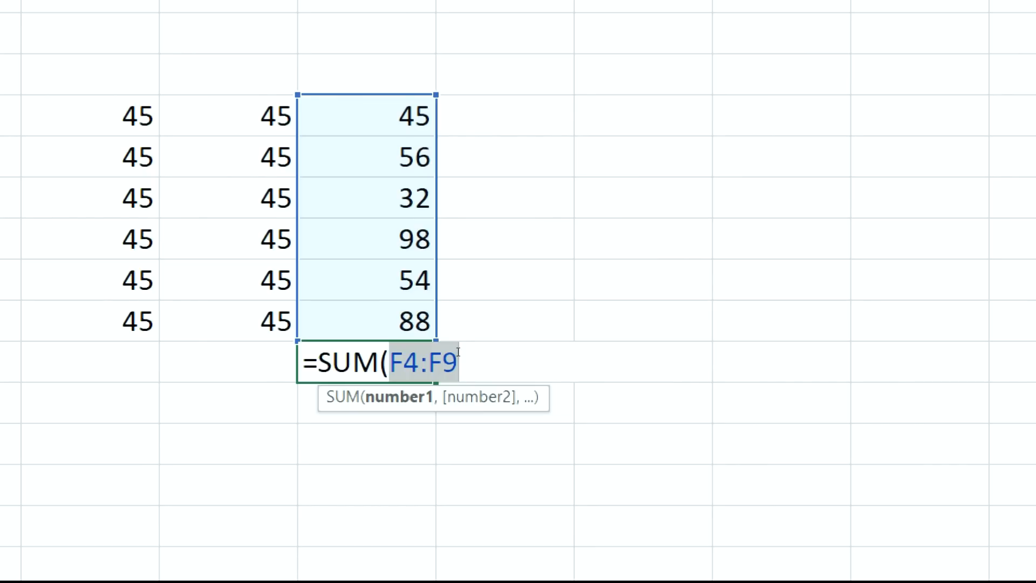
pyautogui.press('F9')
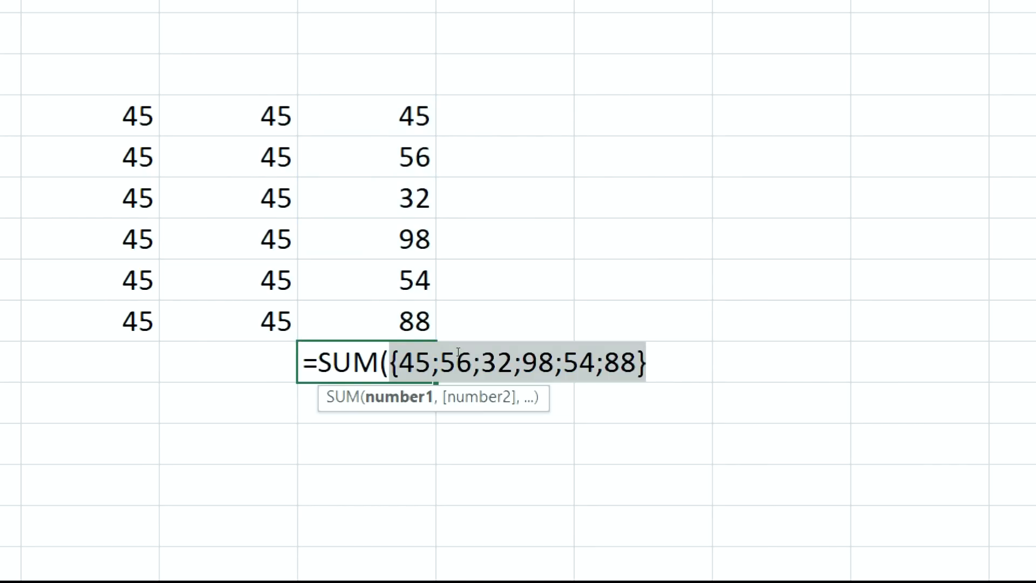
pyautogui.hotkey('ctrl', 'z')
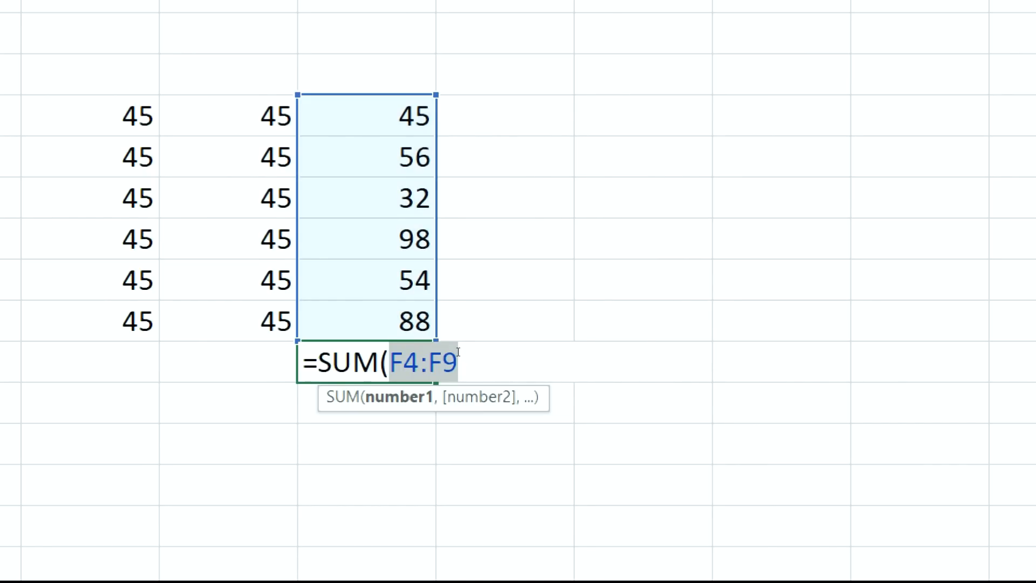
pyautogui.press('Escape')
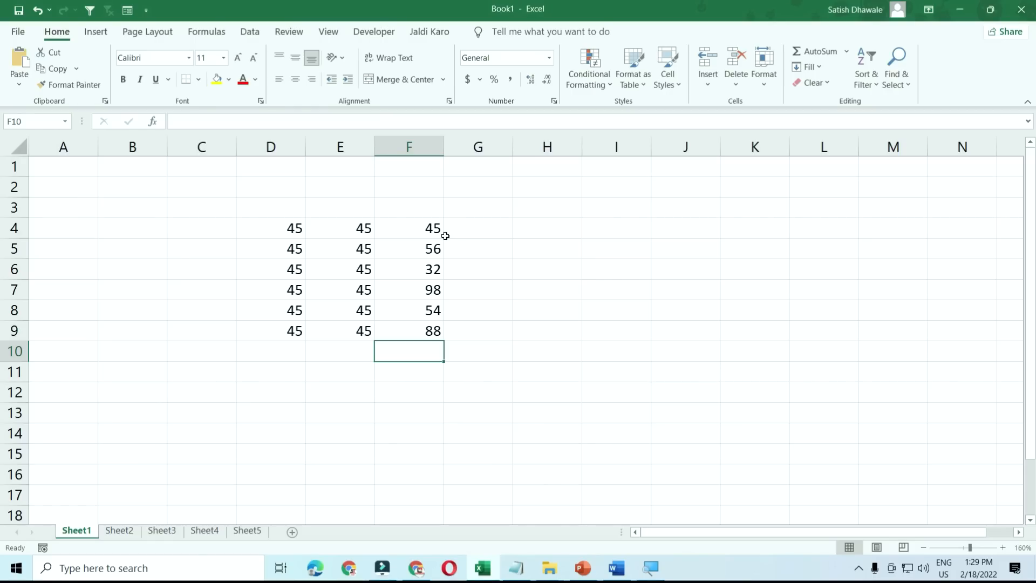
# - Set the workbook calculation option to Manual
pyautogui.click(224, 39)
pyautogui.click(759, 82)
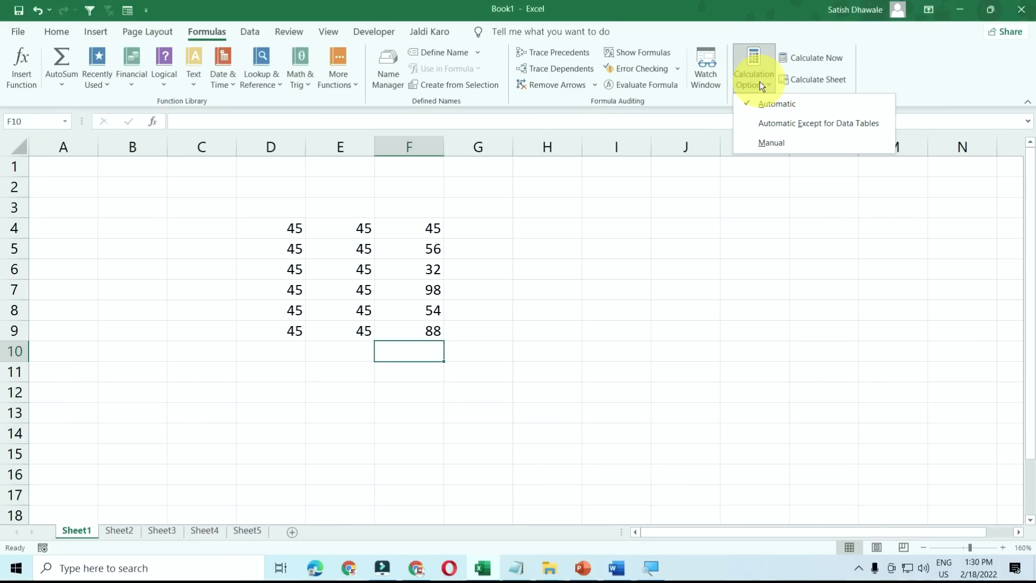
pyautogui.click(767, 143)
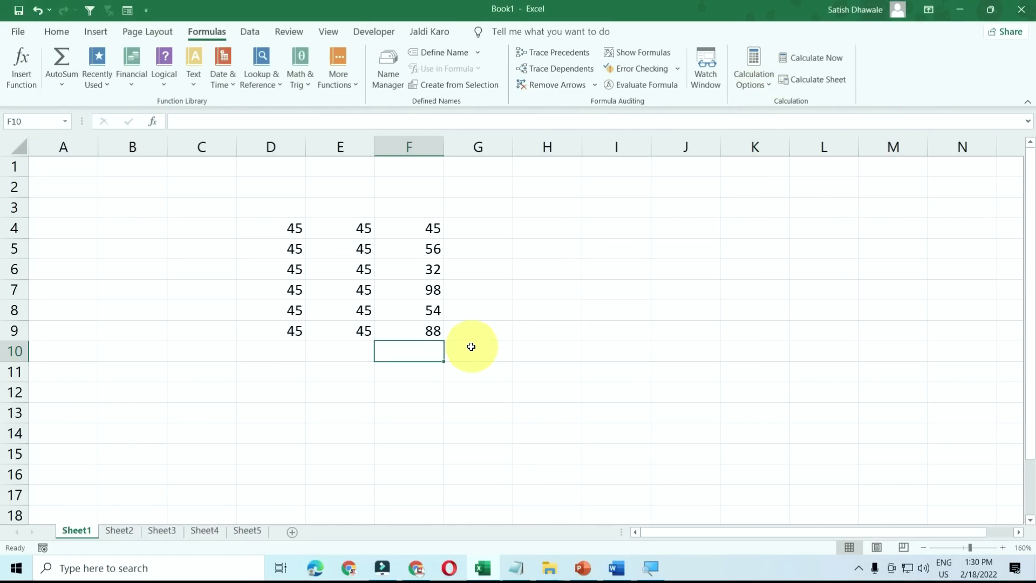
# - Enter =SUM(D4:F9) in F10
pyautogui.write('=SUM(')
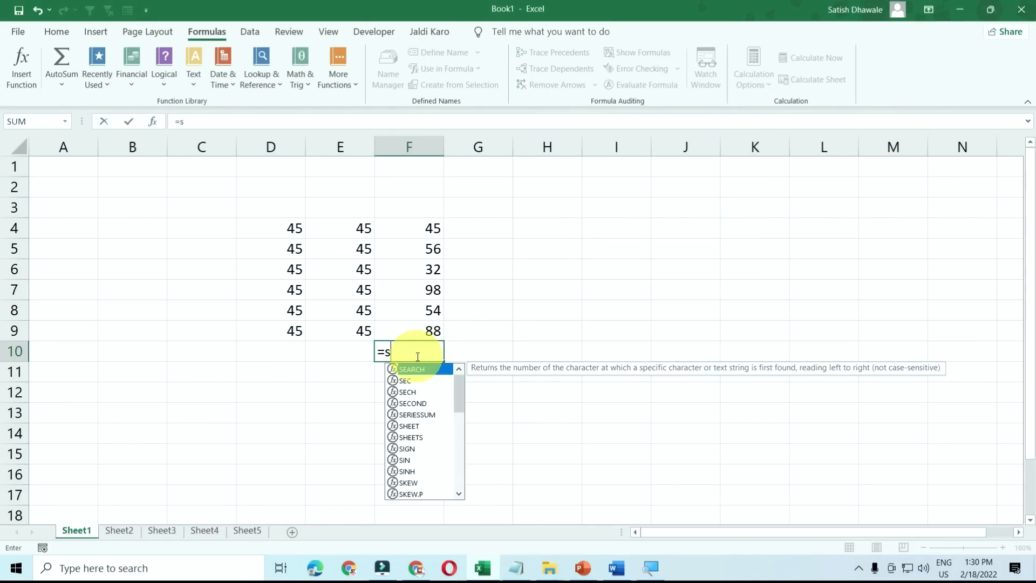
pyautogui.moveTo(314, 227); pyautogui.dragTo(405, 321)
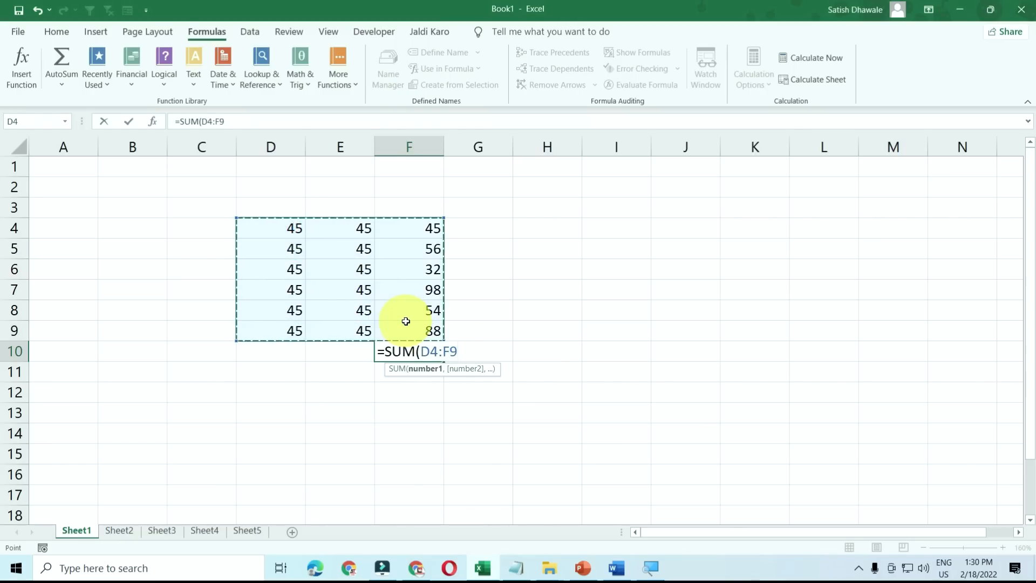
pyautogui.press('Return')
pyautogui.click(421, 349)
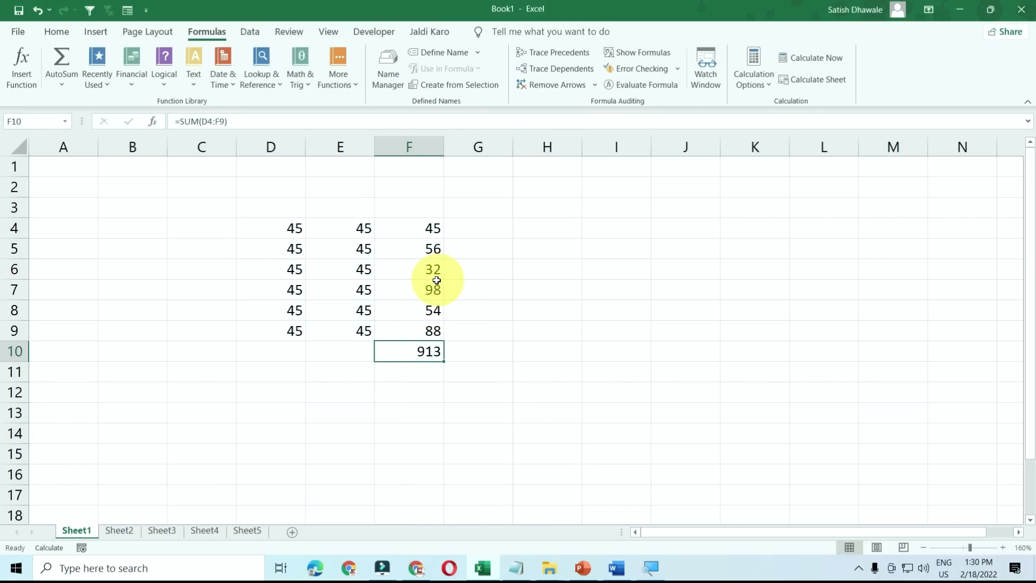
# - Change F7 to 9999 and recalculate with F9 so F10 shows 10814
pyautogui.click(436, 289)
pyautogui.write('9999')
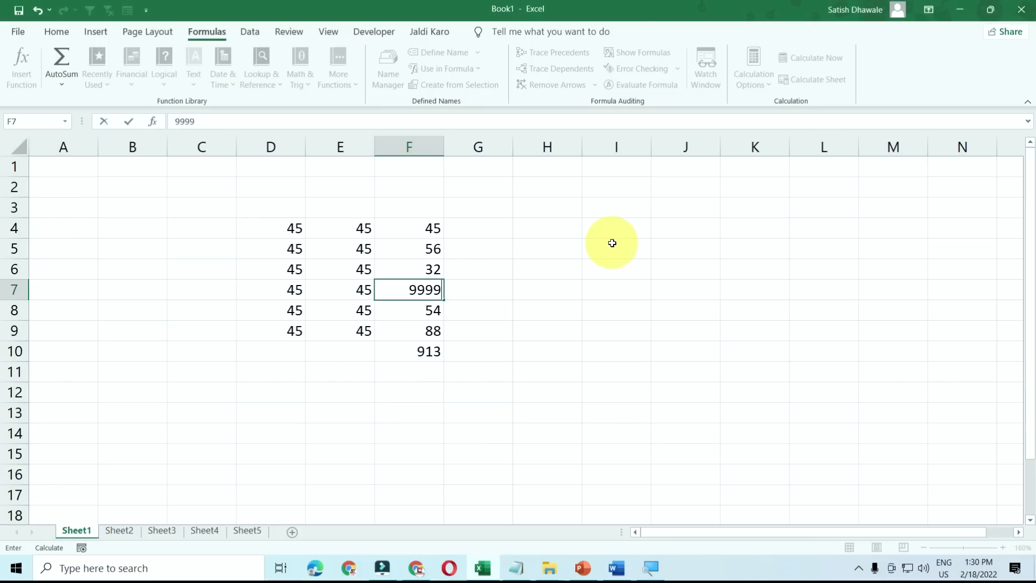
pyautogui.press('Return')
pyautogui.click(423, 352)
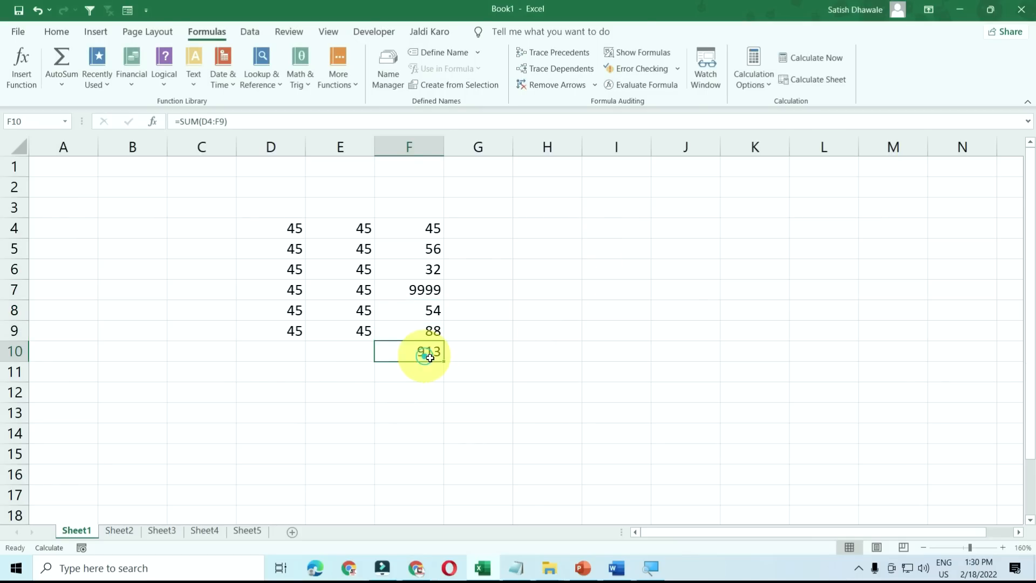
pyautogui.press('F9')
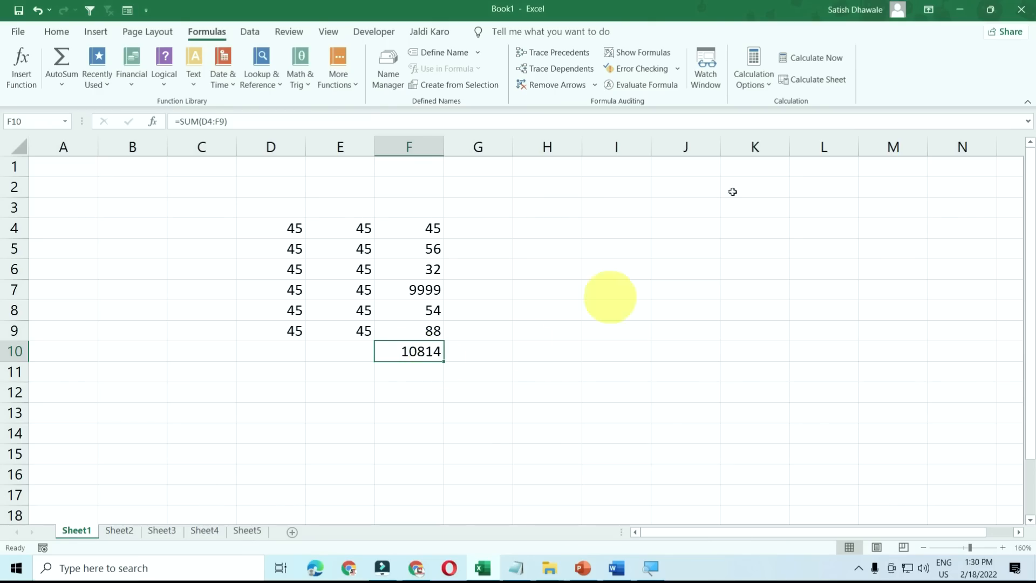
# - Switch calculation back to Automatic
pyautogui.click(749, 85)
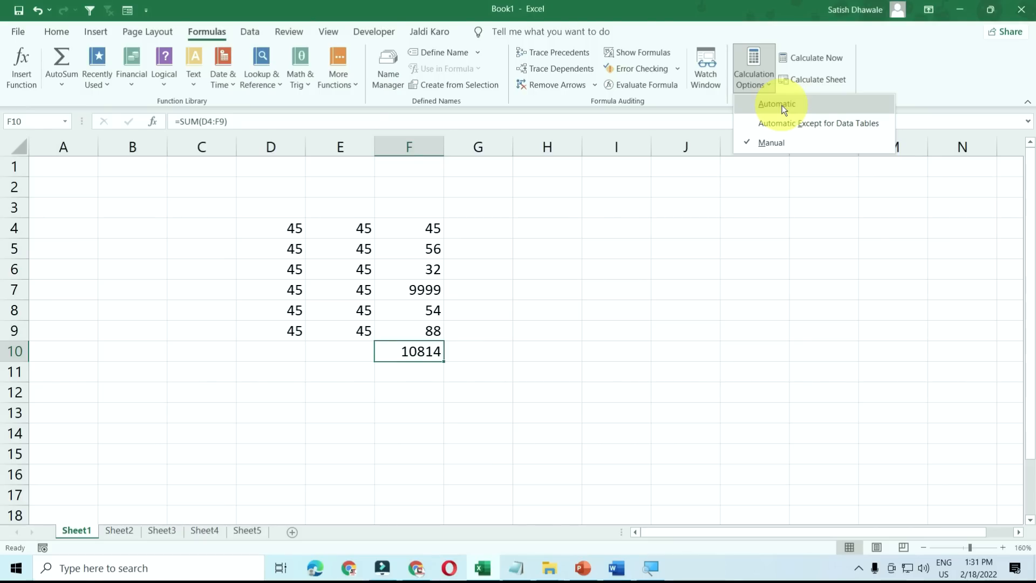
pyautogui.click(782, 106)
pyautogui.click(772, 83)
pyautogui.click(579, 265)
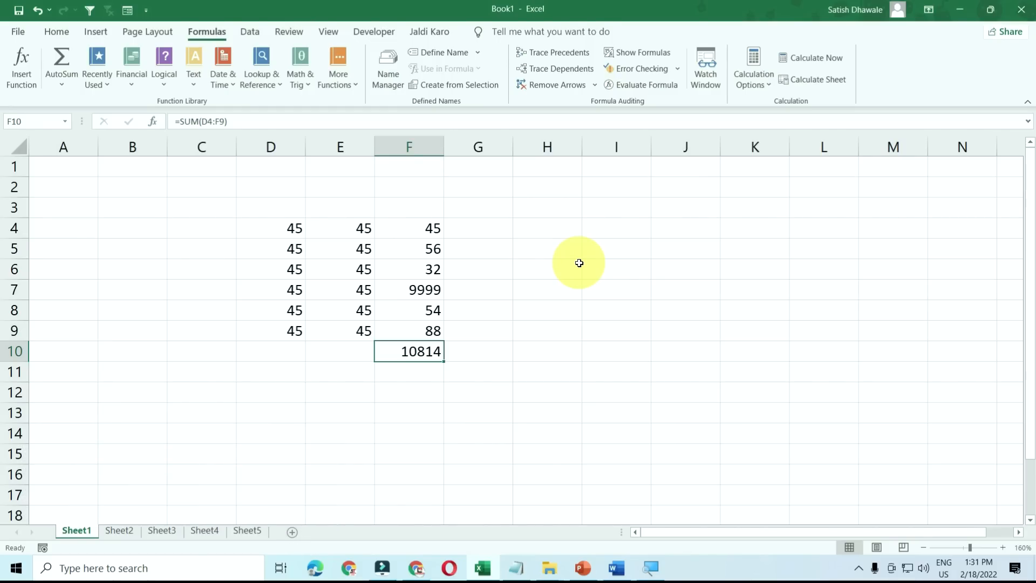
# - Minimise Excel with Ctrl+F9 and restore it from the taskbar twice, then select G9
pyautogui.hotkey('ctrl', 'F9')
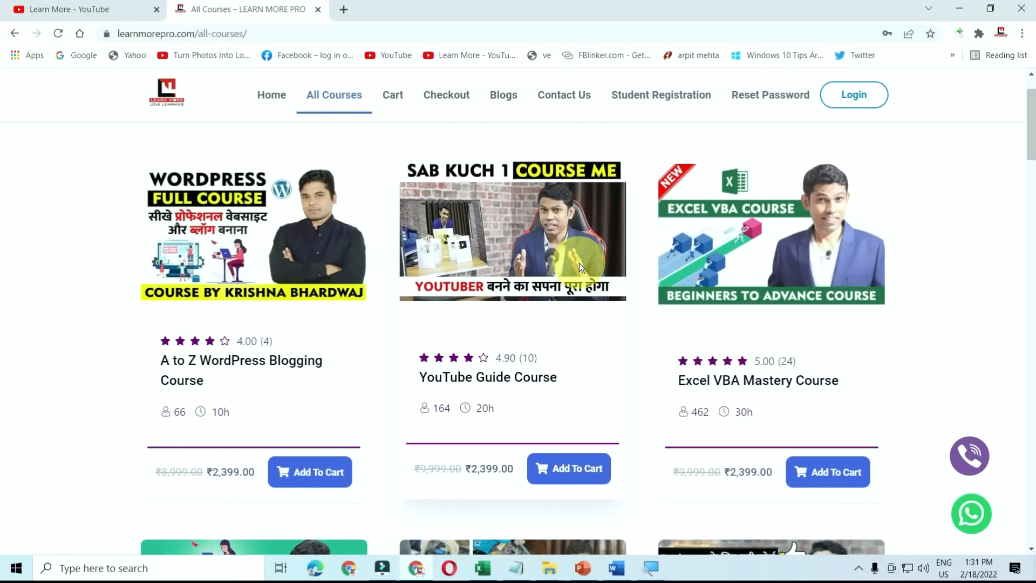
pyautogui.click(483, 570)
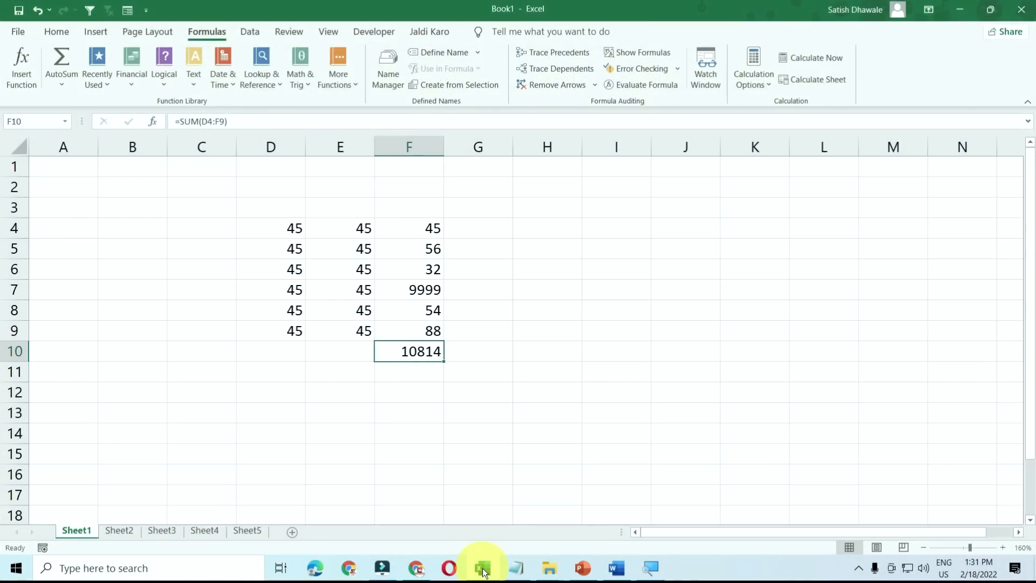
pyautogui.hotkey('ctrl', 'F9')
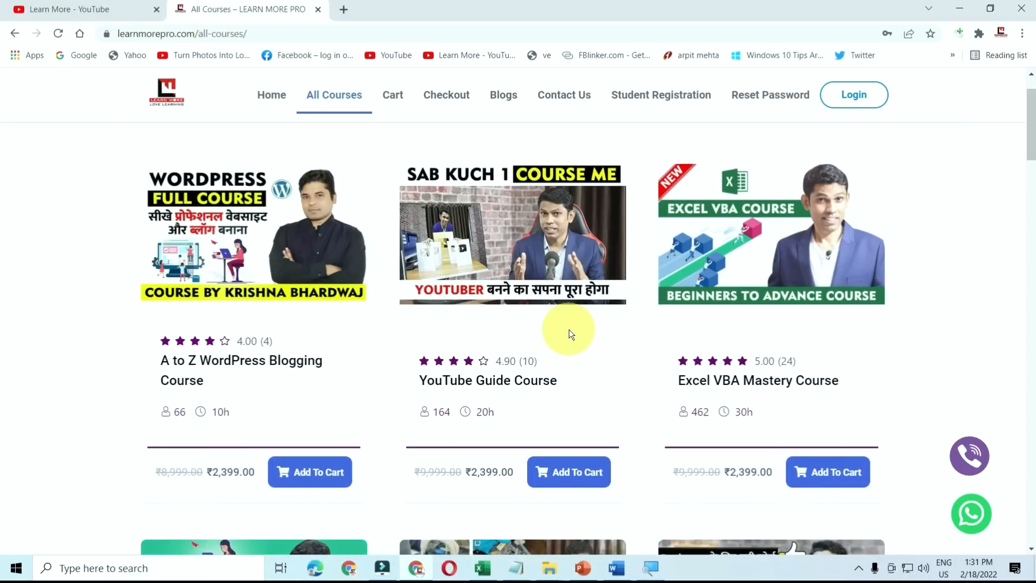
pyautogui.click(483, 569)
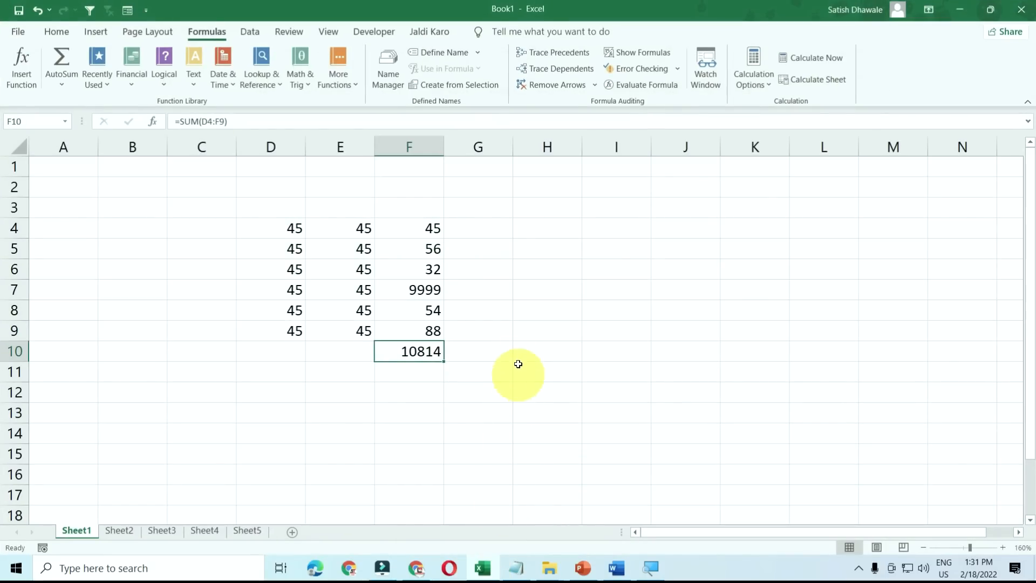
pyautogui.click(510, 337)
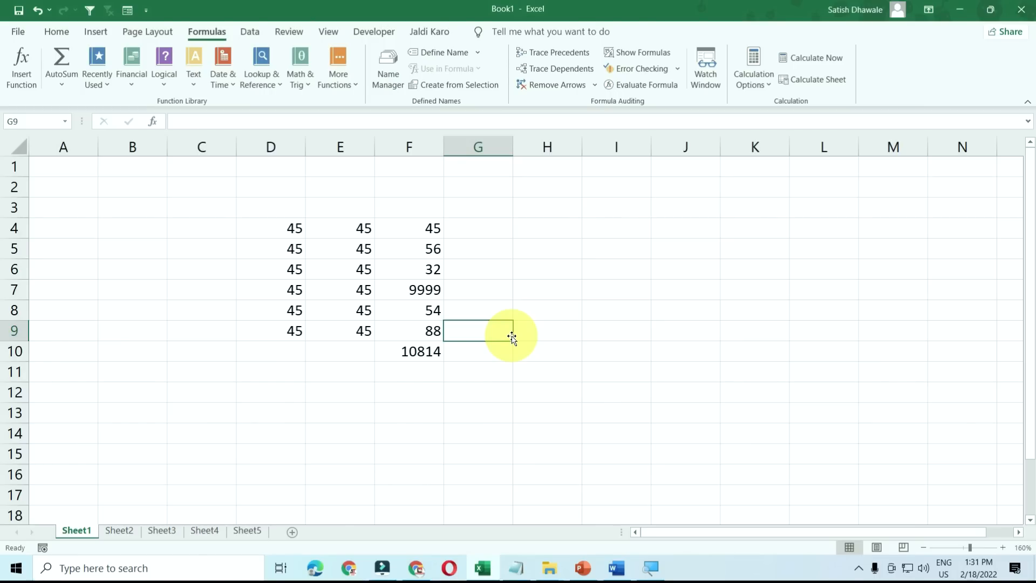
# - Open and dismiss F10's shortcut menu via right-click and Shift+F10, then show the desktop with Win+D
pyautogui.click(429, 352)
pyautogui.rightClick(422, 352)
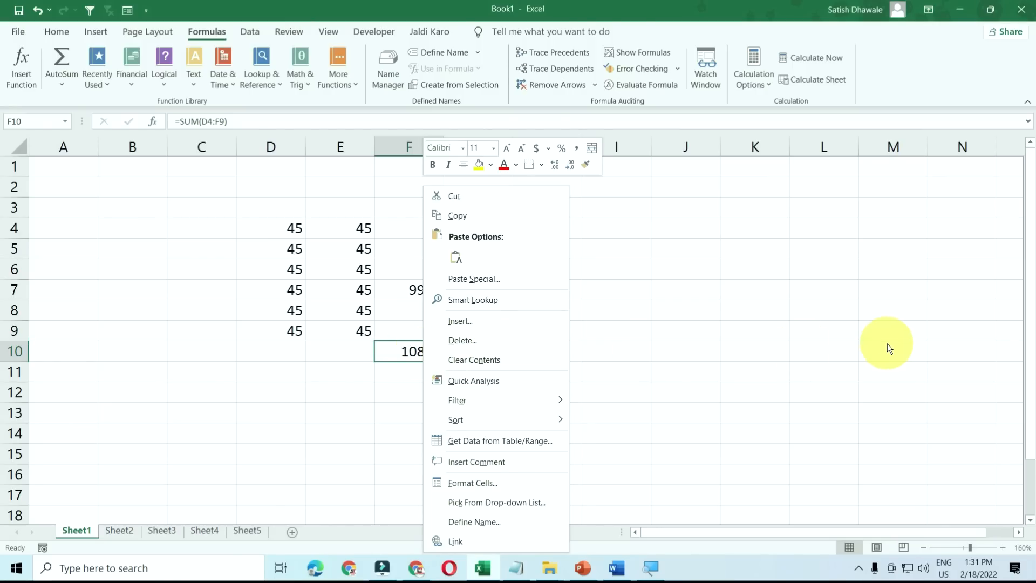
pyautogui.press('Escape')
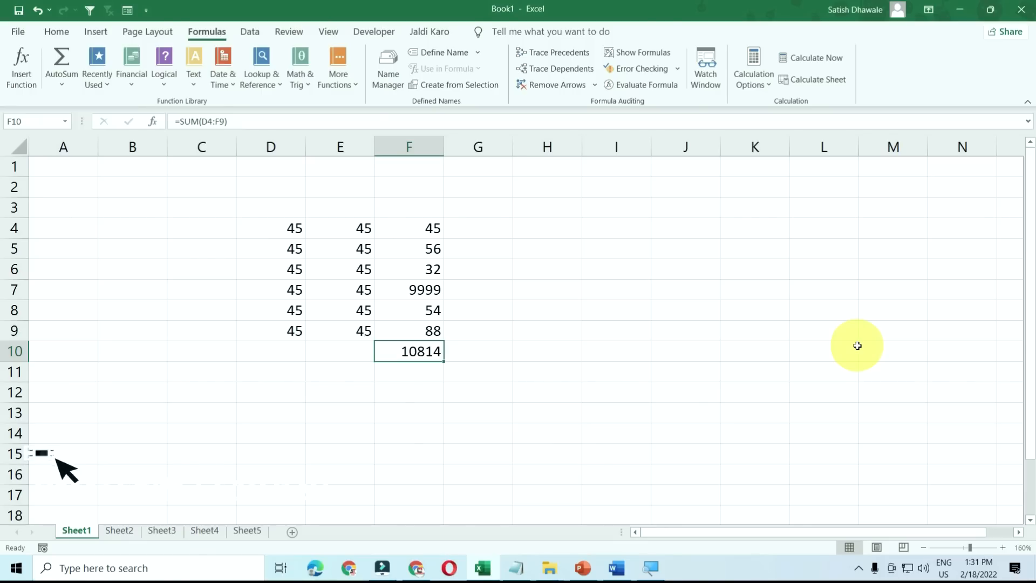
pyautogui.hotkey('shift', 'F10')
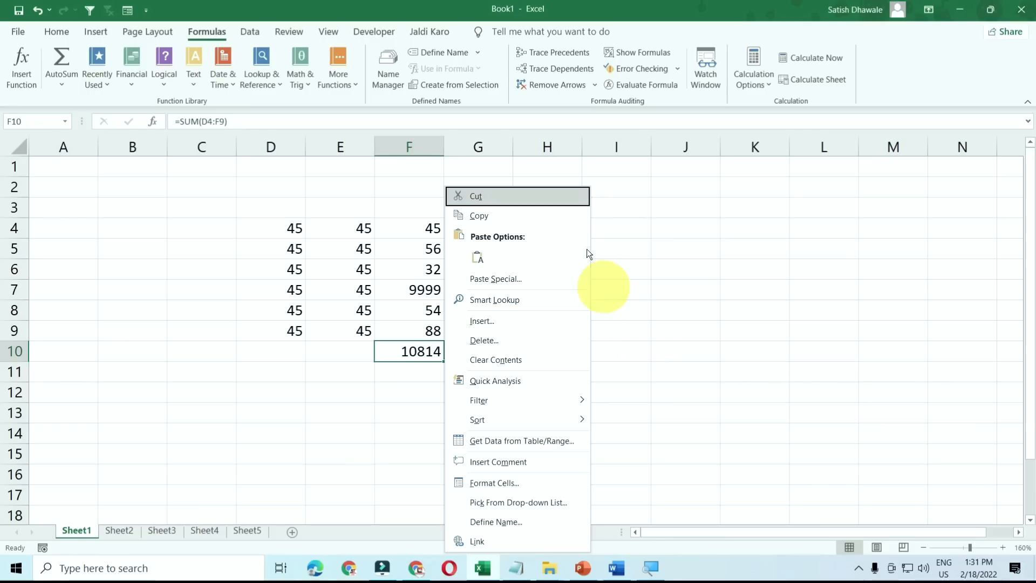
pyautogui.press('Escape')
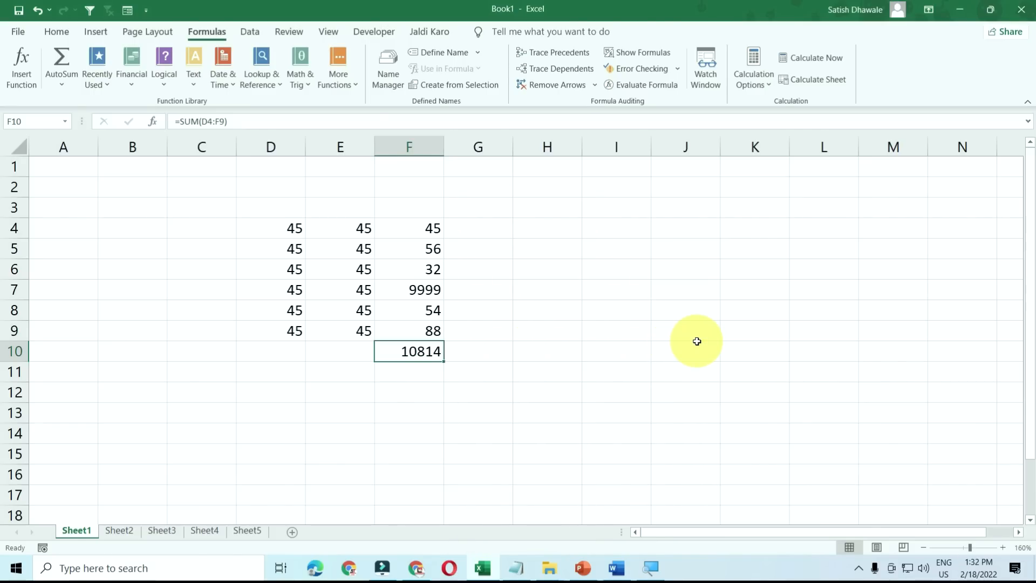
pyautogui.press('super+d')
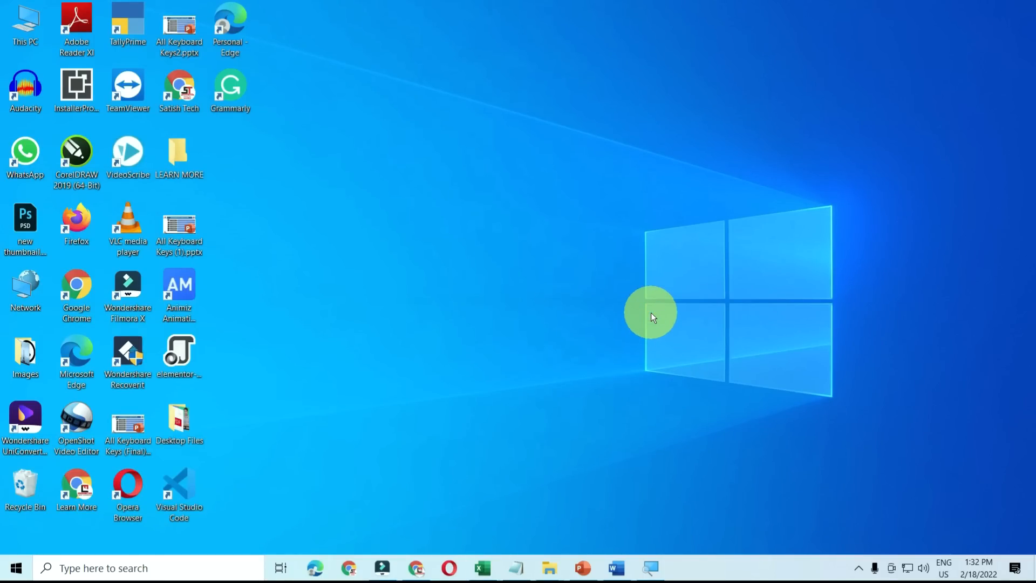
# - Open and dismiss the desktop and Desktop Files shortcut menus, then restore Excel and select H11
pyautogui.hotkey('shift', 'F10')
pyautogui.press('Escape')
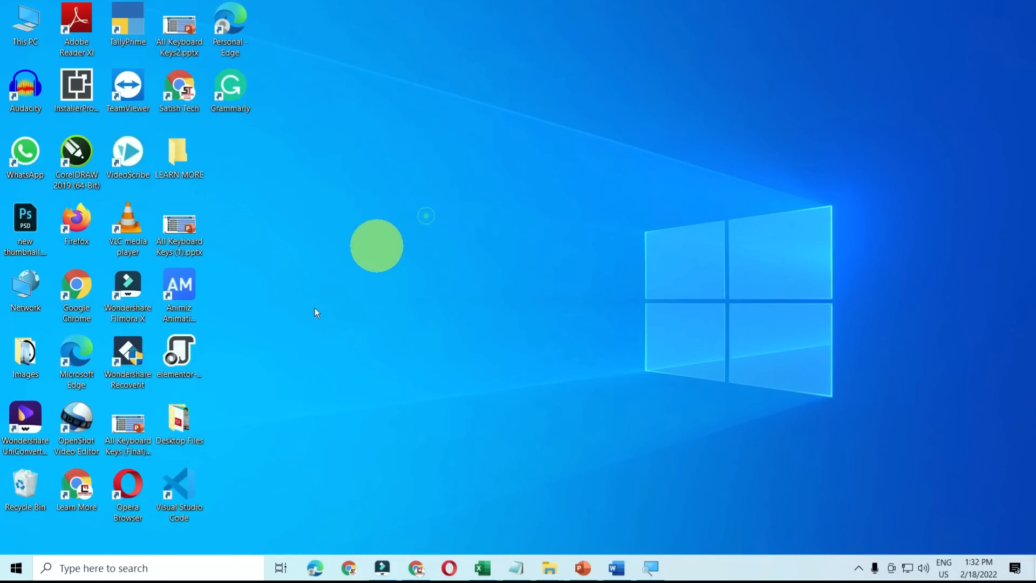
pyautogui.rightClick(180, 423)
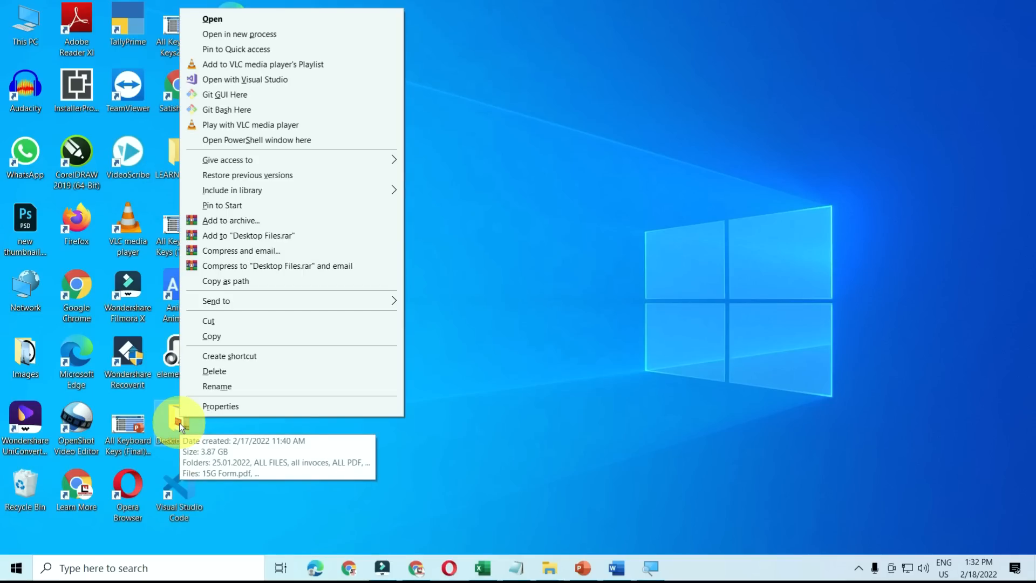
pyautogui.click(559, 194)
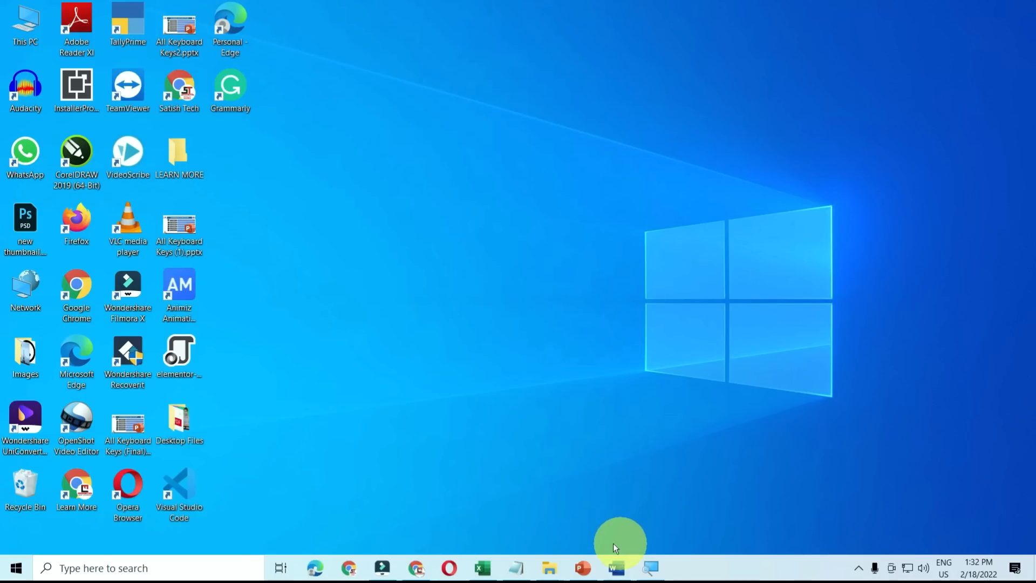
pyautogui.click(482, 567)
pyautogui.click(527, 374)
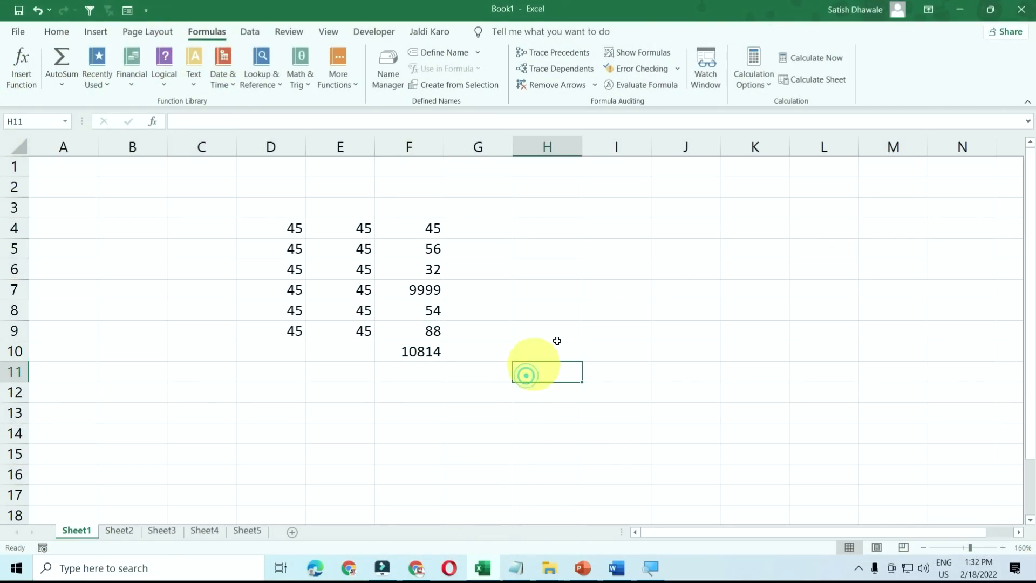
pyautogui.press('super+Down')
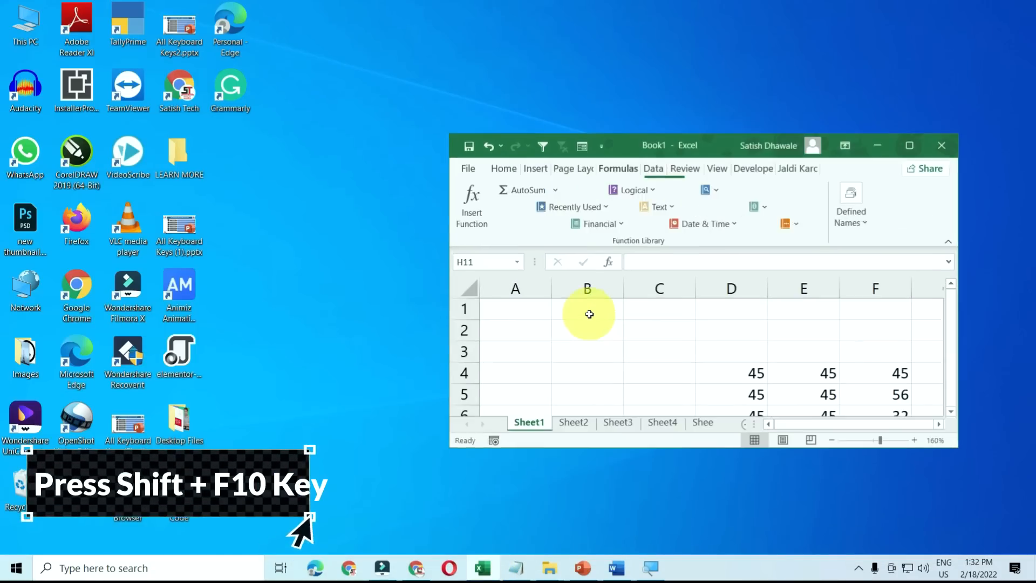
pyautogui.press('super+Up')
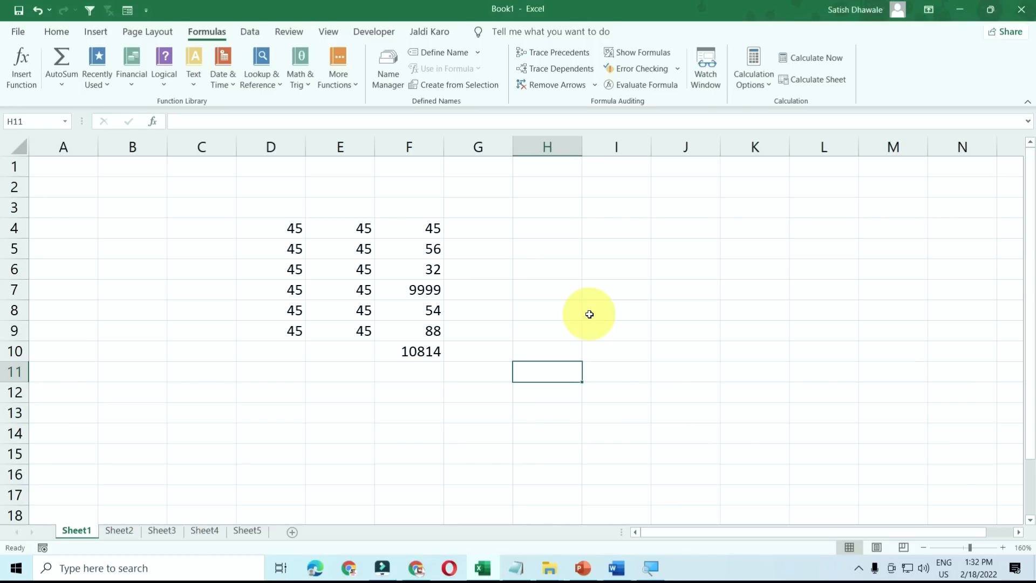
pyautogui.press('super+Down')
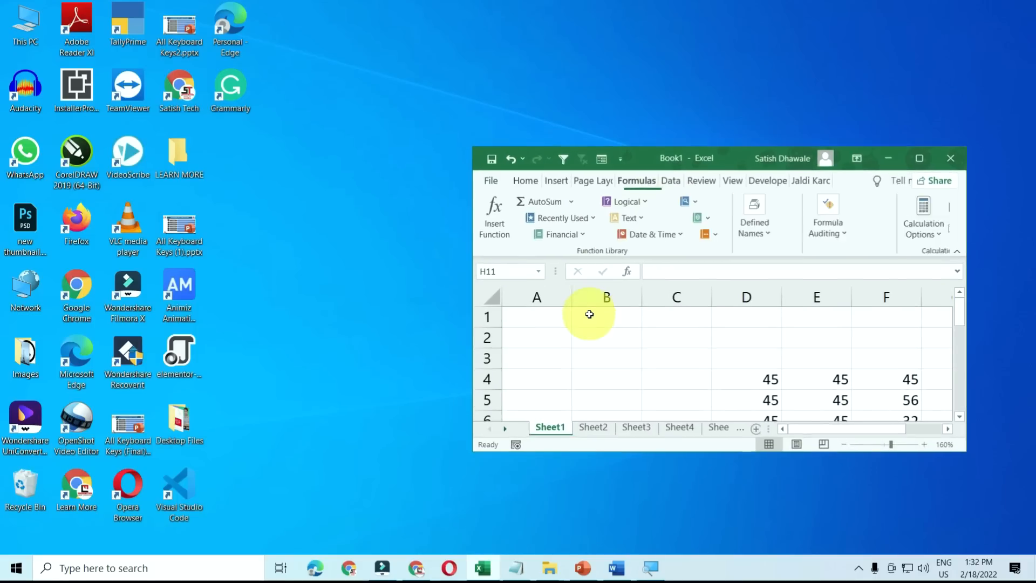
pyautogui.press('super+Up')
pyautogui.press('super+Down')
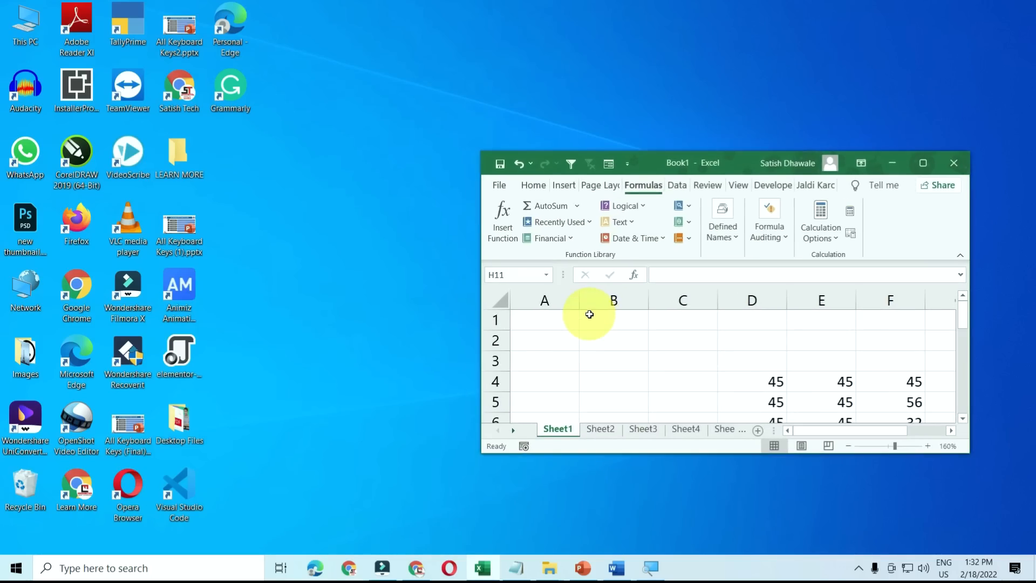
pyautogui.press('super+Up')
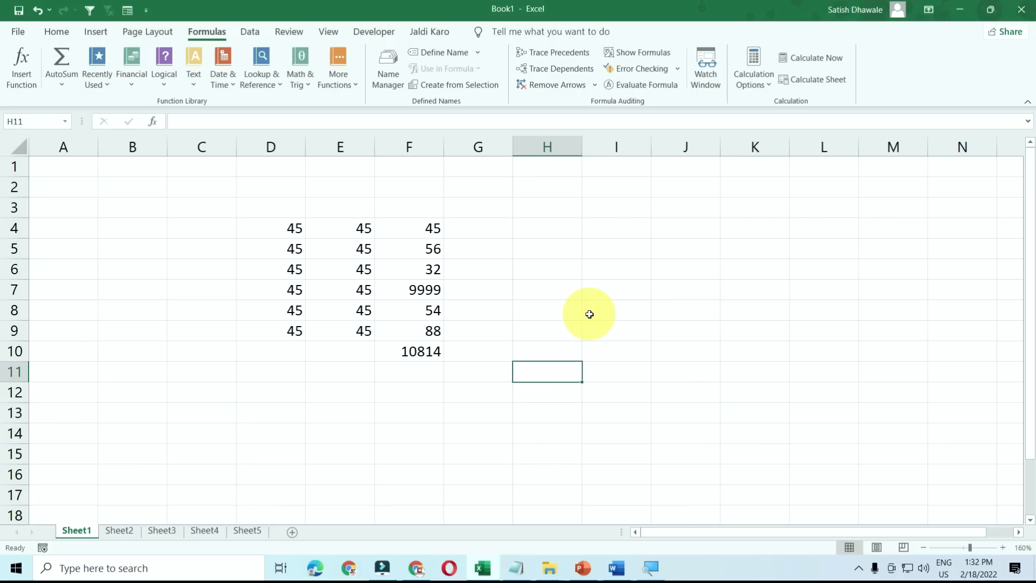
pyautogui.click(547, 279)
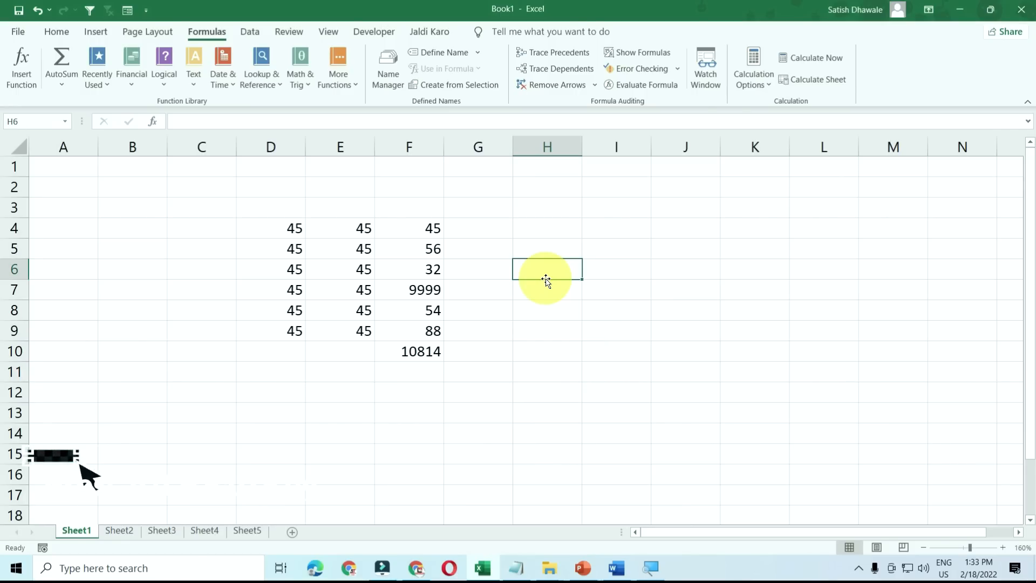
# - Open the Selection Pane with Alt+F10 and draw a rounded rectangle over C4:E14
pyautogui.hotkey('alt', 'F10')
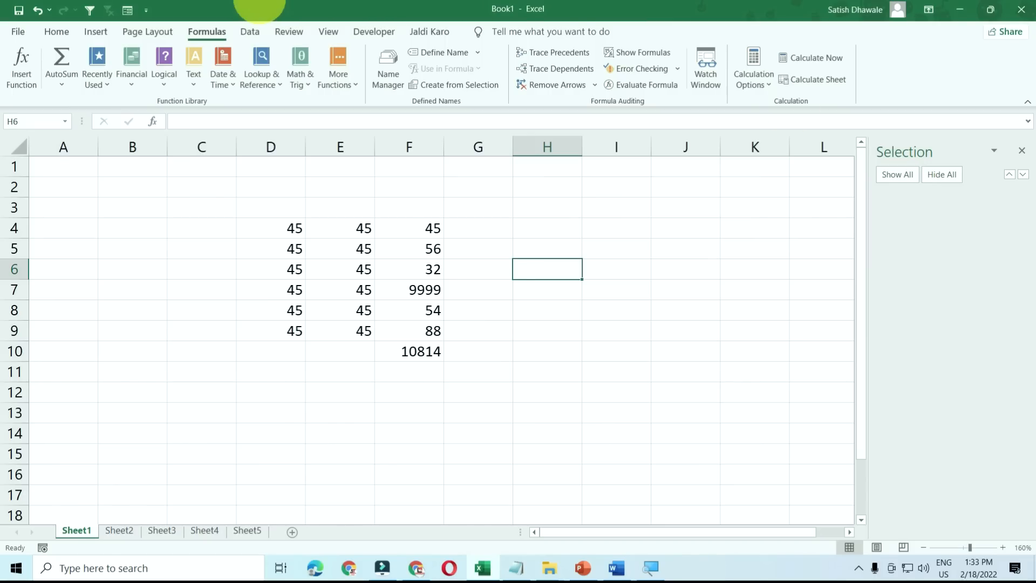
pyautogui.click(96, 31)
pyautogui.click(158, 81)
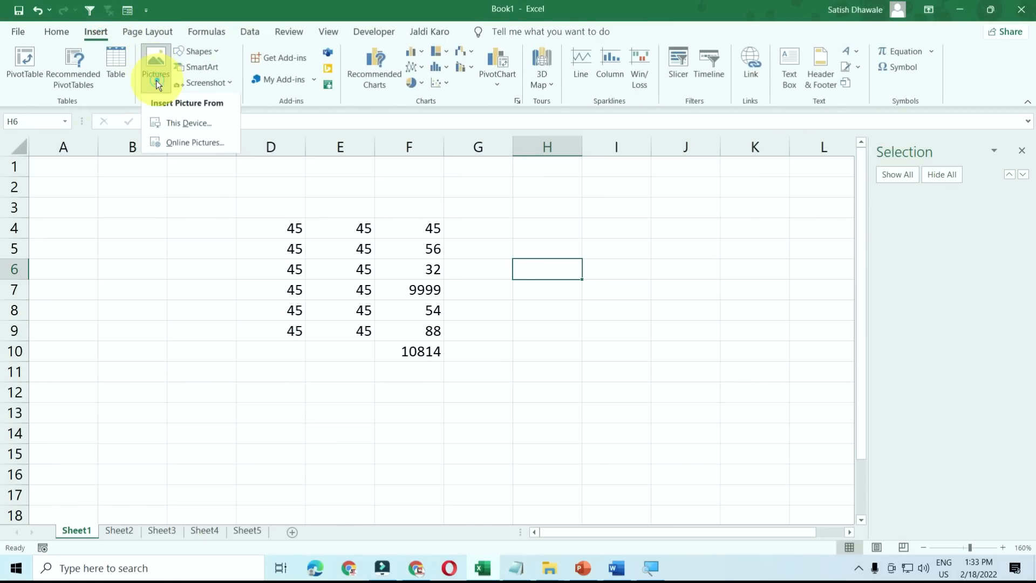
pyautogui.click(199, 54)
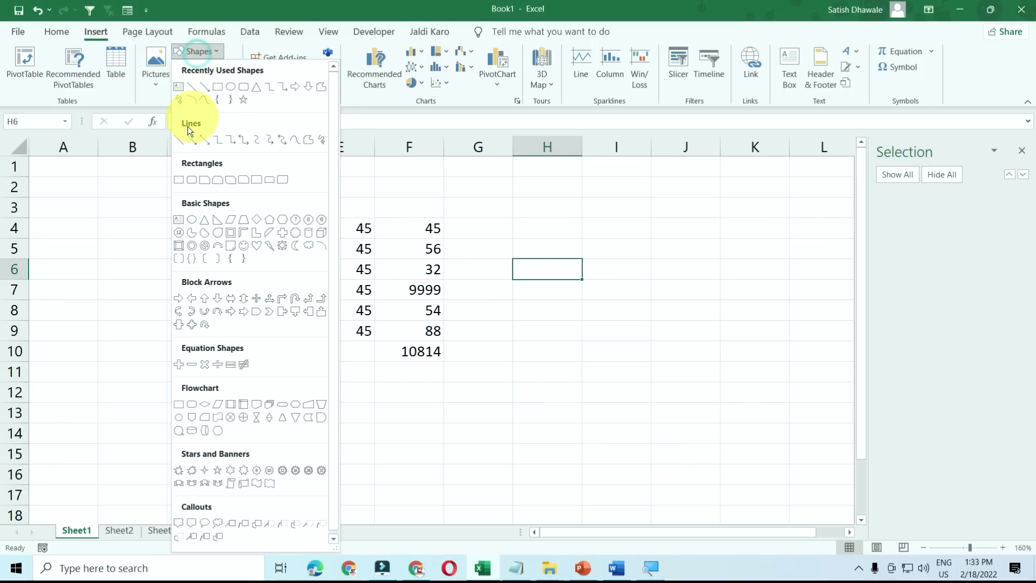
pyautogui.click(193, 175)
pyautogui.moveTo(150, 234); pyautogui.dragTo(384, 433)
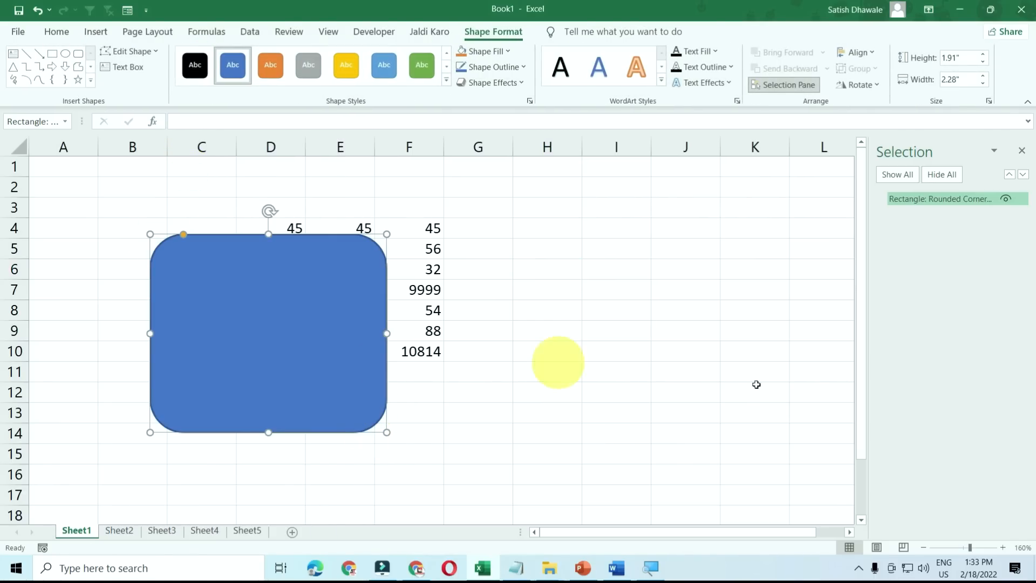
# - Hide and reshow the rectangle in the Selection Pane, close and reopen the pane, then switch to Chrome
pyautogui.click(1007, 200)
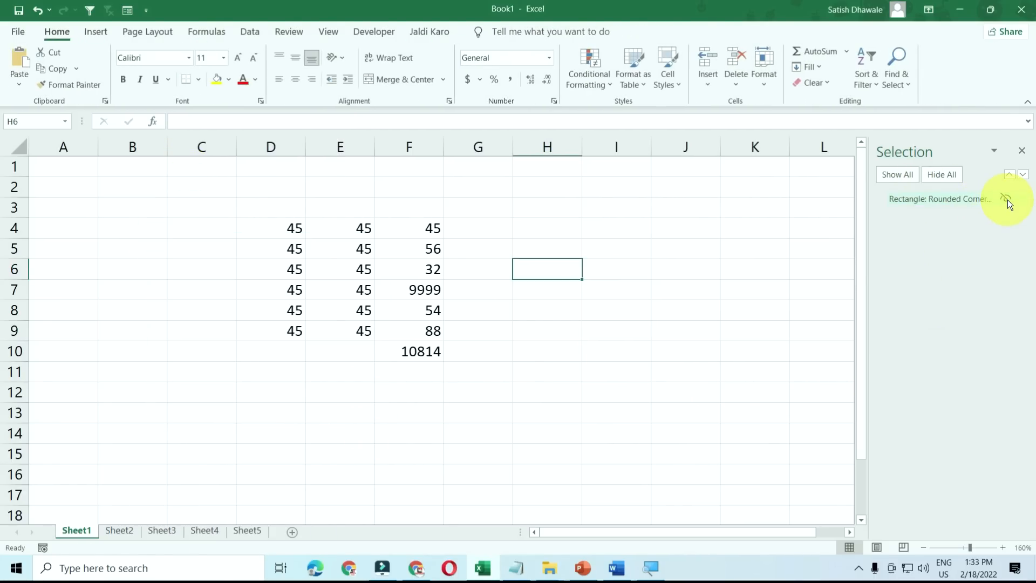
pyautogui.click(1007, 200)
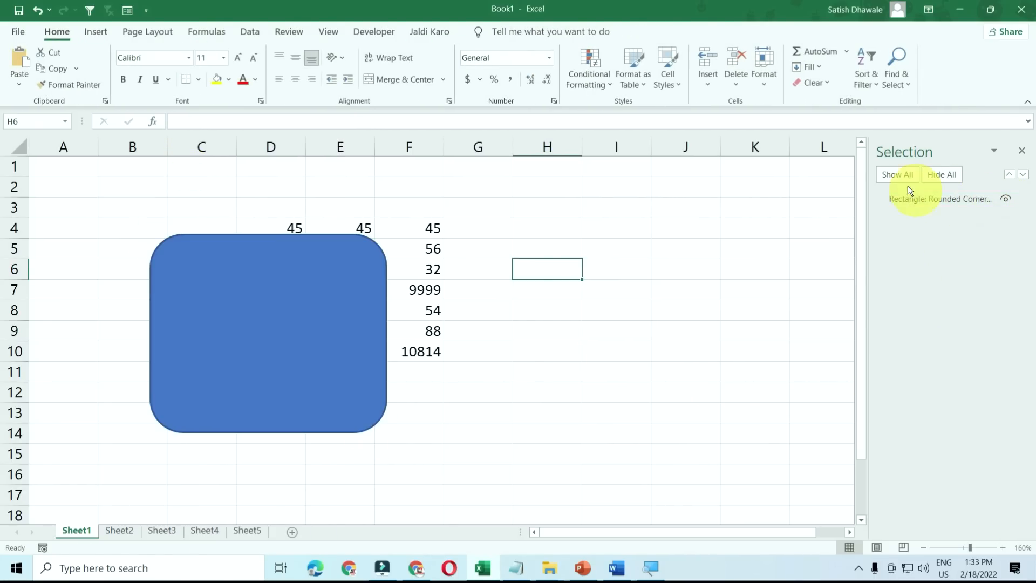
pyautogui.click(1024, 153)
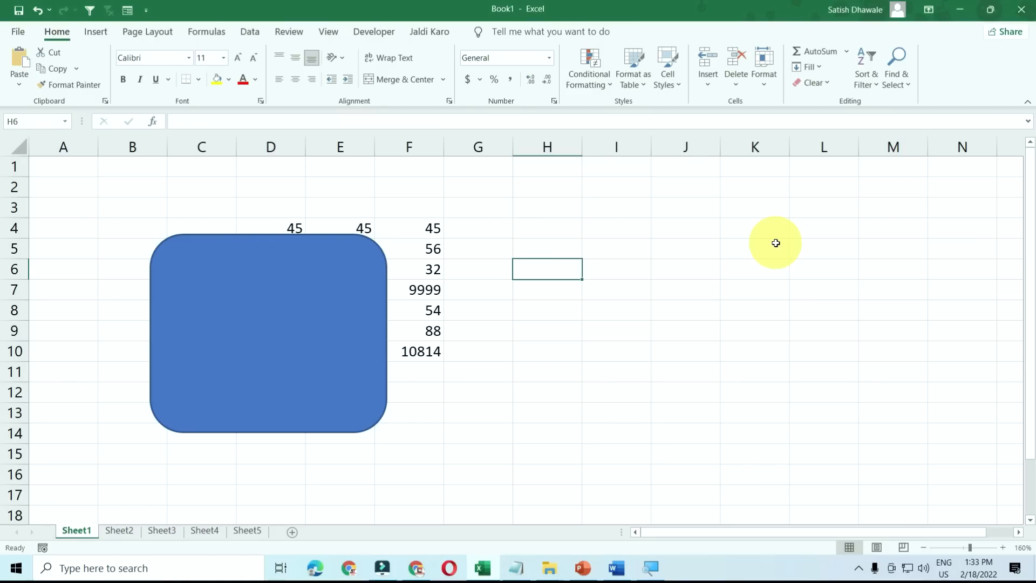
pyautogui.hotkey('alt', 'F10')
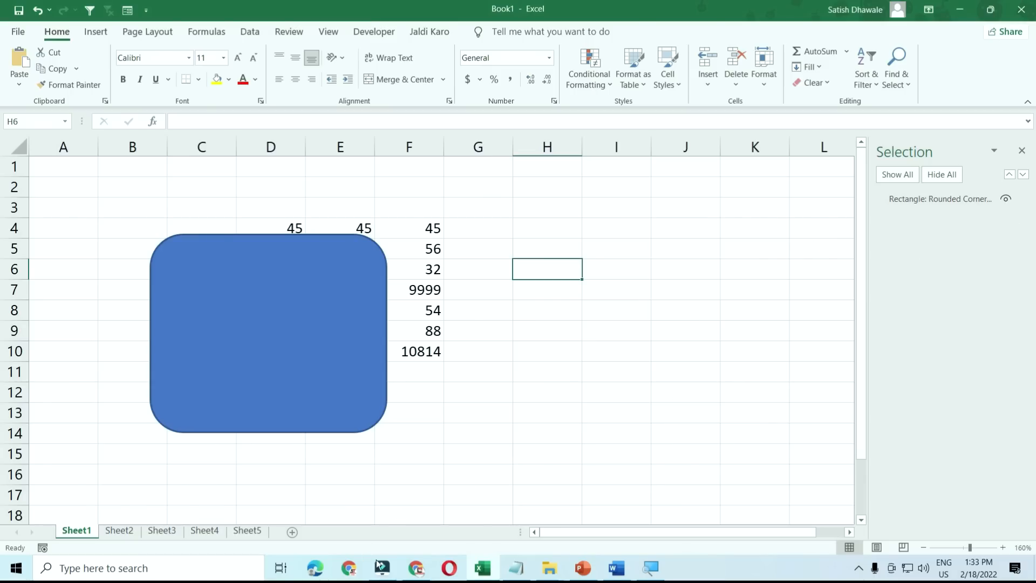
pyautogui.click(417, 568)
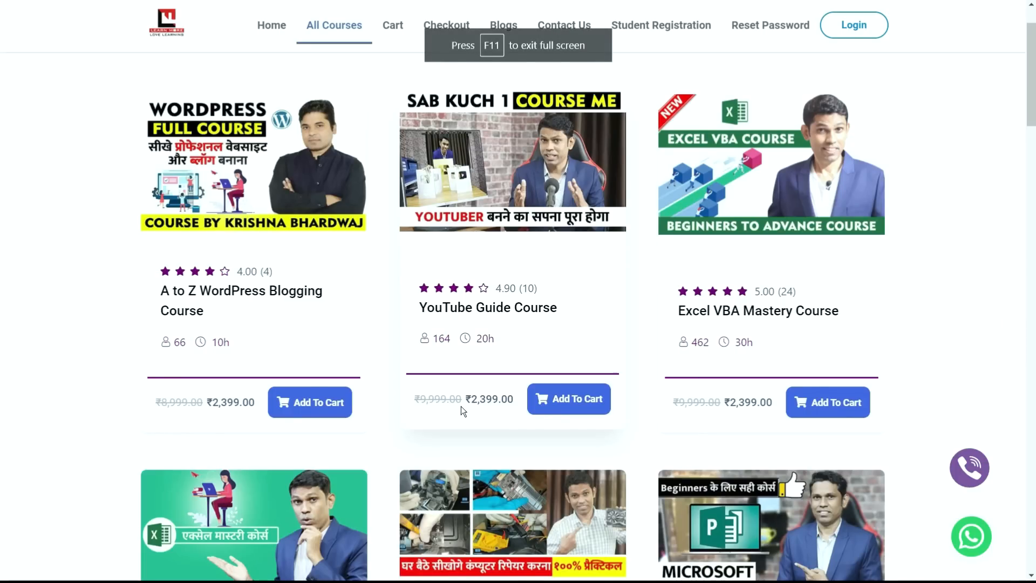
# - Exit full screen on the All Courses page with F11, then open and close DevTools with F12
pyautogui.scroll(-5, 461, 406)
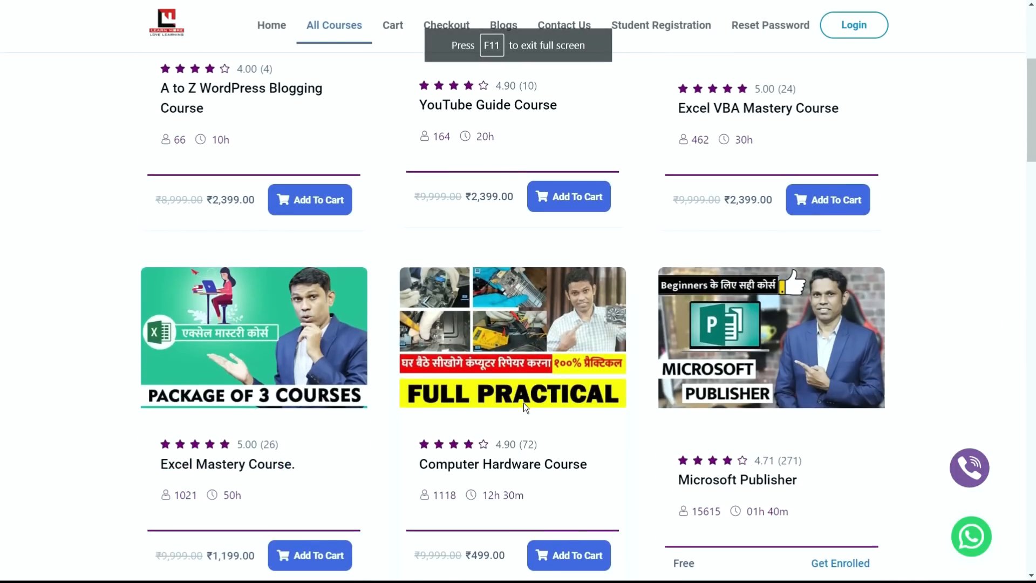
pyautogui.scroll(-1, 524, 402)
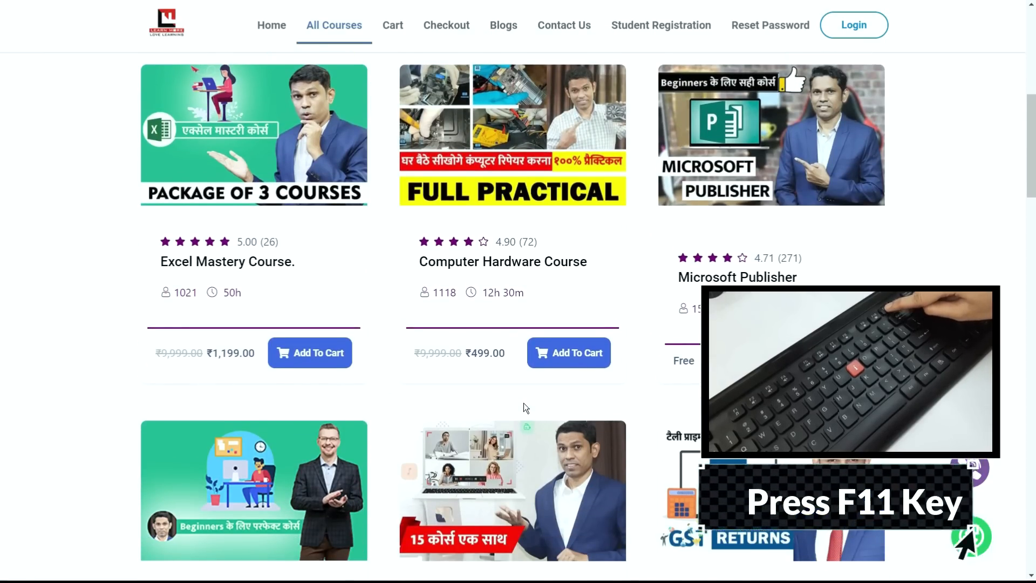
pyautogui.press('F11')
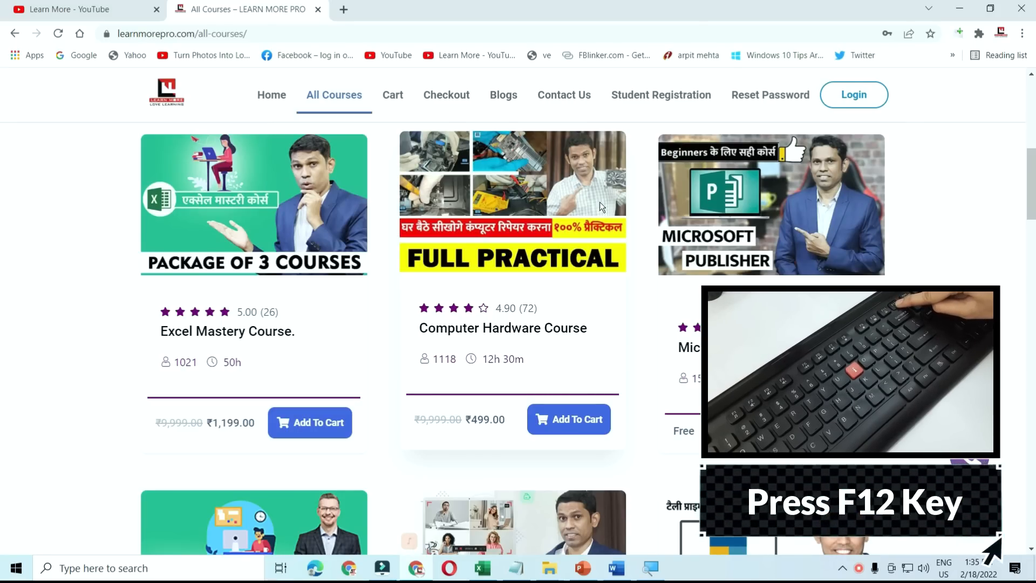
pyautogui.press('F12')
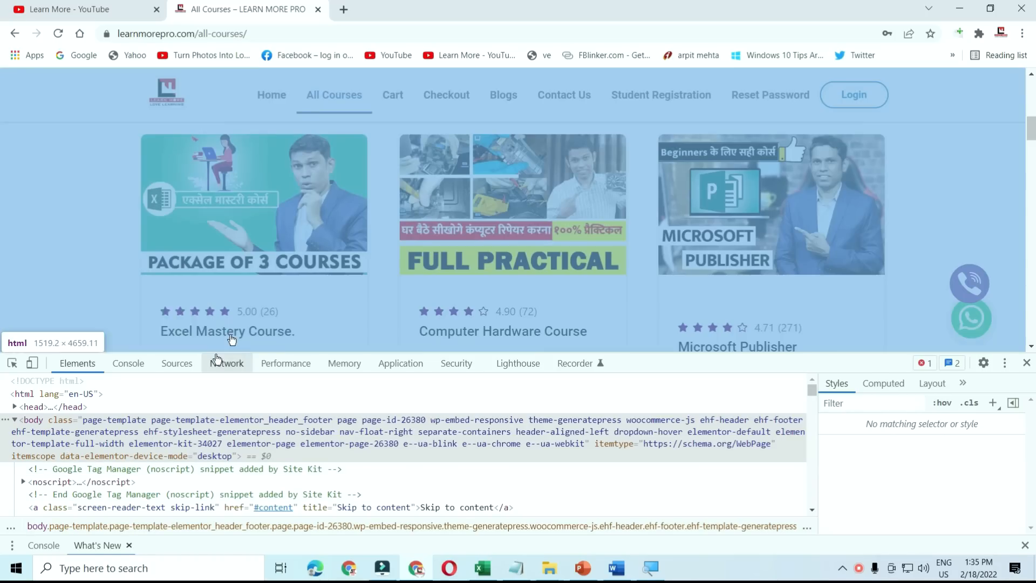
pyautogui.scroll(-5, 232, 463)
pyautogui.scroll(5, 232, 462)
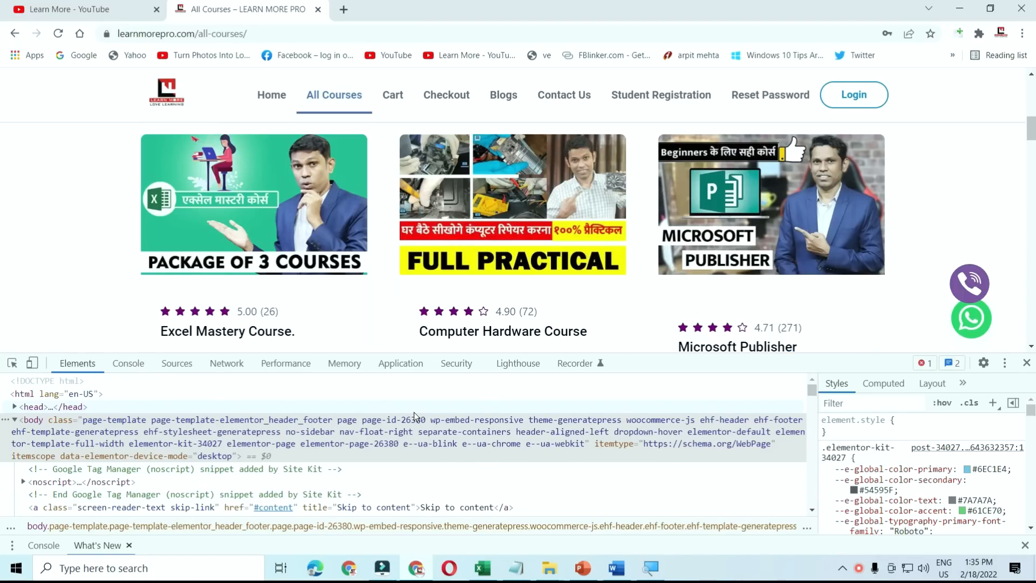
pyautogui.press('F12')
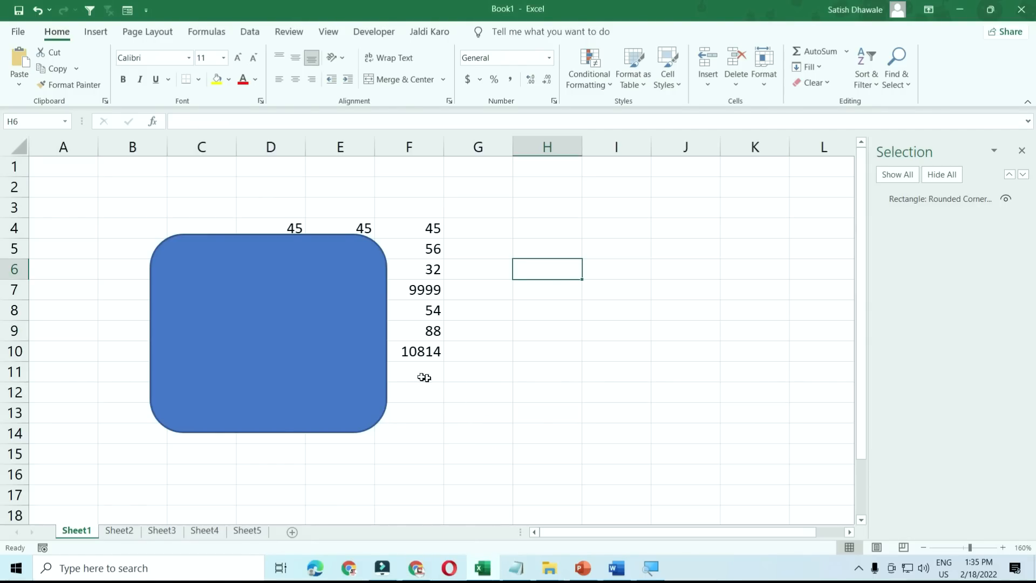
# - Delete the rounded rectangle, open TAX FORMULA.xlsx from the Recent list, and select F5
pyautogui.click(377, 375)
pyautogui.press('Delete')
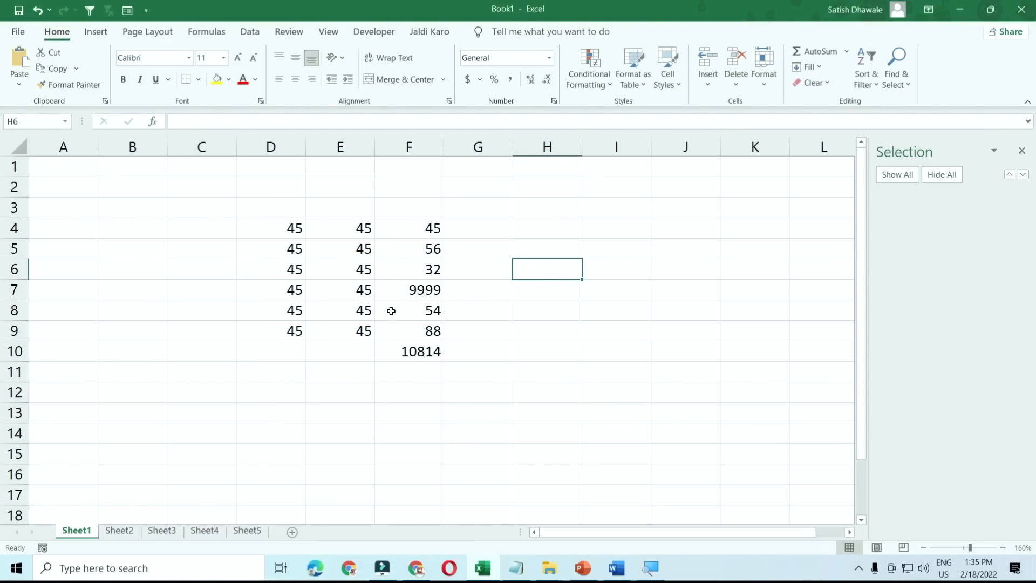
pyautogui.click(18, 32)
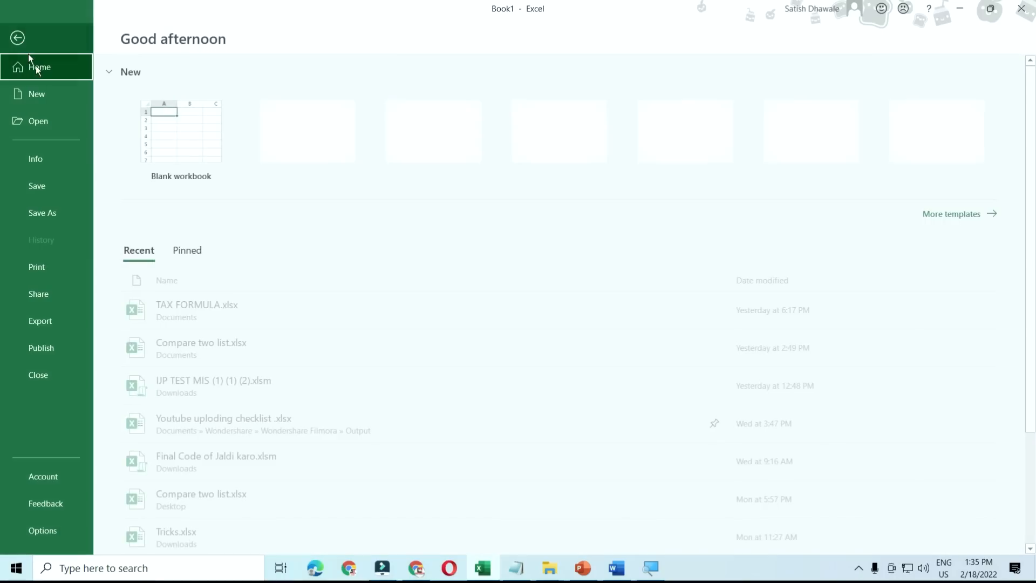
pyautogui.click(203, 313)
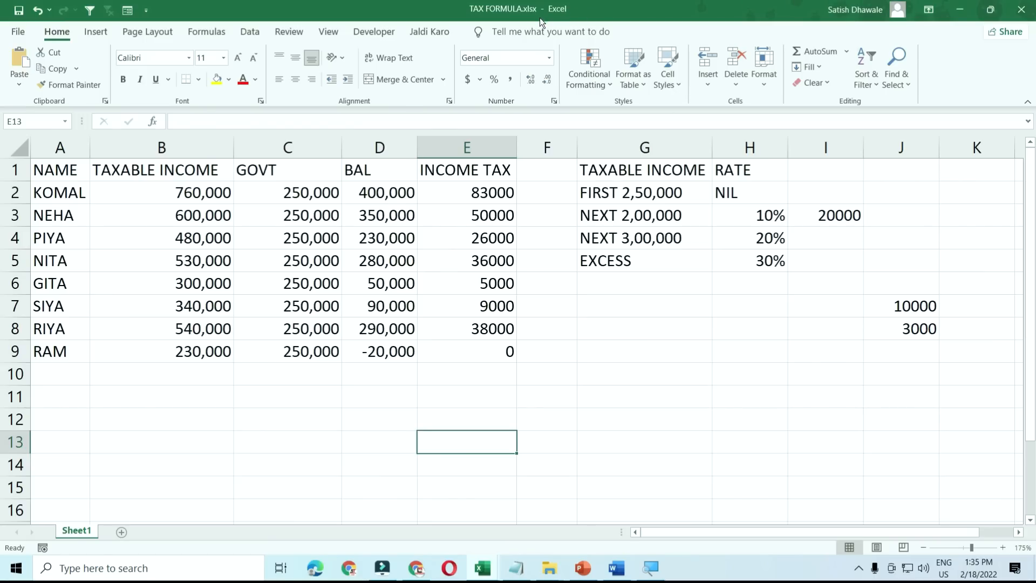
pyautogui.click(540, 256)
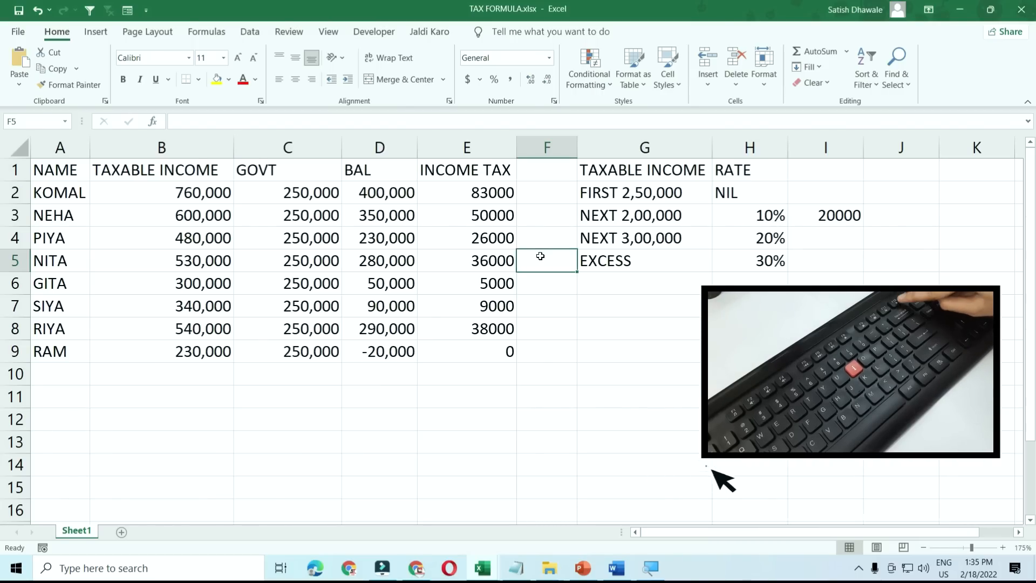
pyautogui.press('F12')
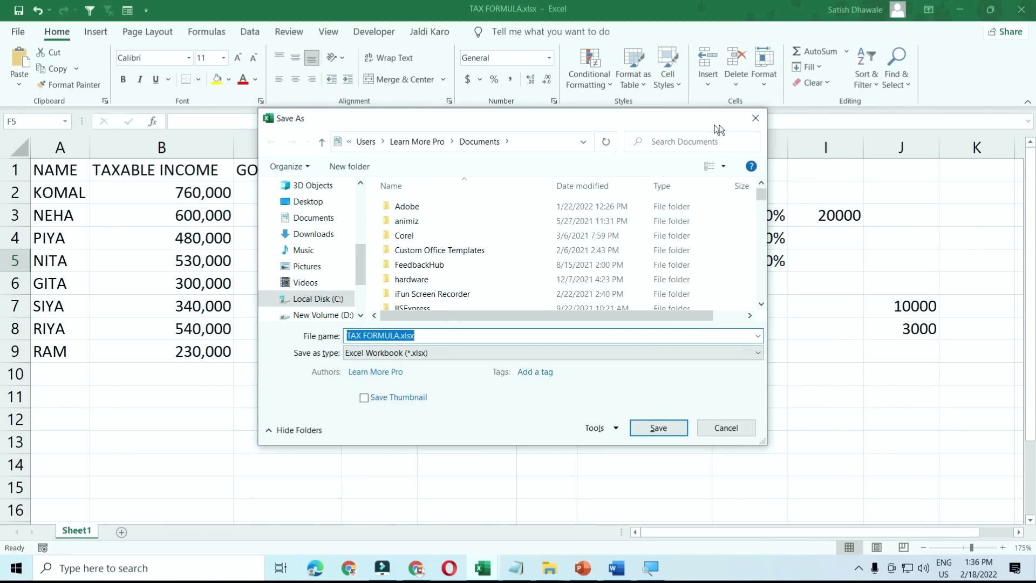
pyautogui.click(754, 120)
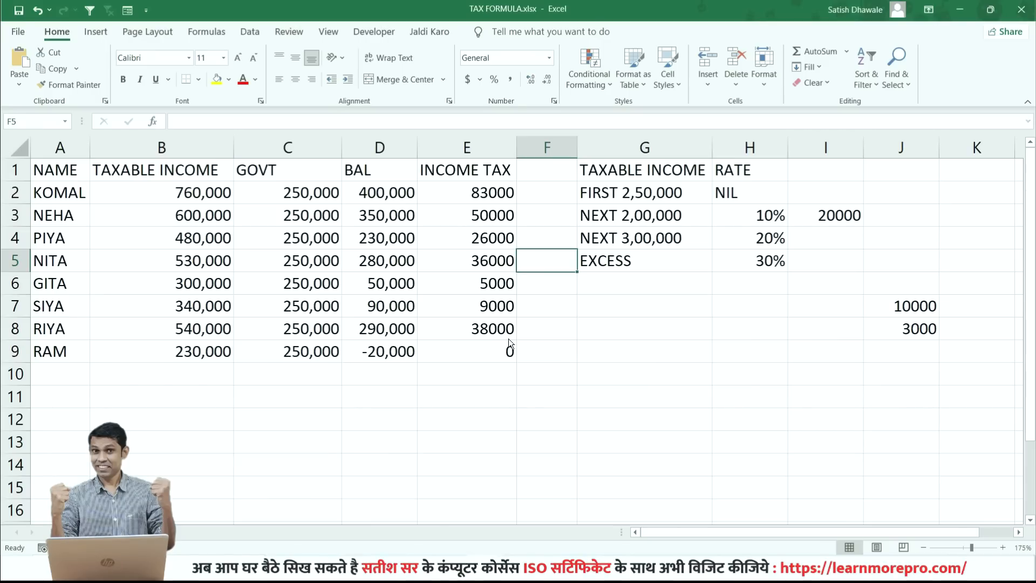
pyautogui.press('F12')
pyautogui.press('Escape')
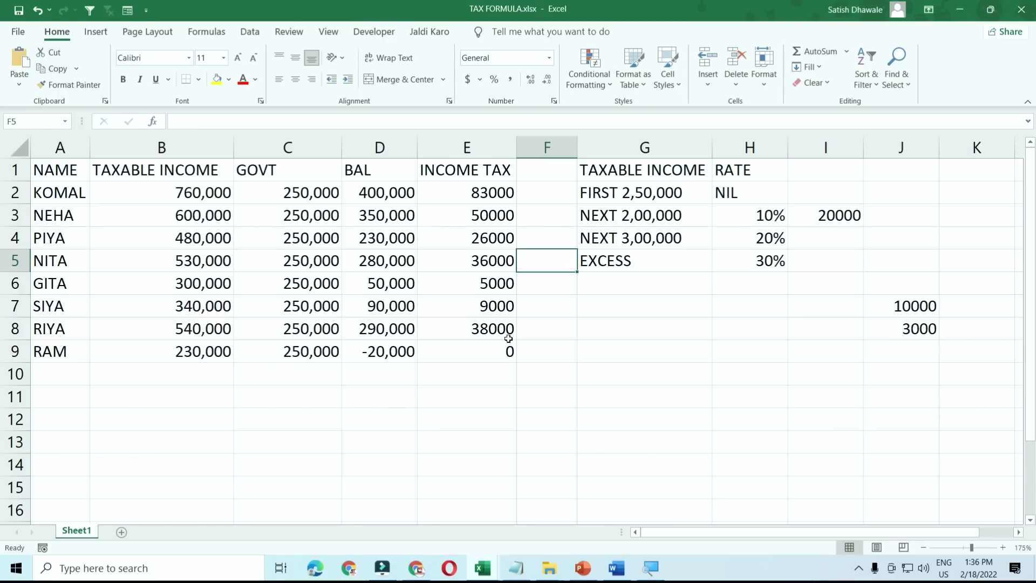
pyautogui.hotkey('ctrl', 'F12')
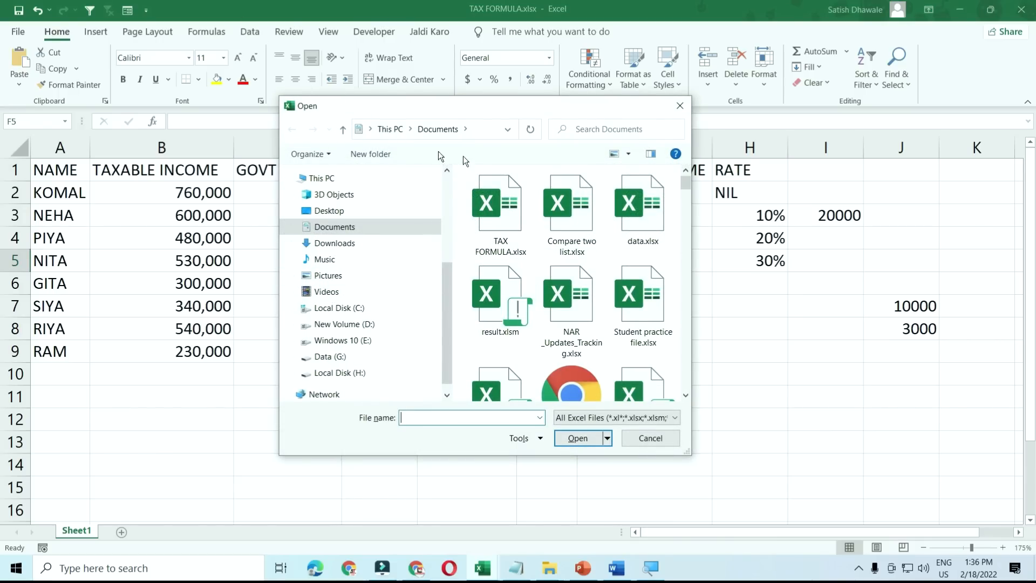
pyautogui.click(680, 106)
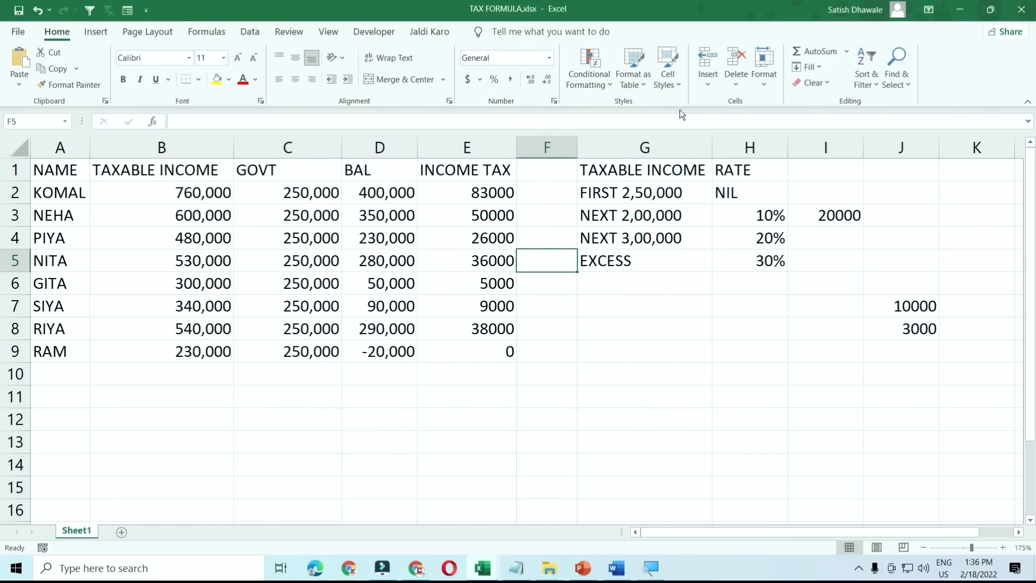